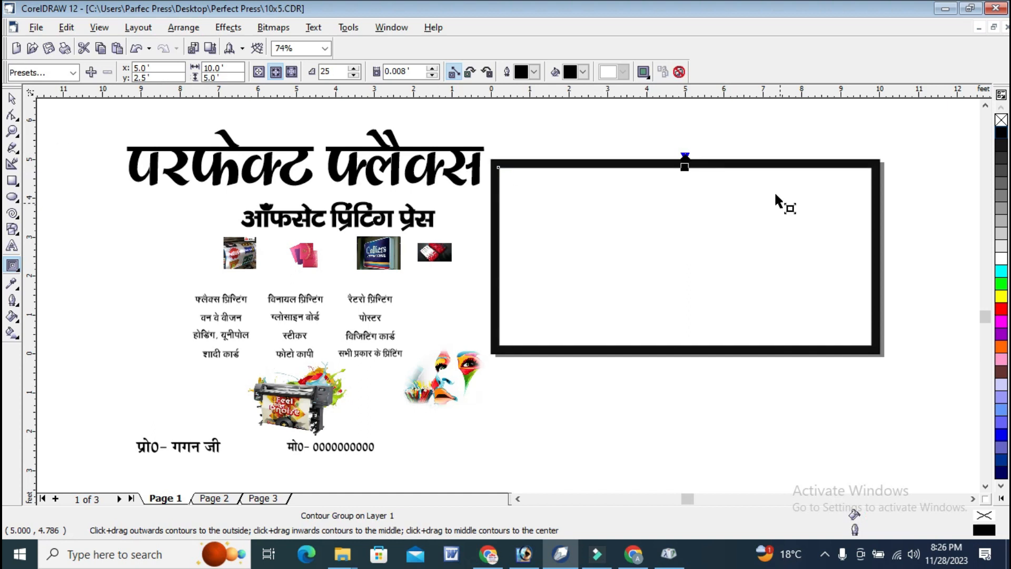
Increase the page frame's contour to 43 steps.
mouse_move(685, 168)
left_mouse_down()
mouse_move(700, 180)
mouse_move(690, 174)
left_mouse_up()
left_click(17, 131)
left_click_drag(434, 142, 725, 227)
left_click_drag(235, 198, 909, 274)
Break the contour group apart from the page frame and ungroup its contour outlines.
left_click(10, 99)
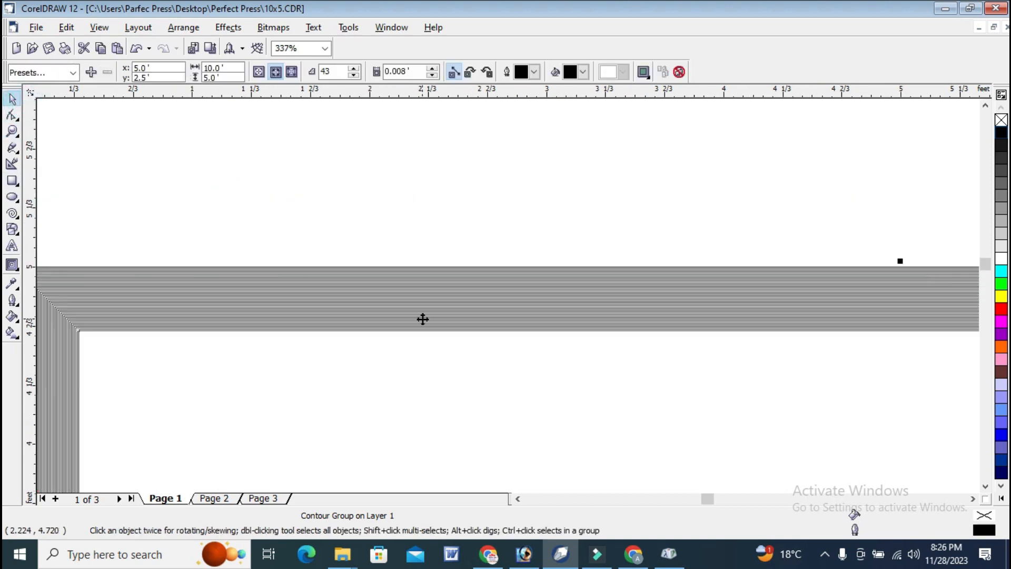
right_click(422, 304)
left_click(474, 327)
left_click(507, 178)
left_click(499, 305)
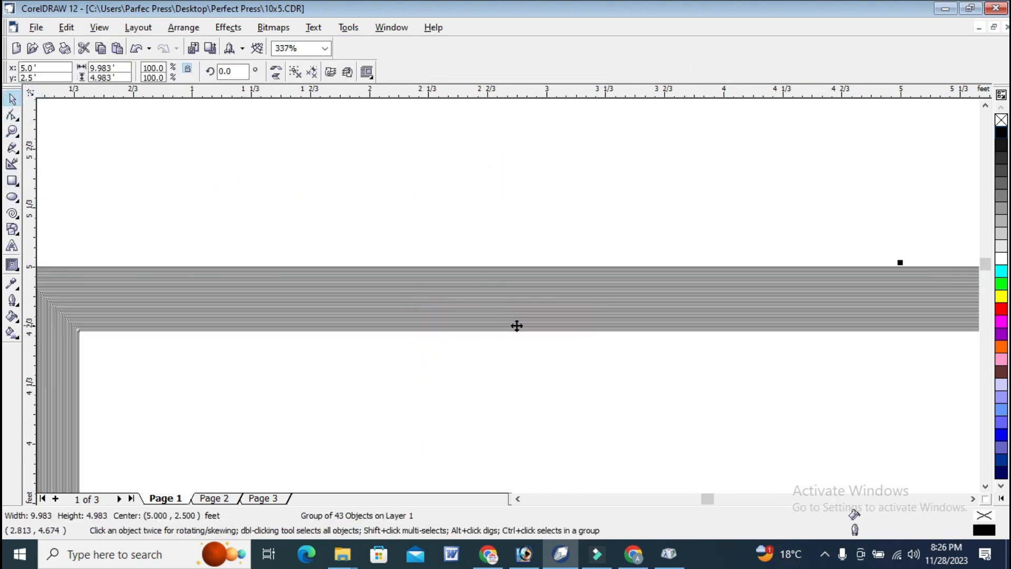
right_click(545, 306)
left_click(597, 99)
left_click(561, 386)
Delete the surplus contour outlines one by one, keeping the outer frame and one inner rectangle of 9.45 by 4.45 feet.
left_click(643, 351)
key("Delete")
left_click(650, 348)
key("Delete")
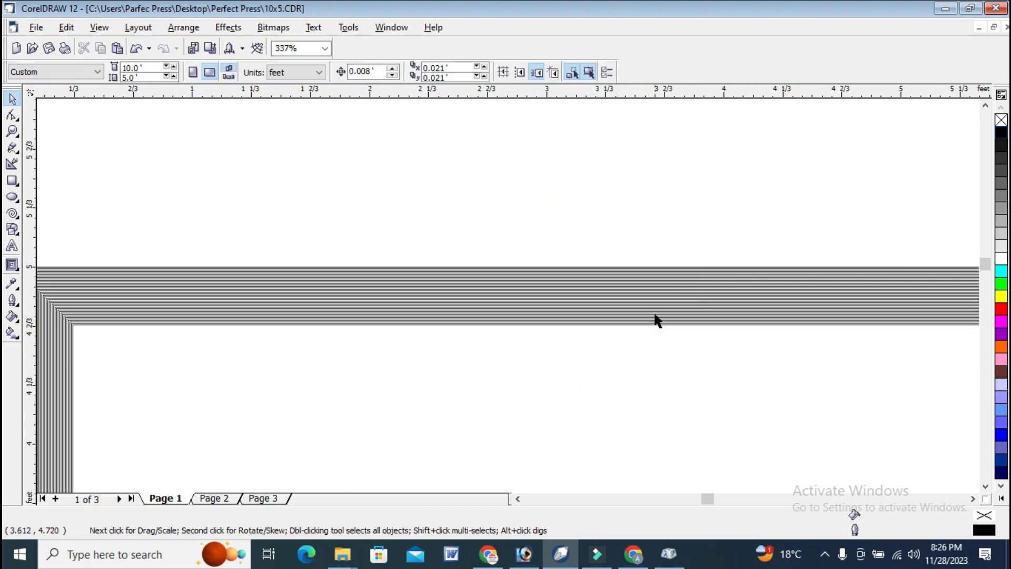
left_click(656, 313)
key("Delete")
key("Delete")
left_click(656, 313)
key("Delete")
left_click(656, 313)
key("Delete")
left_click(656, 312)
key("Delete")
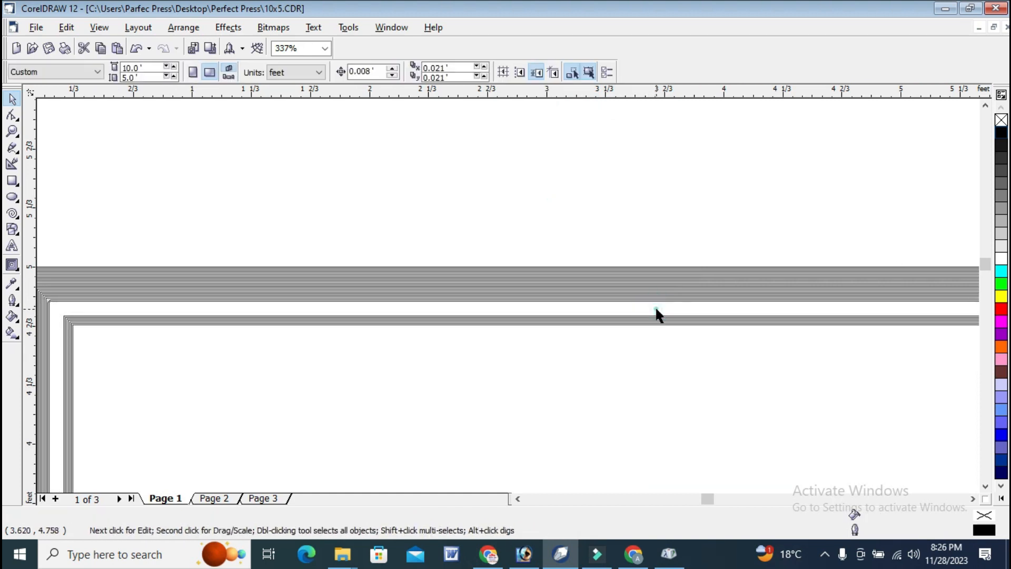
left_click(657, 309)
left_click(656, 309)
key("Delete")
left_click(655, 307)
key("Delete")
left_click(655, 305)
key("Delete")
left_click(653, 303)
key("Delete")
left_click(650, 302)
key("Delete")
left_click(648, 301)
key("Delete")
left_click(648, 301)
key("Delete")
left_click(648, 301)
key("Delete")
left_click(648, 301)
key("Delete")
left_click(649, 301)
key("Delete")
left_click(648, 298)
key("Delete")
left_click(648, 297)
key("Delete")
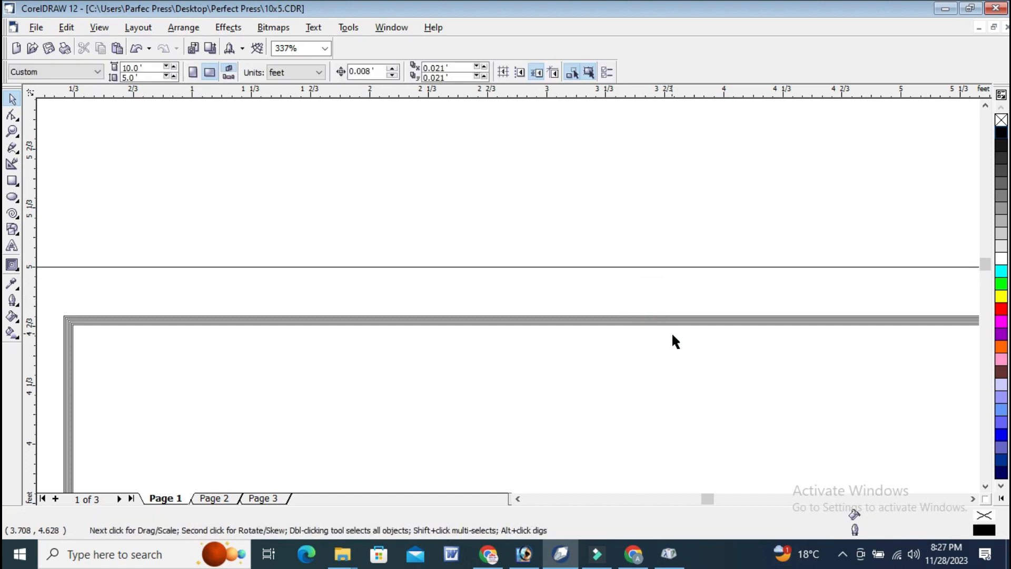
left_click(674, 341)
key("Delete")
left_click(675, 341)
key("Delete")
left_click(671, 335)
key("Delete")
scroll(611, 218, "down", 3)
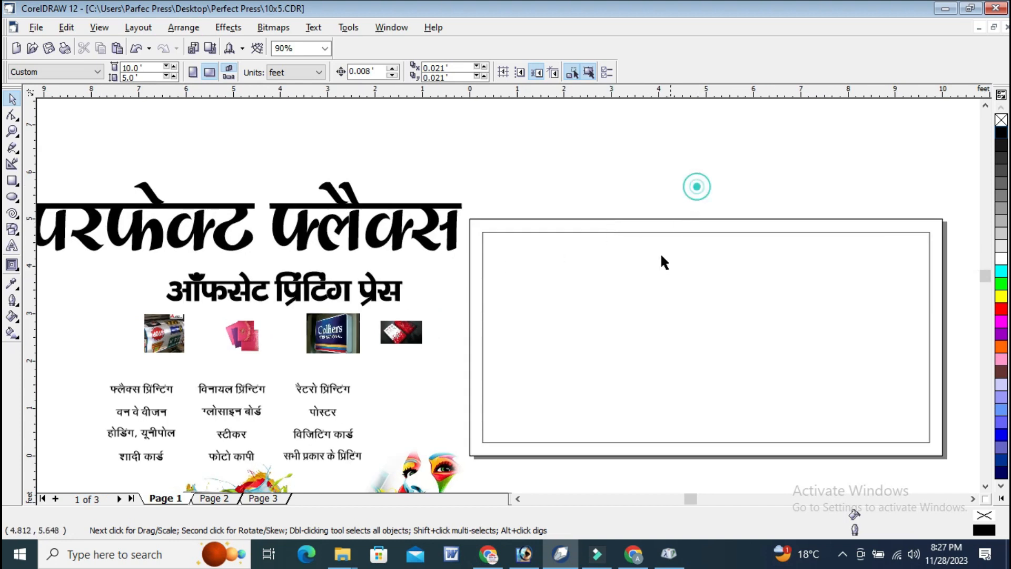
Fill both the inner rectangle and the outer page frame with red.
left_click(926, 237)
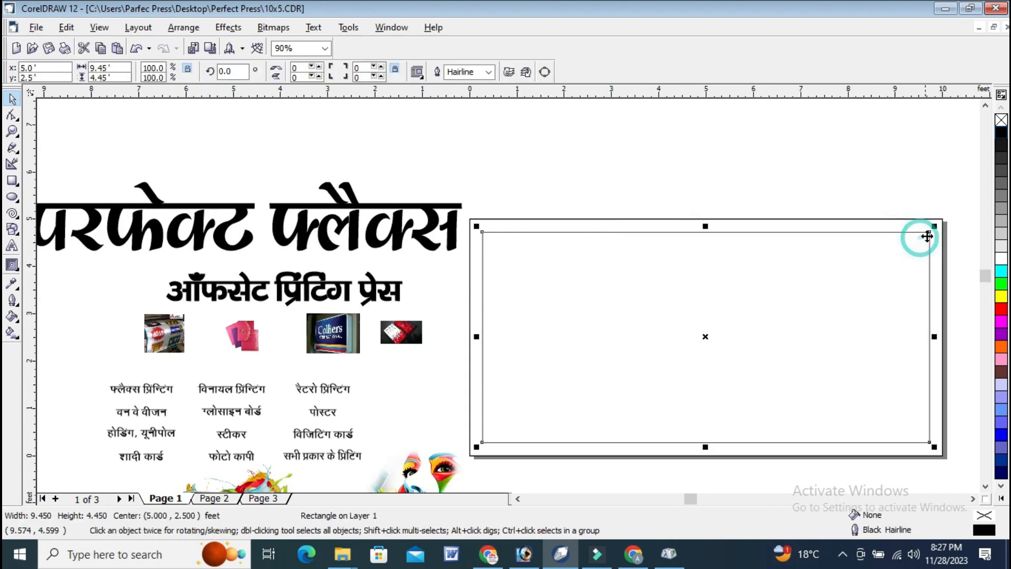
left_click(1001, 309)
left_click(937, 210)
left_click(943, 225)
left_click(1001, 309)
left_click(894, 176)
Give the inner rectangle a white outline 0.333 in wide that scales with the image.
left_click(902, 272)
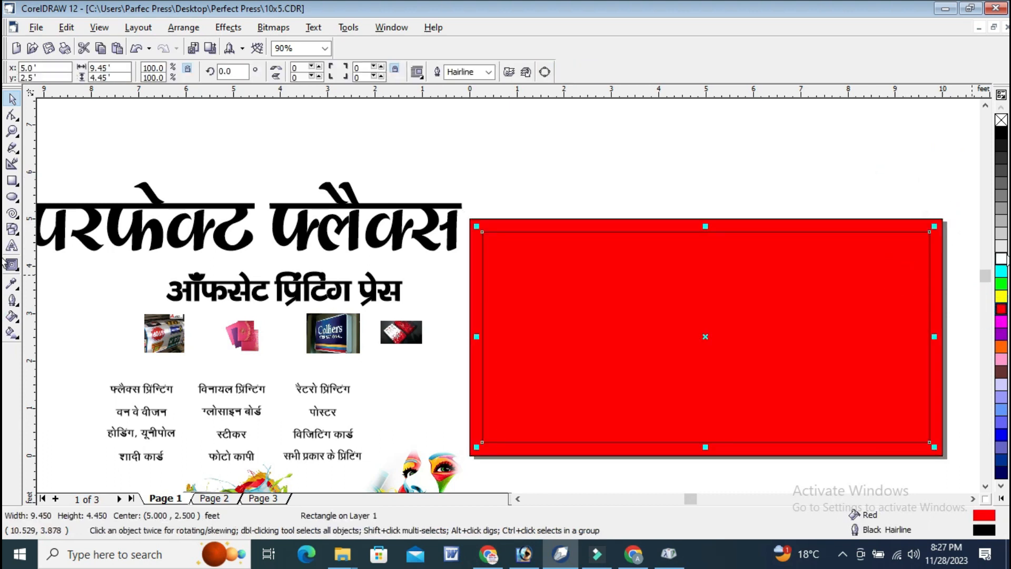
double_click(992, 535)
left_click(421, 199)
left_click(392, 291)
left_click(478, 388)
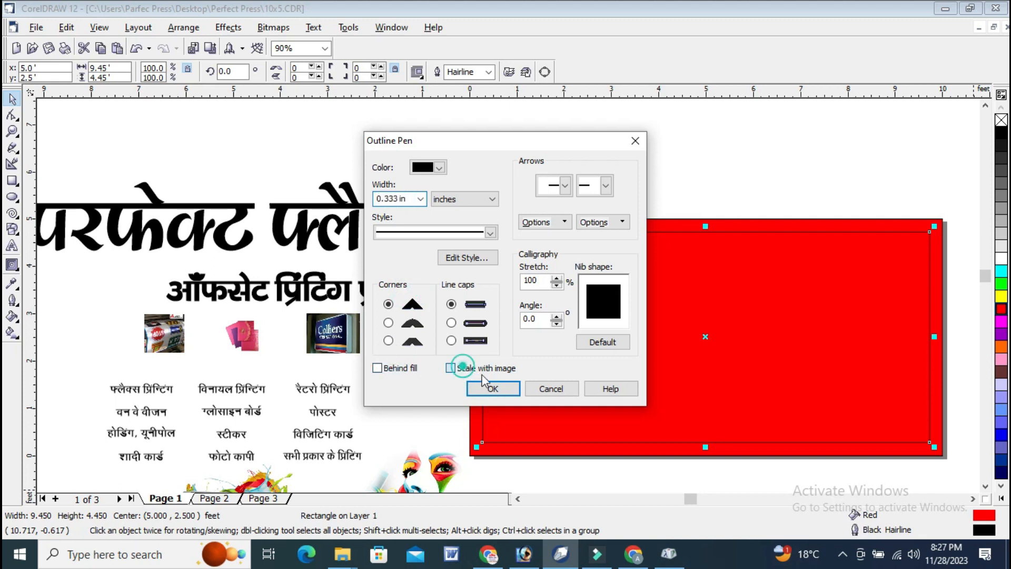
left_click(487, 383)
double_click(984, 529)
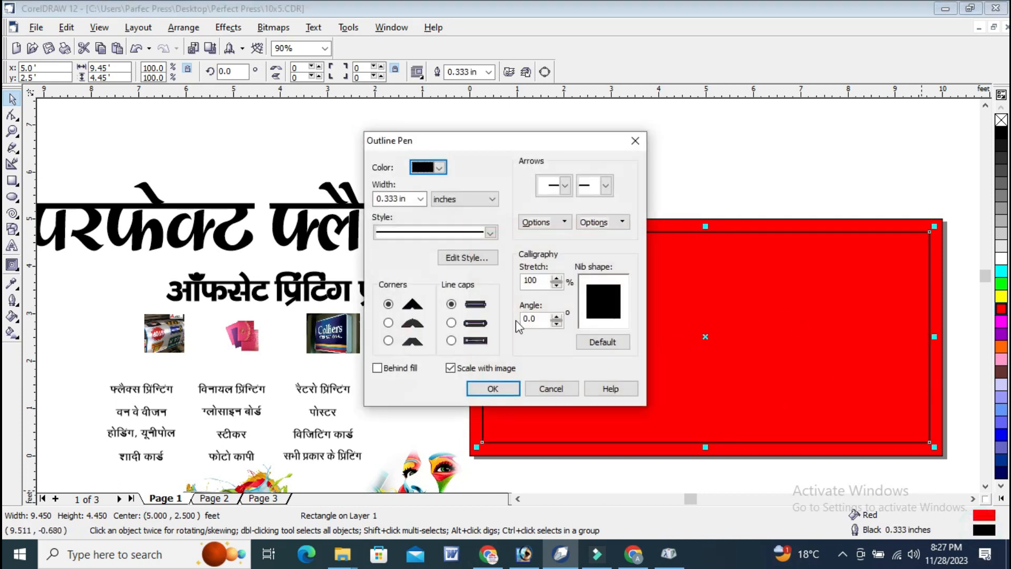
left_click(492, 388)
right_click(1001, 258)
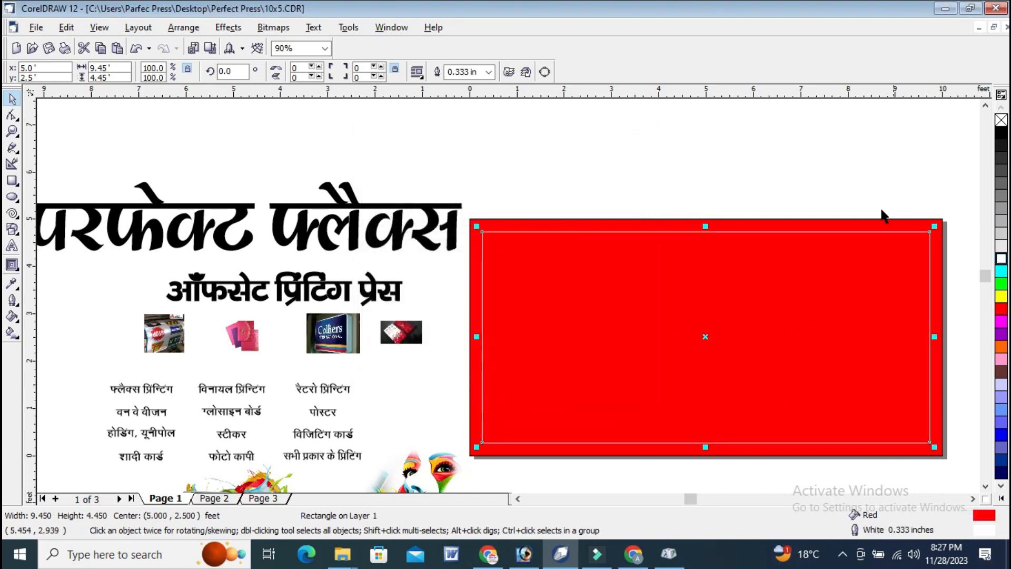
left_click(795, 154)
Set the inner rectangle's outline to 1.0 in wide, behind the fill, with square line caps.
left_click(587, 334)
double_click(988, 528)
left_click(415, 195)
left_click(394, 198)
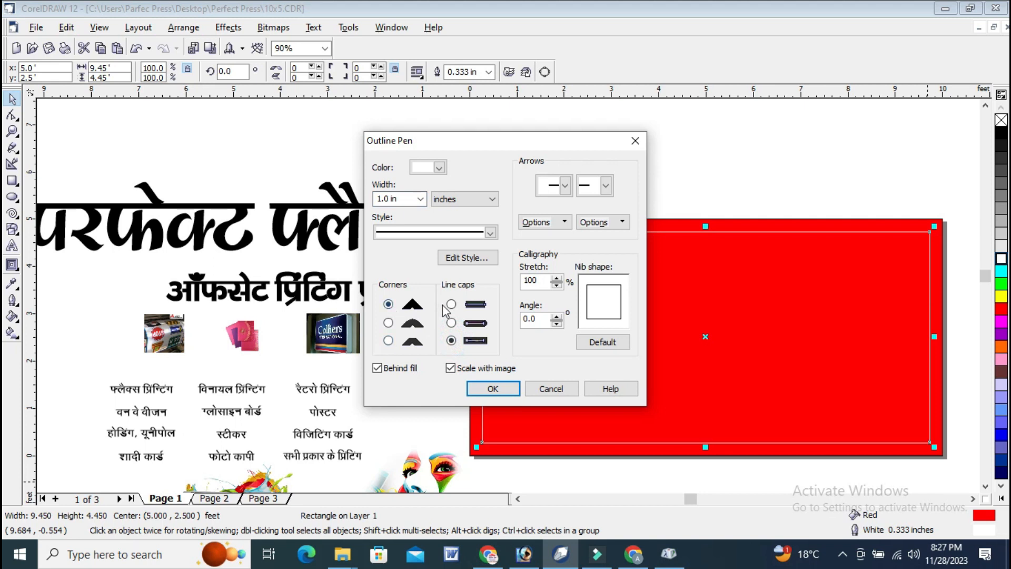
left_click(495, 389)
left_click(680, 195)
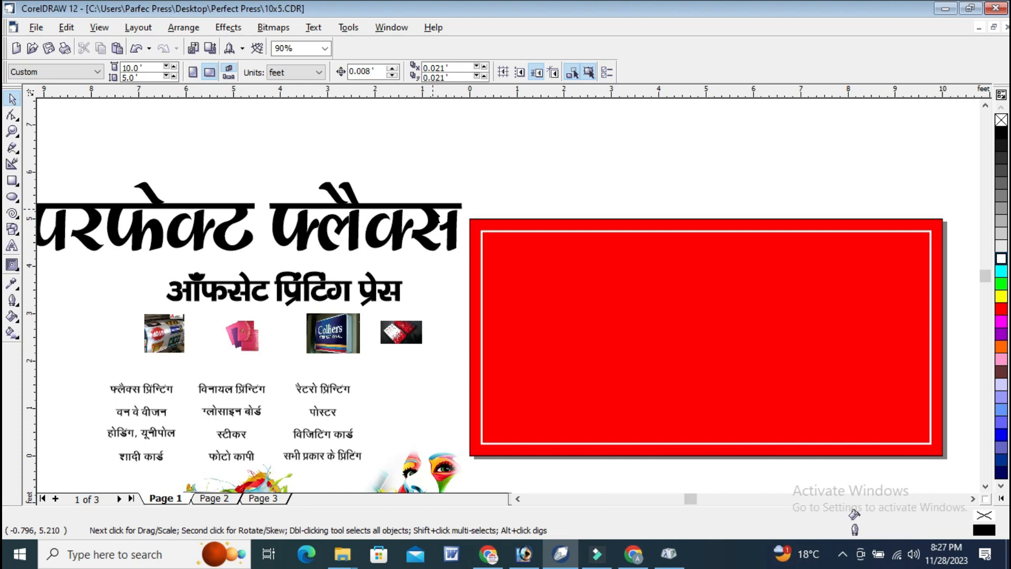
Move the heading "परफेक्ट फ्लैक्स" into the upper part of the red frame and fit it between the inner borders.
scroll(484, 172, "down", 1)
left_click(411, 219)
left_click_drag(403, 213, 485, 220)
left_click_drag(568, 253, 569, 245)
left_click_drag(681, 210, 682, 213)
left_click_drag(633, 246, 631, 254)
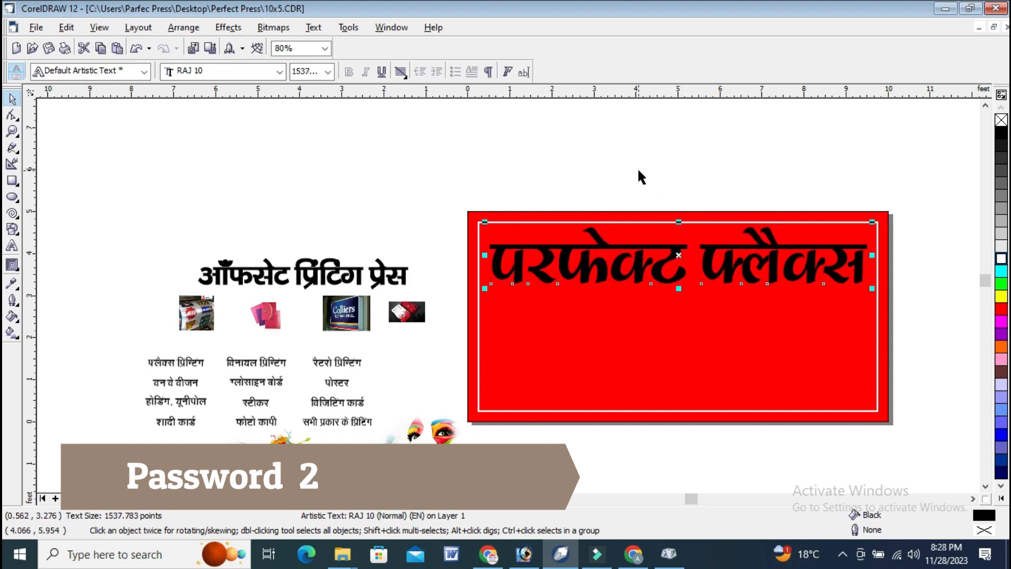
left_click(648, 146)
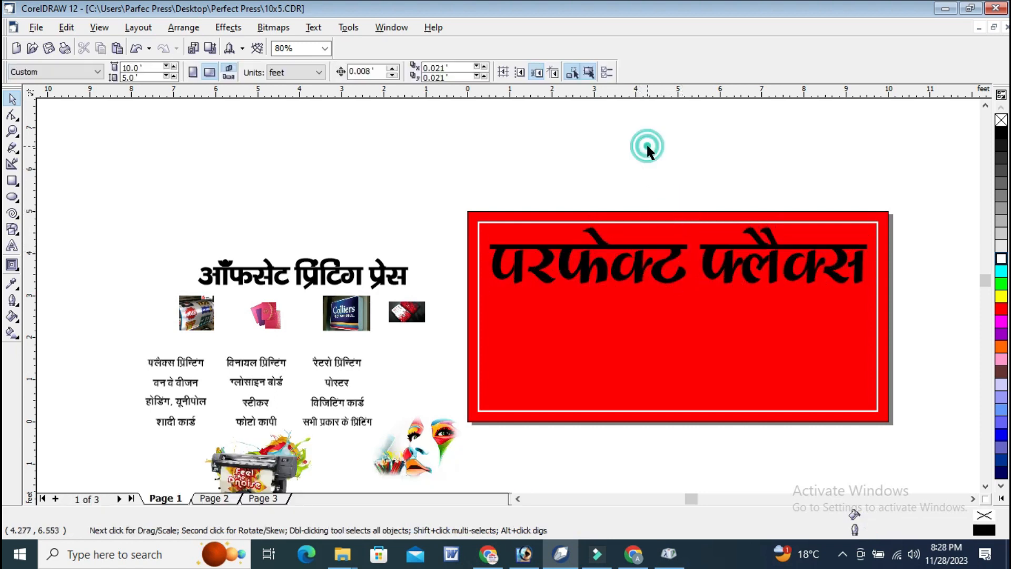
Fill the inner rectangle with white, leaving the outer frame as a red border.
left_click(601, 338)
left_click(1002, 258)
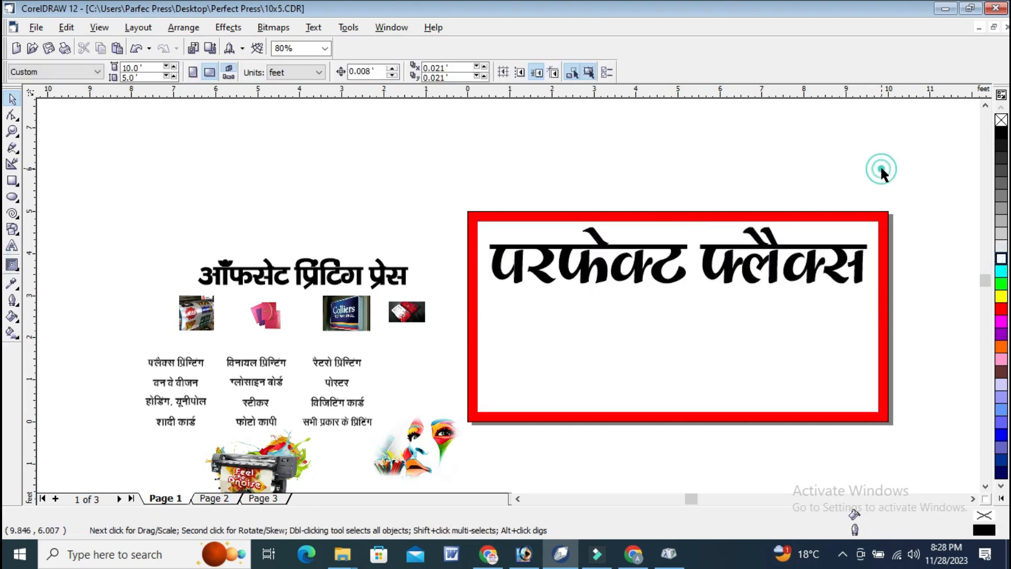
left_click(827, 139)
Draw a rectangle about 5.78 by 0.76 feet beneath the heading's right part and fill it dark red, C:0 M:73 Y:61 K:27.
left_click(12, 181)
mouse_move(633, 300)
left_mouse_down()
mouse_move(779, 297)
mouse_move(866, 340)
mouse_move(876, 331)
left_mouse_up()
left_click(12, 132)
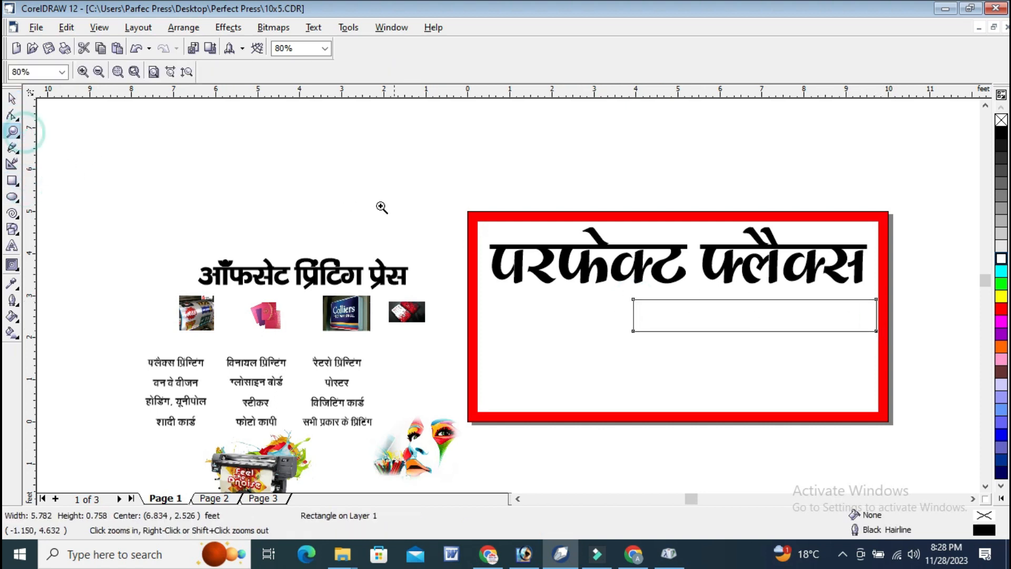
left_click_drag(373, 208, 920, 346)
left_click_drag(311, 261, 857, 410)
left_click(12, 99)
mouse_move(652, 332)
left_mouse_down()
mouse_move(616, 324)
mouse_move(658, 320)
left_mouse_up()
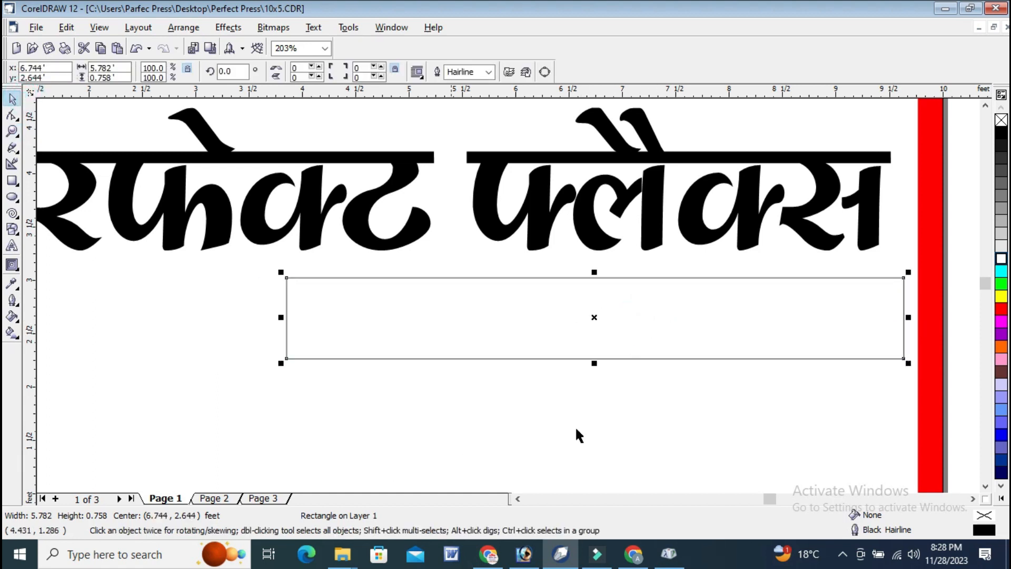
left_click_drag(1003, 312, 969, 316)
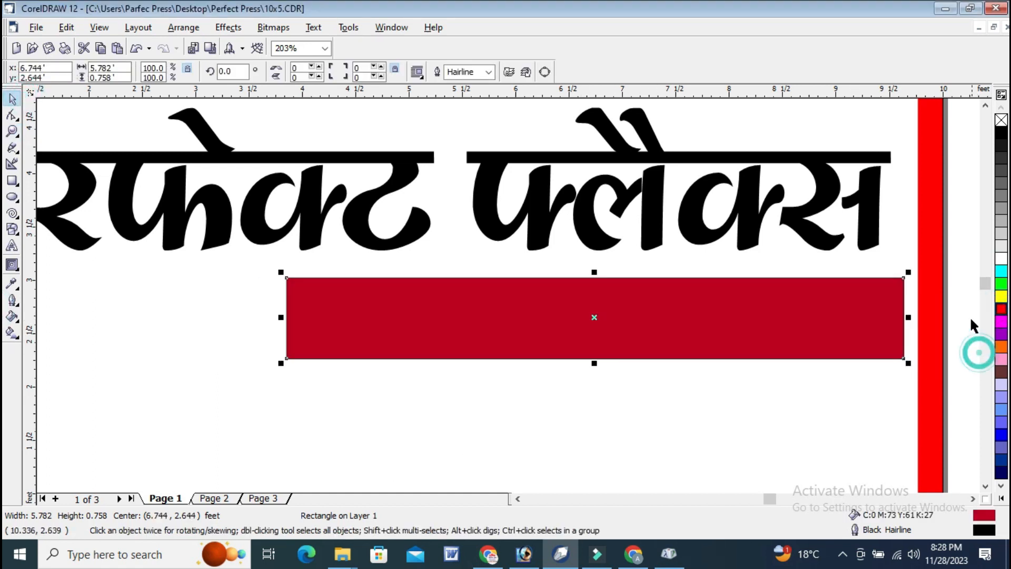
Round the dark red rectangle's corners fully to 100 and remove its outline.
left_click(12, 114)
left_click_drag(293, 283, 583, 399)
left_click(12, 99)
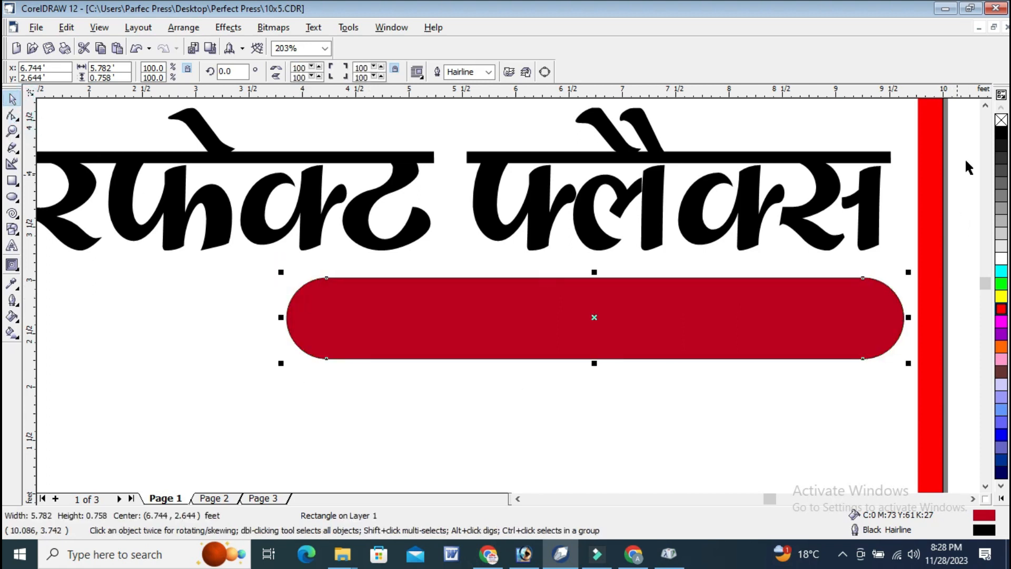
right_click(1001, 120)
Place the subtitle "ऑफसेट प्रिंटिंग प्रेस" on the dark red rounded bar.
key("F4")
left_click(864, 136)
left_click(388, 193)
left_click_drag(388, 193, 839, 239)
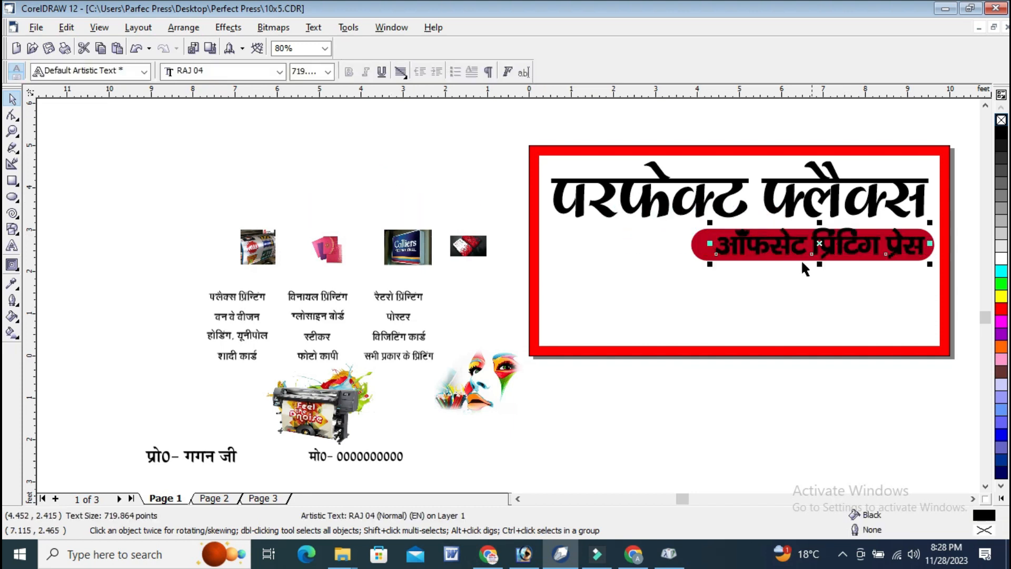
left_click(954, 134)
Move the painted-face image into the lower right corner of the banner's white area.
left_click(462, 245)
left_click(330, 140)
left_click(498, 400)
left_click_drag(477, 375, 889, 295)
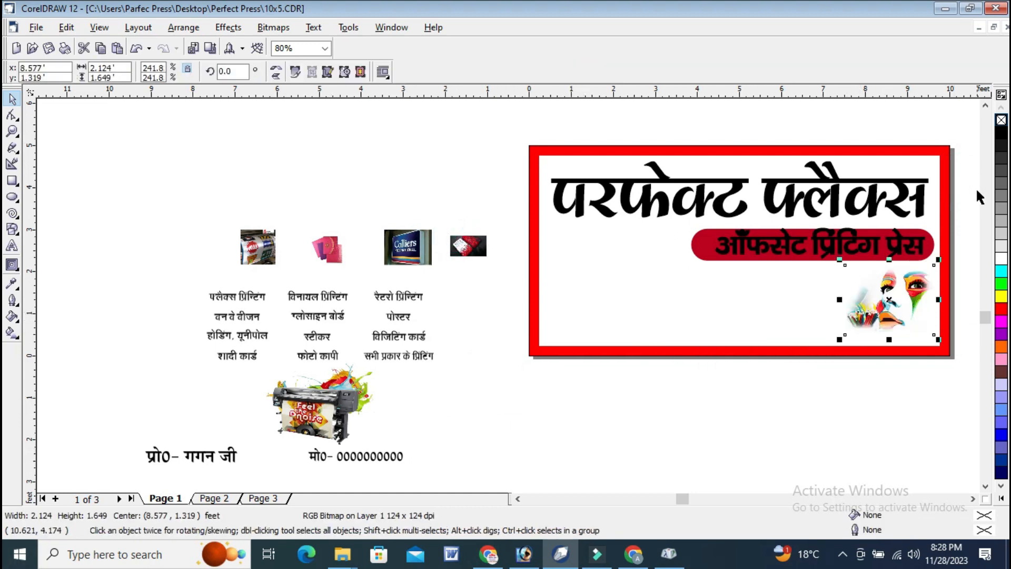
left_click(14, 131)
left_click_drag(483, 121, 849, 408)
left_click_drag(553, 251, 871, 449)
left_click(10, 104)
left_click_drag(542, 309, 571, 335)
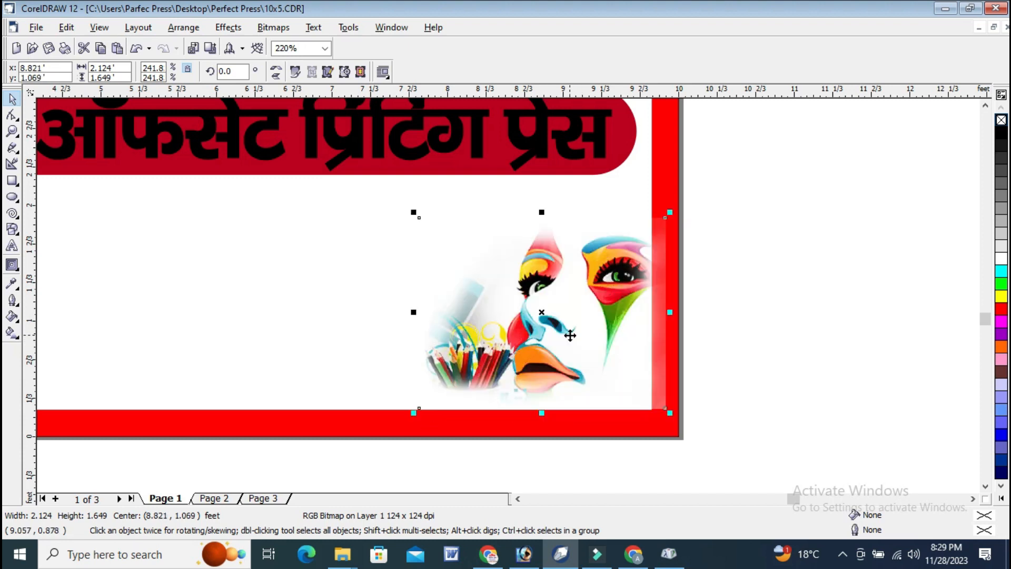
Crop the painted-face image's right edge back to the inner side of the red border.
left_click(18, 110)
left_click_drag(630, 195, 700, 494)
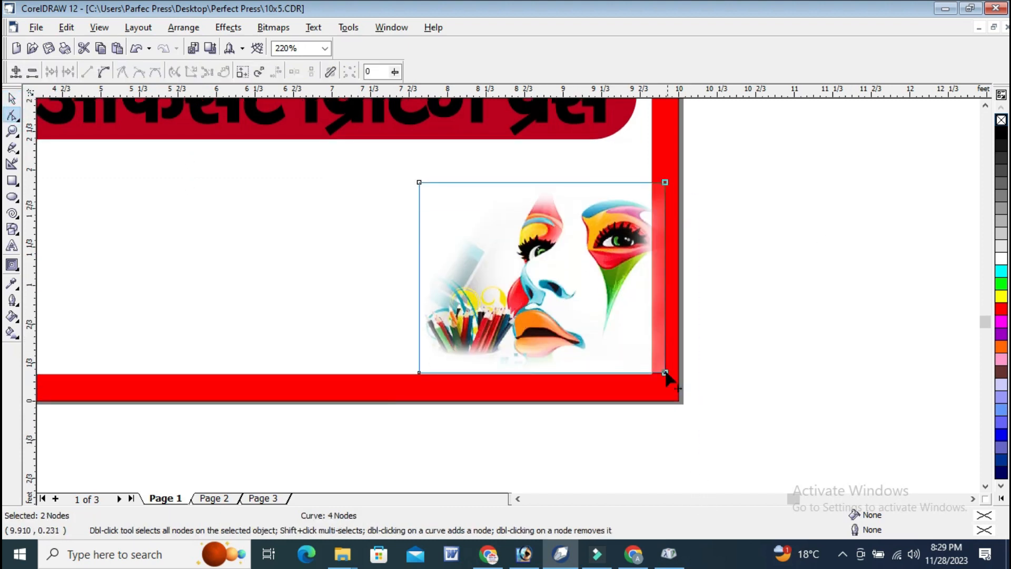
left_click_drag(665, 372, 652, 373)
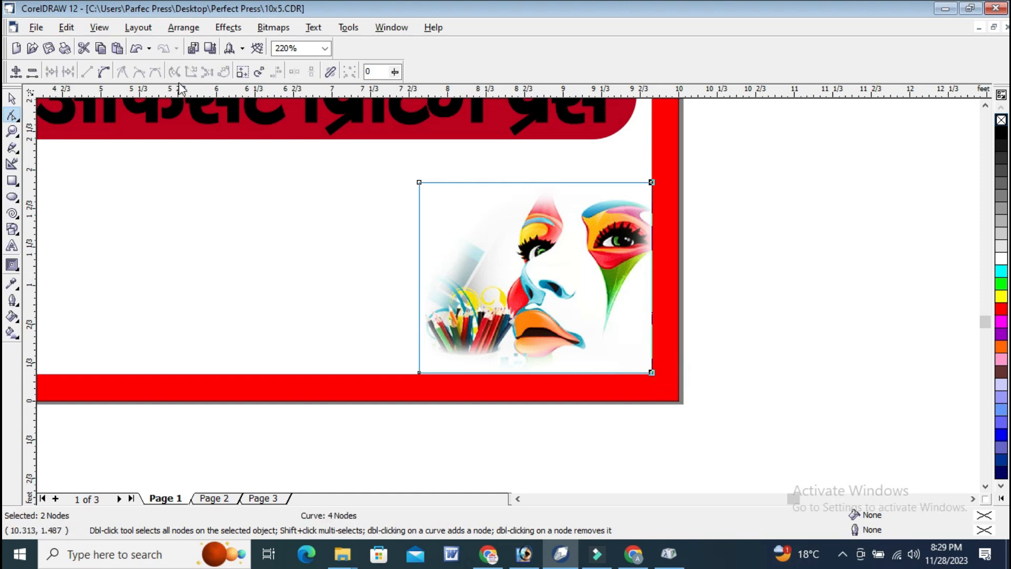
left_click(12, 98)
Move the large-format printer image into the banner beside the painted face.
scroll(731, 205, "down", 3)
left_click_drag(51, 351, 613, 231)
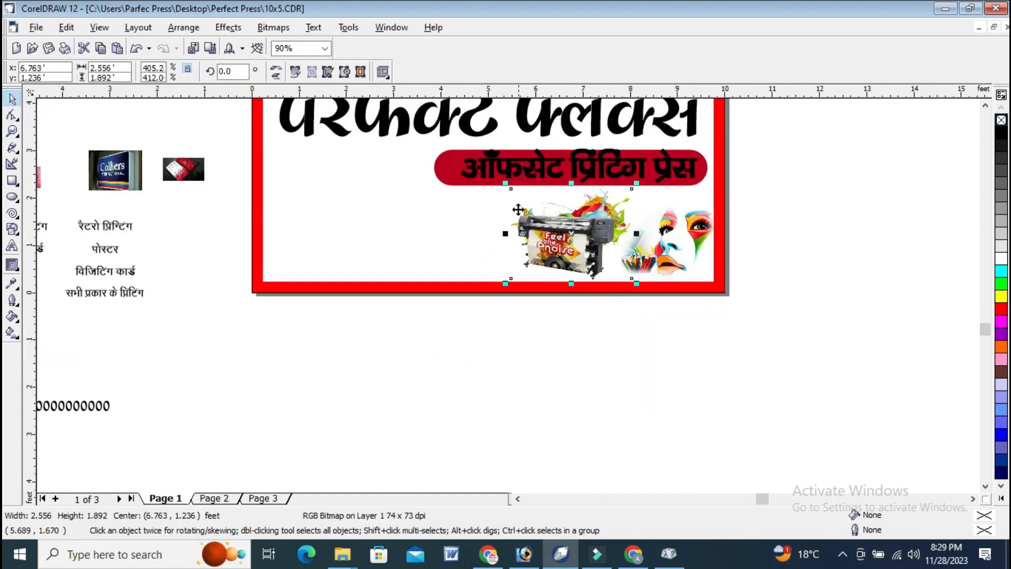
left_click(507, 184)
Crop the lower edge of the printer image and shift the image down to sit just above the red border.
left_click(12, 132)
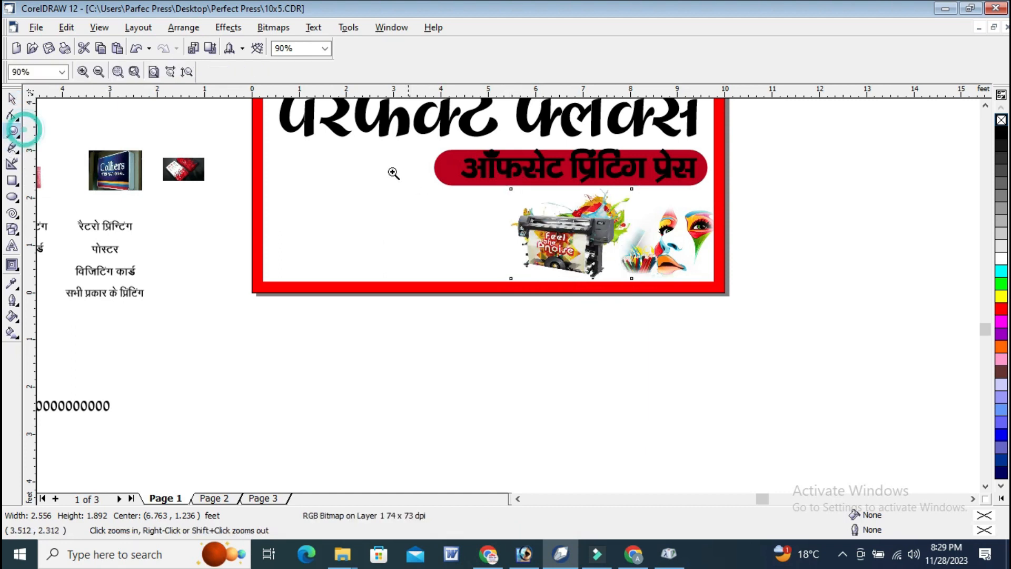
left_click_drag(359, 150, 815, 348)
left_click_drag(491, 244, 875, 419)
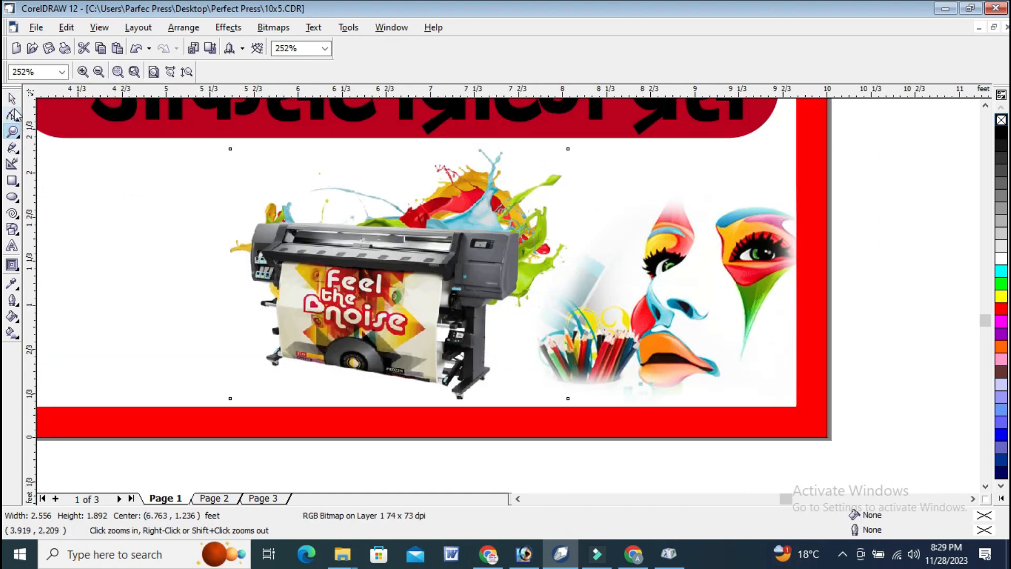
left_click(12, 114)
left_click_drag(176, 316, 643, 447)
left_click_drag(568, 399, 576, 384)
left_click(11, 99)
left_click_drag(372, 218, 389, 244)
left_click_drag(389, 244, 383, 243)
left_click(882, 192)
Move the twelve service-name texts together to just below the banner's lower left edge.
scroll(864, 179, "down", 2)
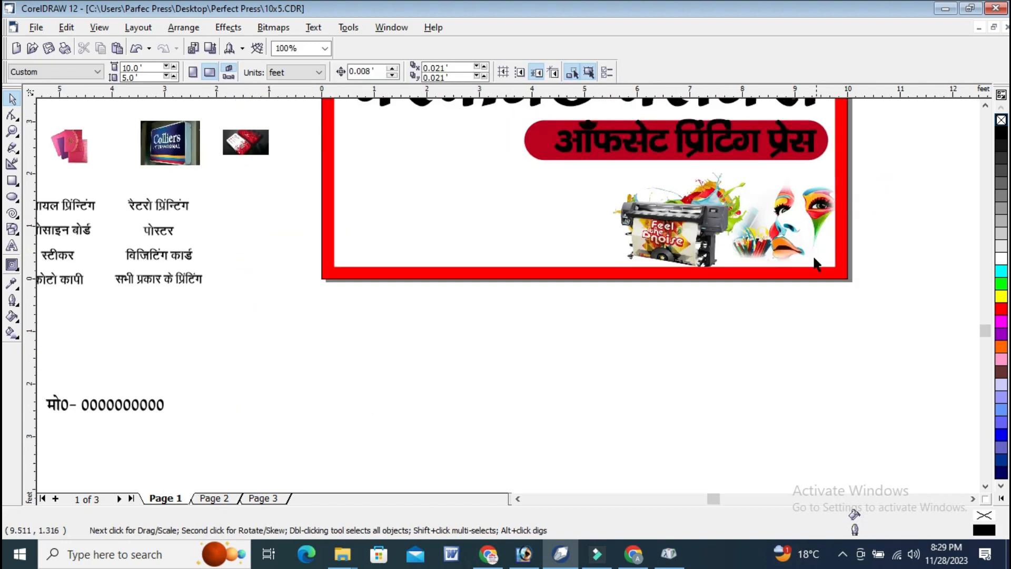
left_click(984, 106)
left_click(985, 106)
left_click(984, 106)
scroll(847, 124, "down", 1)
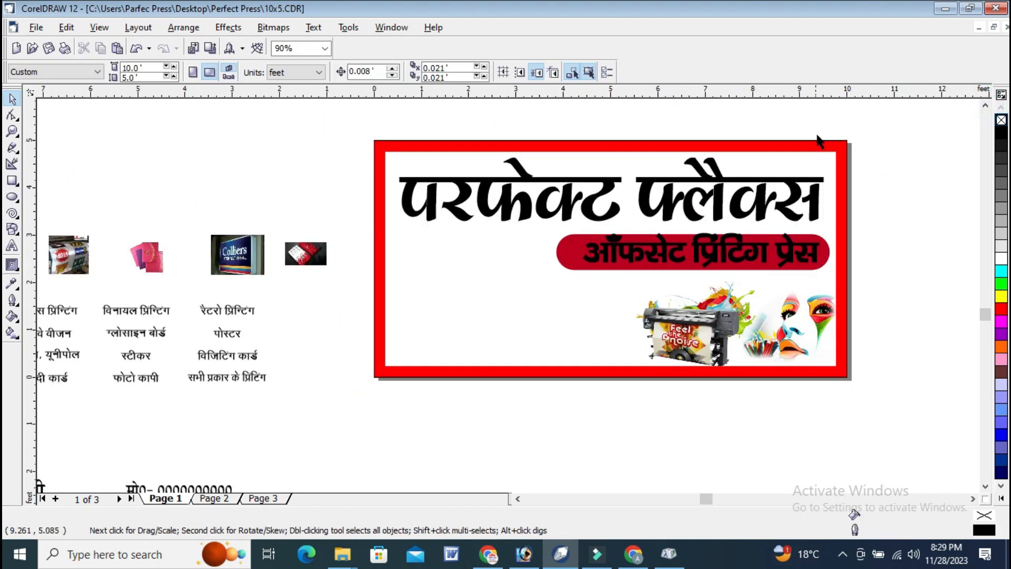
left_click_drag(340, 443, 143, 285)
left_click_drag(830, 401, 830, 401)
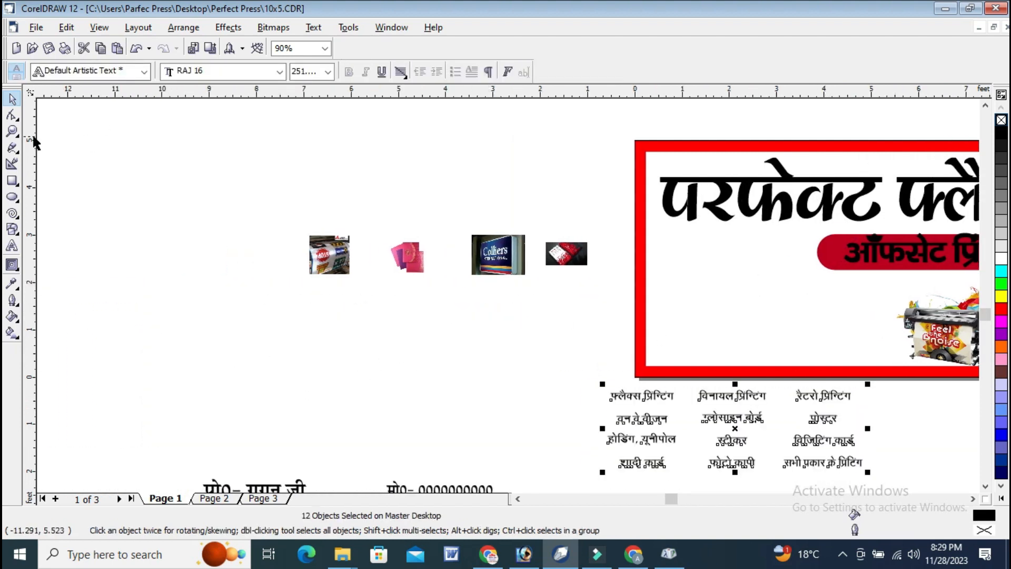
Draw a rectangle about 1.36 by 0.38 feet inside the banner, close to the left red border.
left_click(13, 131)
left_click_drag(569, 233, 941, 402)
left_click_drag(160, 130, 922, 418)
left_click(12, 180)
mouse_move(174, 217)
left_mouse_down()
mouse_move(291, 264)
mouse_move(363, 271)
left_mouse_up()
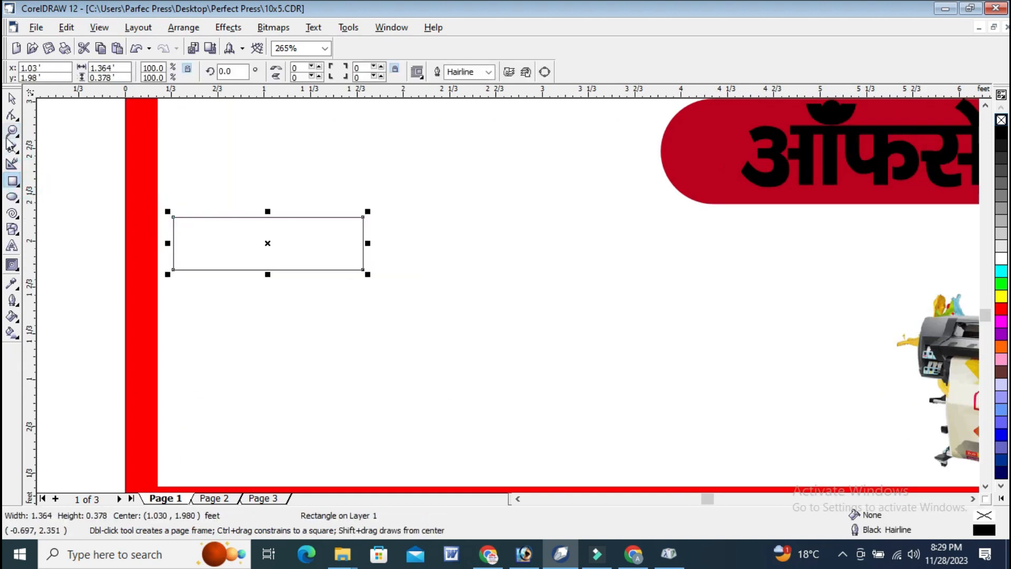
Round three corners of the small rectangle to 100, keeping its upper left corner square.
left_click(12, 116)
left_click_drag(362, 217, 306, 298)
left_click_drag(362, 269, 33, 117)
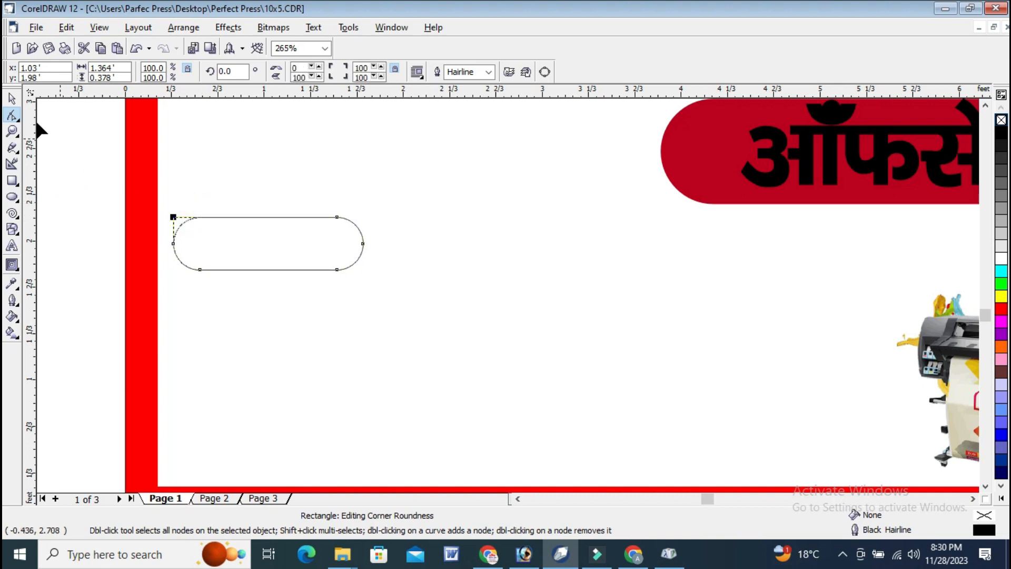
left_click(11, 99)
Duplicate the small rounded box twice to the right to form a row and select all three boxes.
left_click(267, 240)
left_click(265, 238)
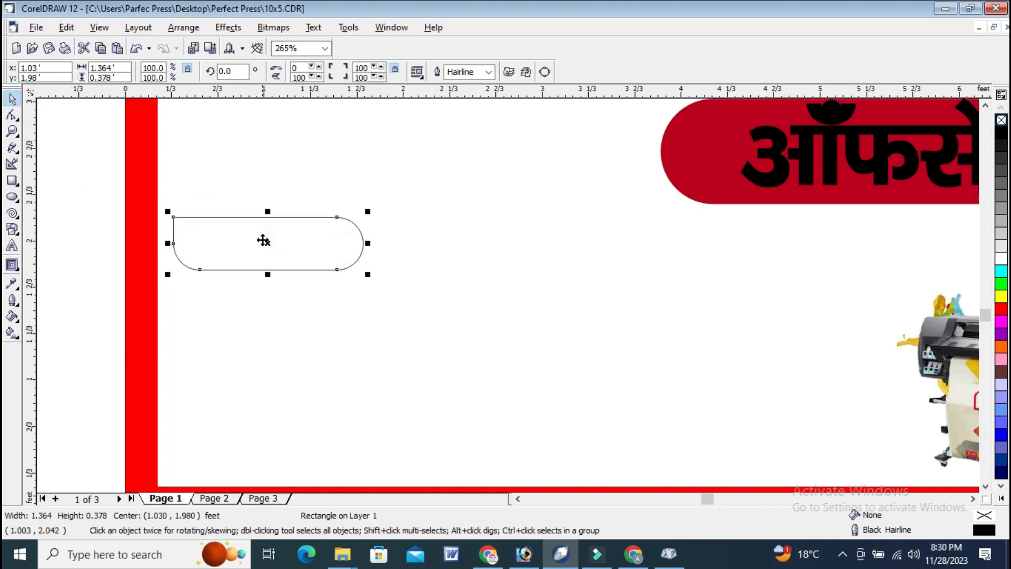
left_click_drag(395, 243, 683, 241)
left_click_drag(68, 144, 806, 322)
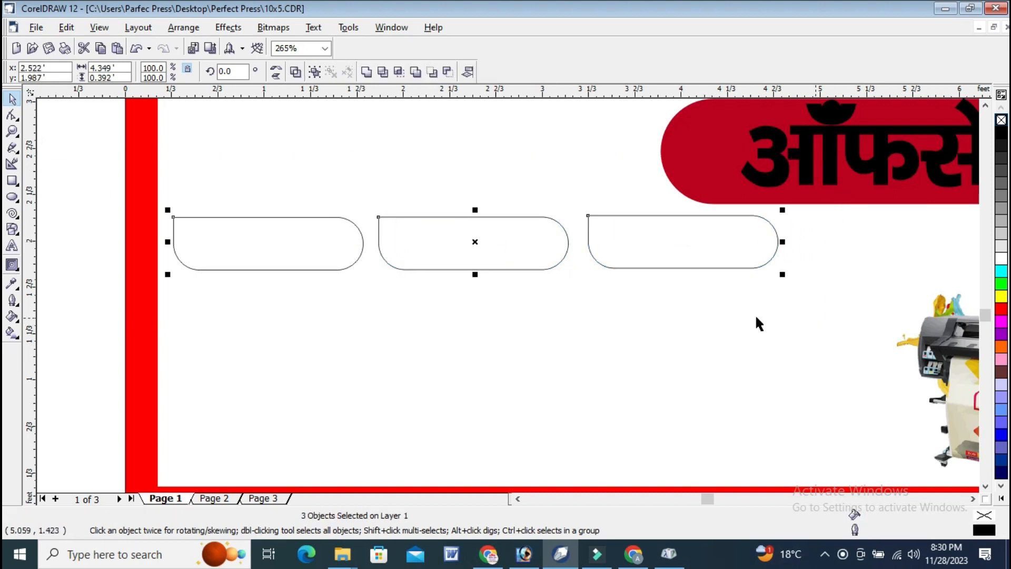
Group the row of three rounded boxes and copy it downward three times to form a four-row grid.
scroll(548, 269, "down", 3)
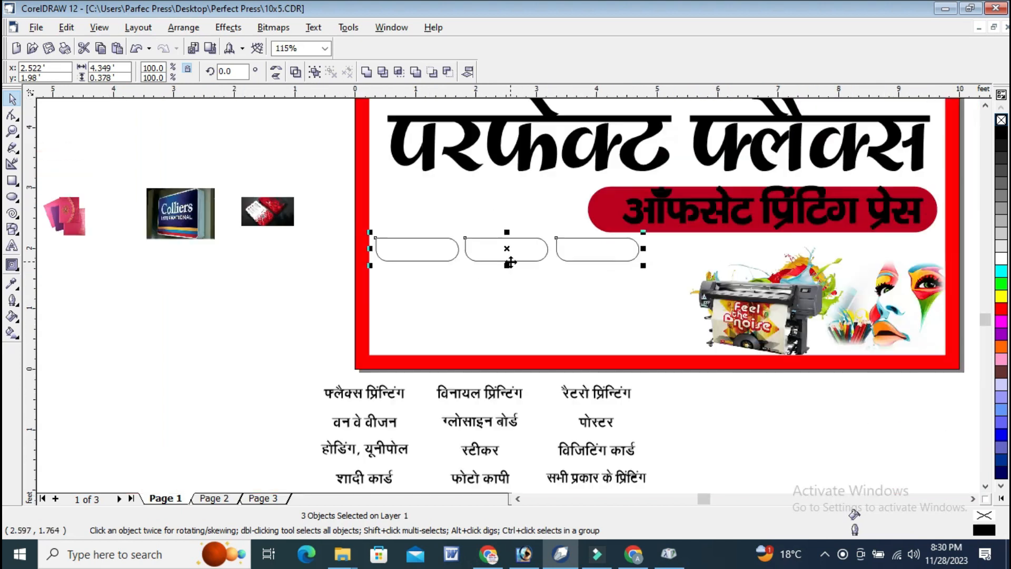
left_click_drag(573, 251, 583, 253)
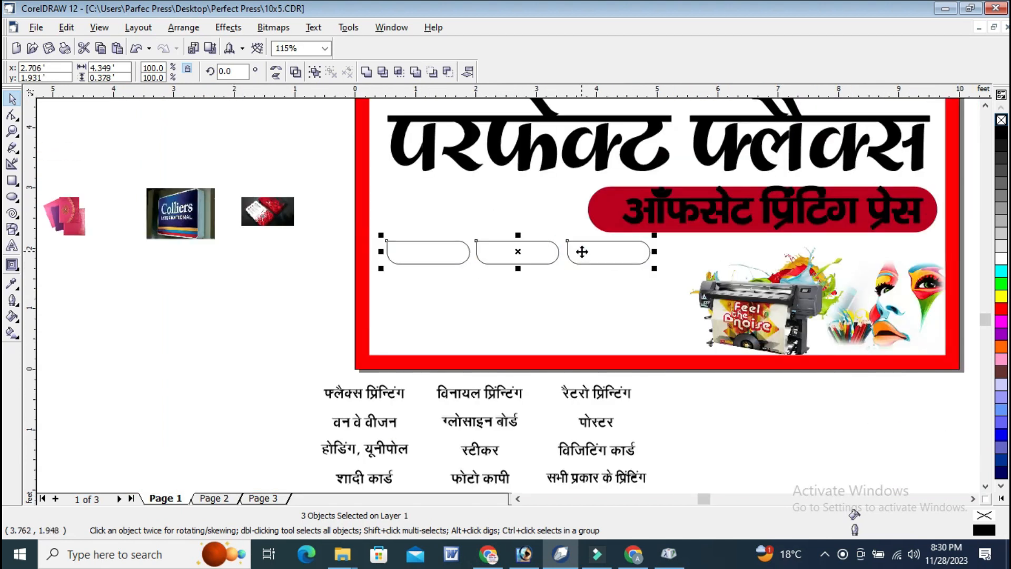
key("ctrl+g")
left_click_drag(519, 252, 526, 269)
key("ctrl+r")
key("ctrl+r")
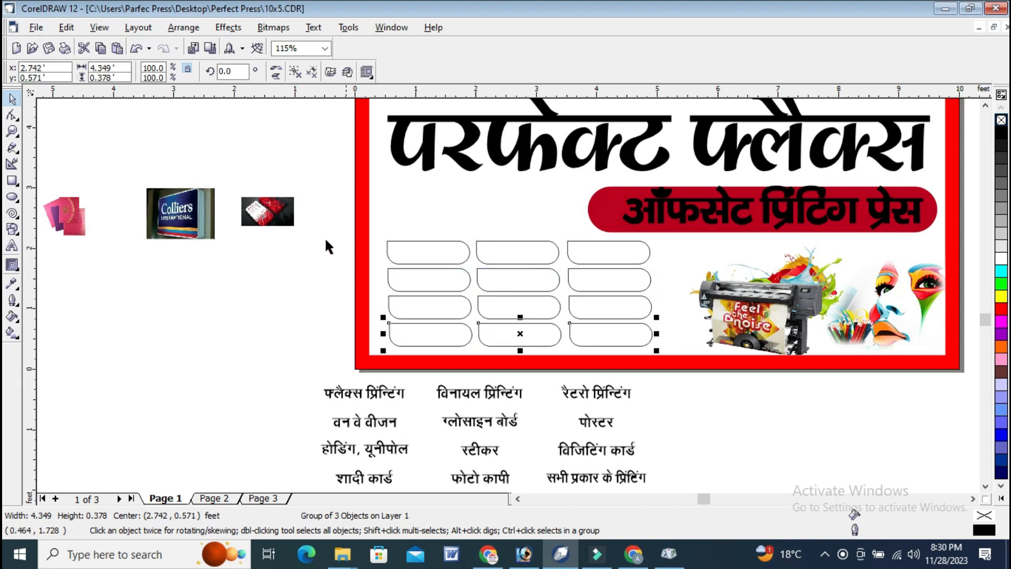
Widen the whole box grid to about 4.7 feet and shift it slightly toward the banner's left border.
left_click_drag(331, 203, 678, 368)
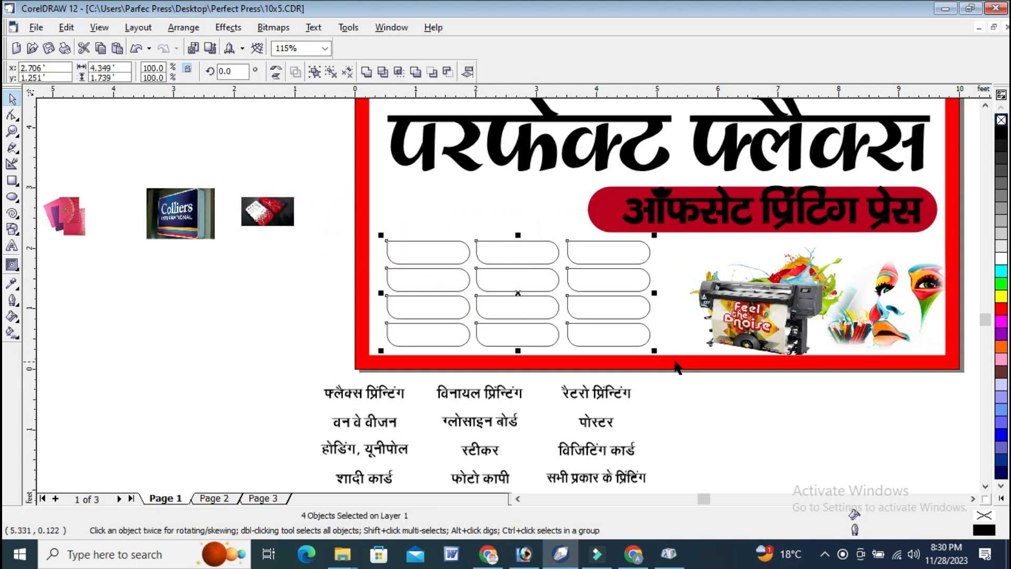
left_click_drag(653, 294, 676, 294)
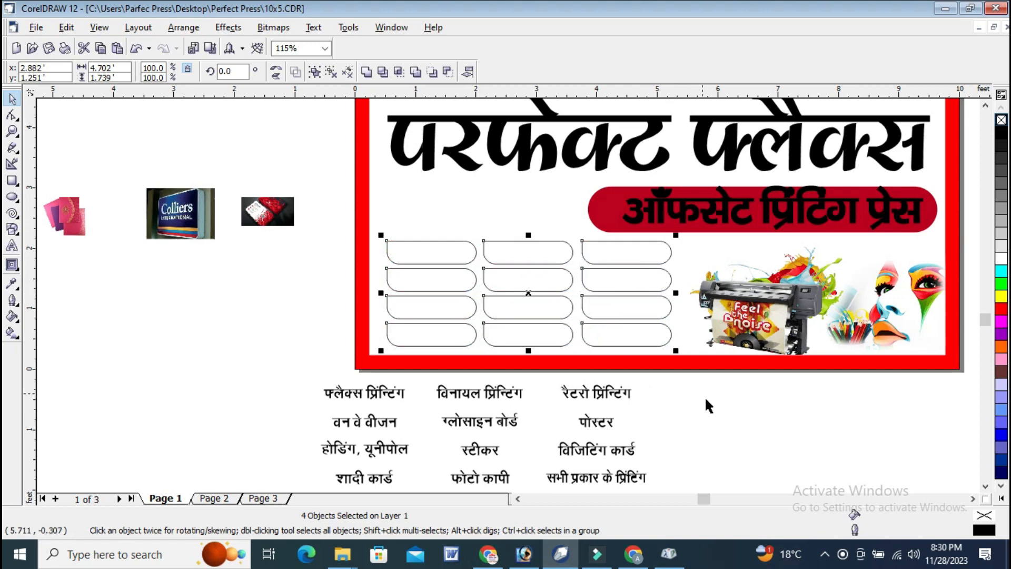
left_click(725, 422)
left_click_drag(309, 216, 706, 379)
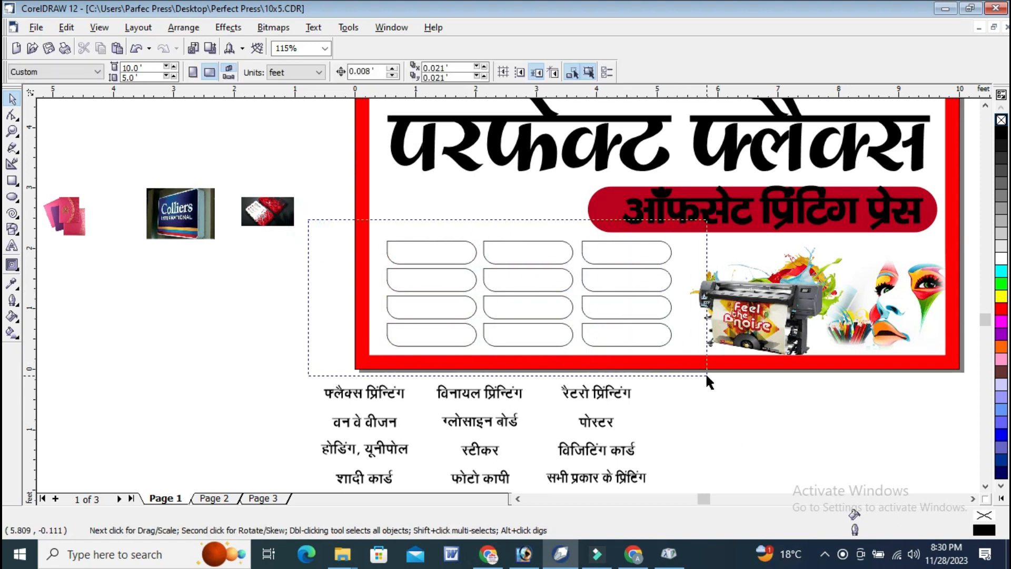
left_click_drag(645, 325, 645, 325)
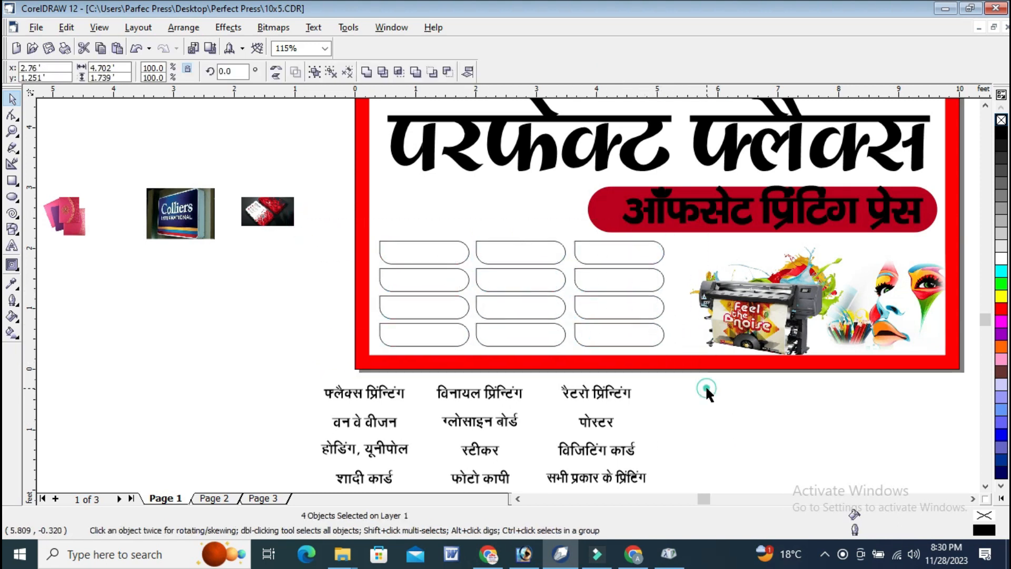
Ungroup each of the four box rows into individual boxes.
left_click(649, 330)
right_click(650, 329)
left_click(704, 107)
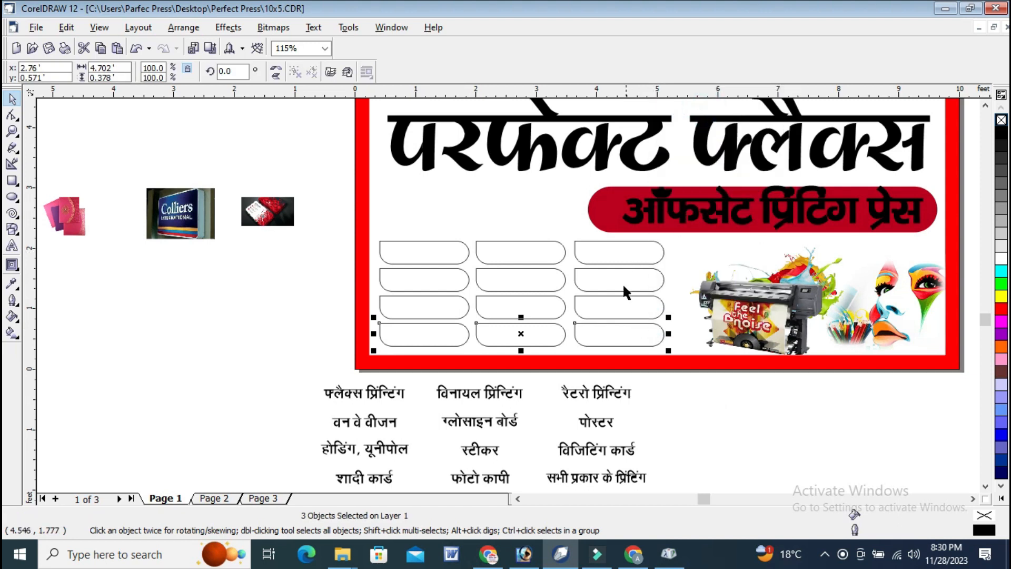
right_click(620, 298)
left_click(653, 79)
right_click(594, 275)
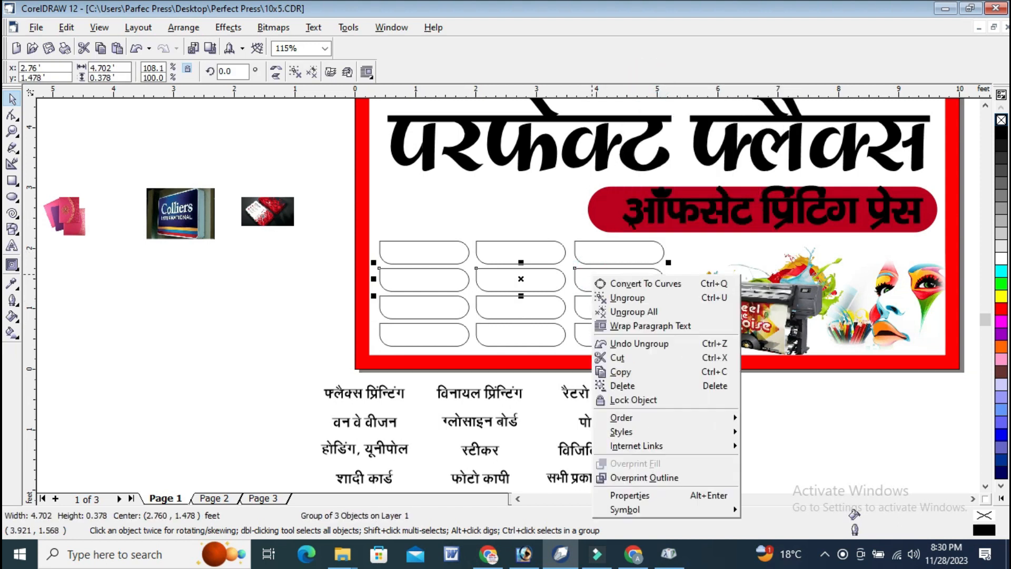
left_click(598, 297)
right_click(620, 243)
left_click(627, 269)
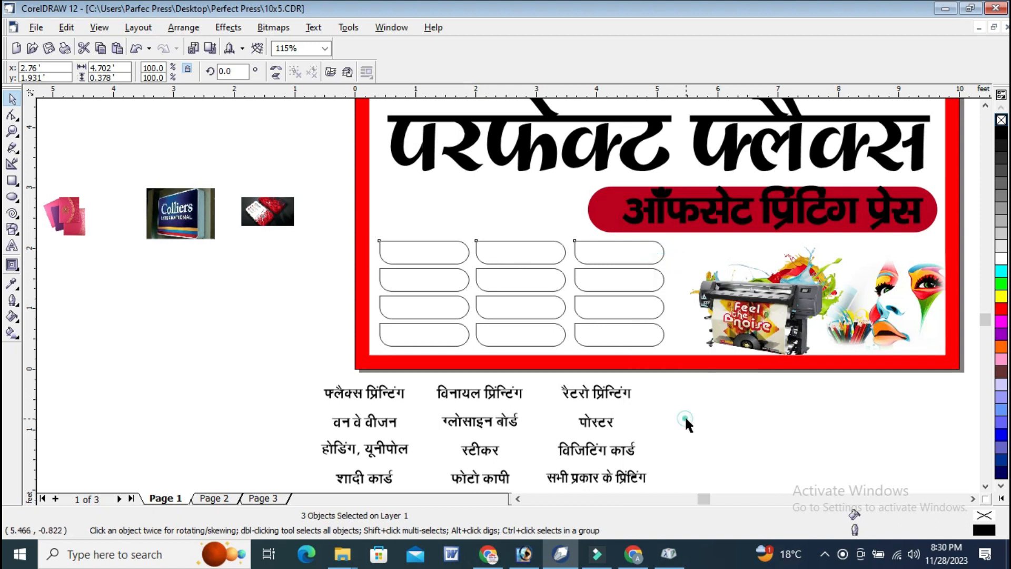
Mirror the right column's four boxes horizontally and nudge them toward the middle column.
left_click(687, 420)
left_click_drag(571, 238, 558, 221)
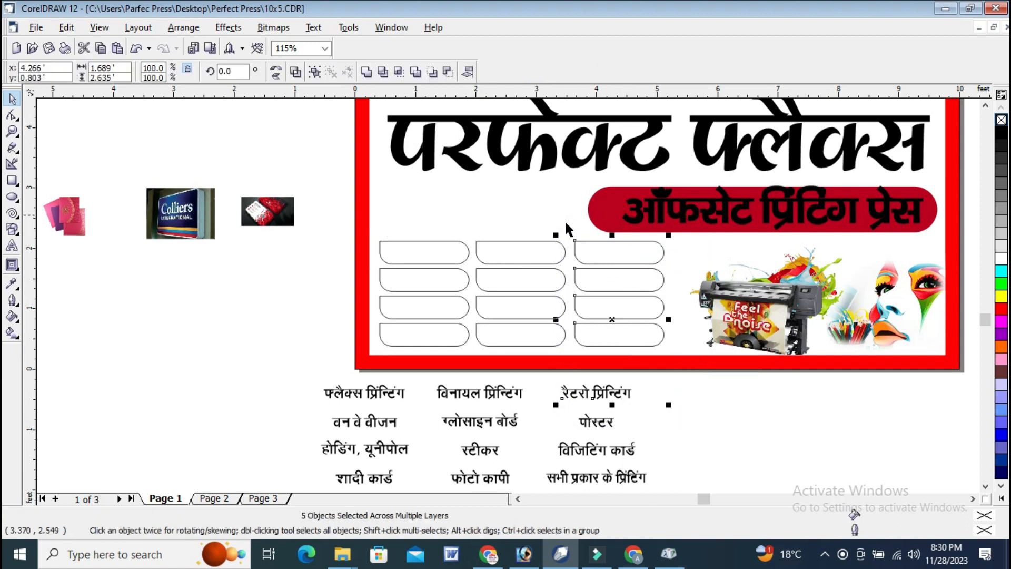
left_click(281, 70)
key("Right")
key("Right")
key("Right")
key("Right")
key("Right")
key("Right")
key("Right")
key("Right")
key("Right")
key("Right")
key("Right")
key("Right")
key("Right")
key("Right")
key("Right")
key("Right")
key("Right")
key("Right")
key("Right")
key("Right")
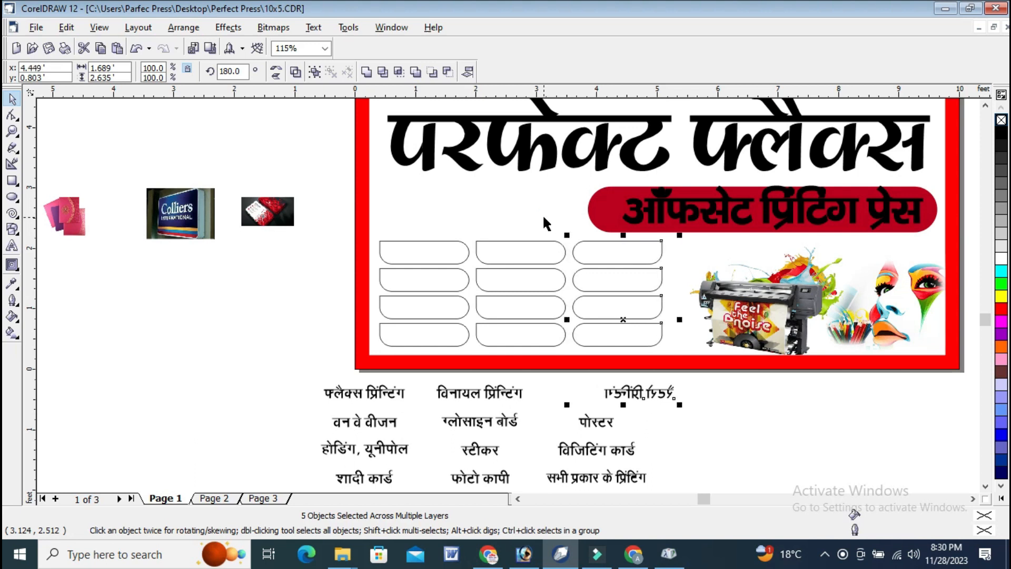
key("Left")
key("Left")
key("Left")
key("Left")
key("Left")
key("Left")
key("Left")
key("Left")
key("Left")
key("Left")
key("Left")
key("Left")
key("Left")
key("Left")
key("Left")
key("Left")
key("Left")
key("Left")
key("Left")
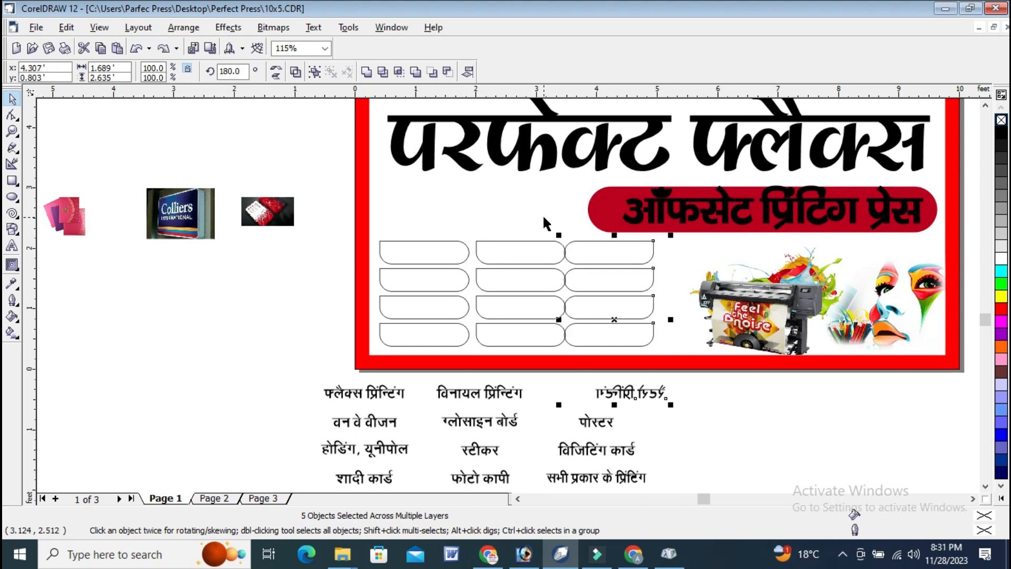
key("Left")
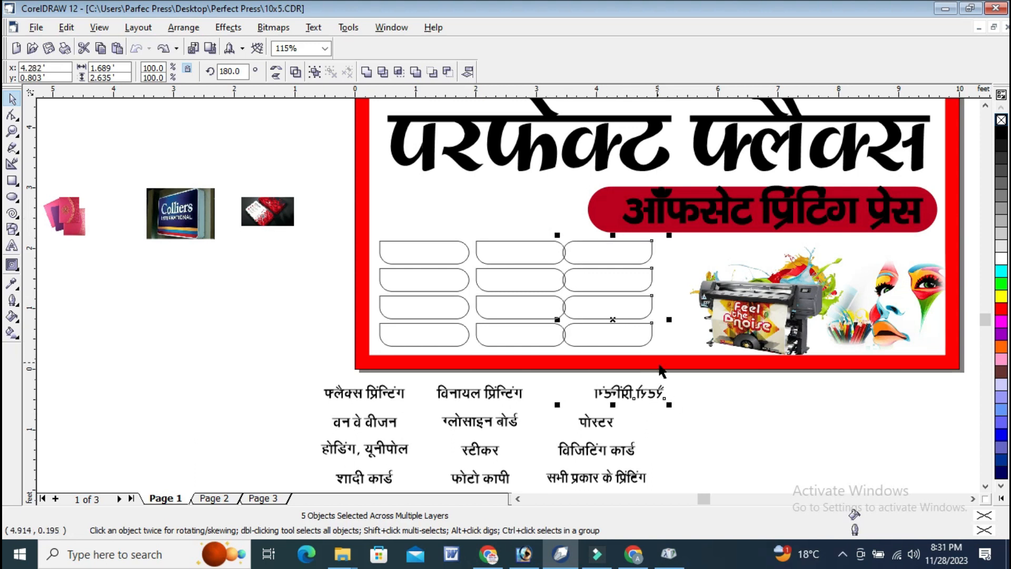
Mirror the रैटरो प्रिन्टिंग text horizontally back to readable orientation, together with the right column's bottom box.
left_click(696, 392)
left_click(661, 395)
left_click_drag(687, 408, 532, 303)
left_click(279, 74)
Align the right column's boxes along their right edges and mirror its bottom box horizontally to match the others.
left_click(695, 387)
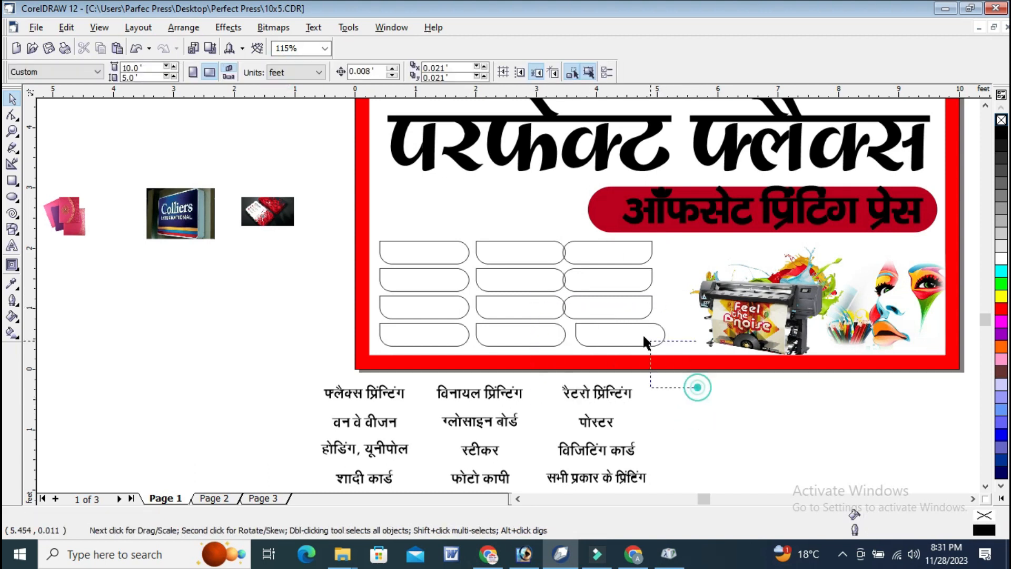
left_click_drag(547, 214, 547, 212)
key("r")
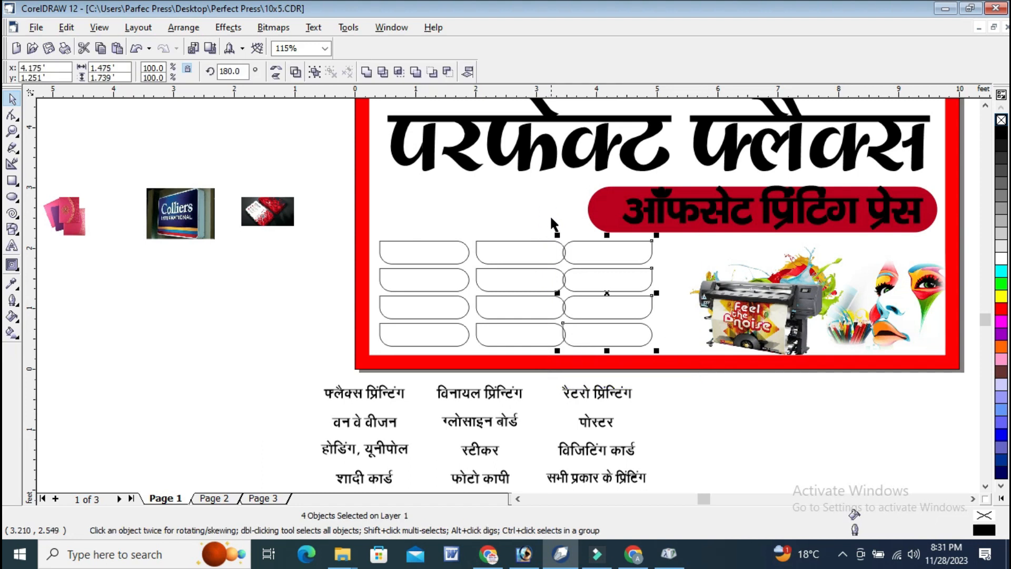
left_click(685, 404)
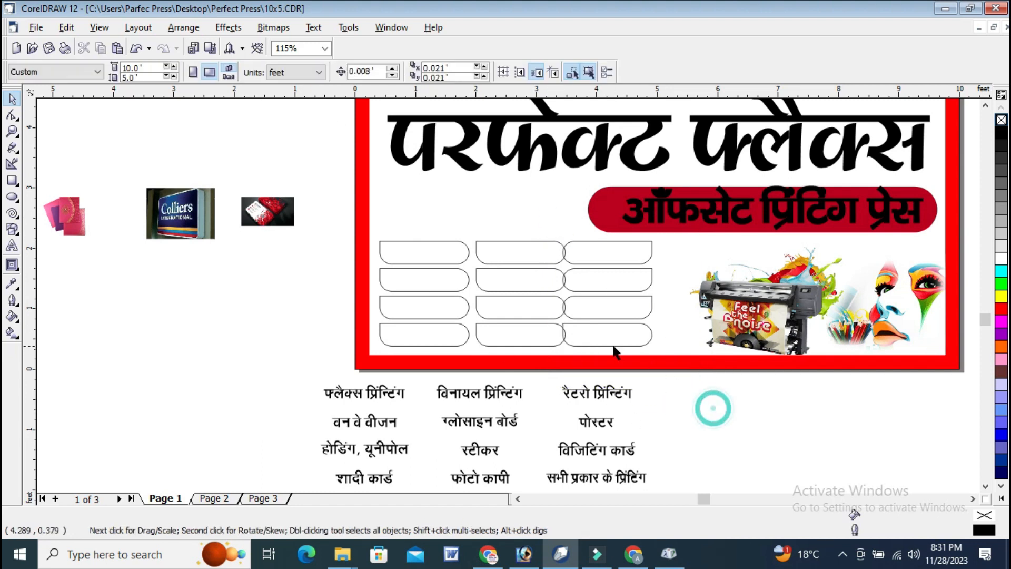
left_click(614, 346)
left_click(277, 69)
Nudge the right column of four boxes rightward to a centre x of about 4.42 feet, clear of the middle column.
left_click(687, 406)
left_click_drag(721, 405, 498, 218)
left_click_drag(685, 383, 540, 219)
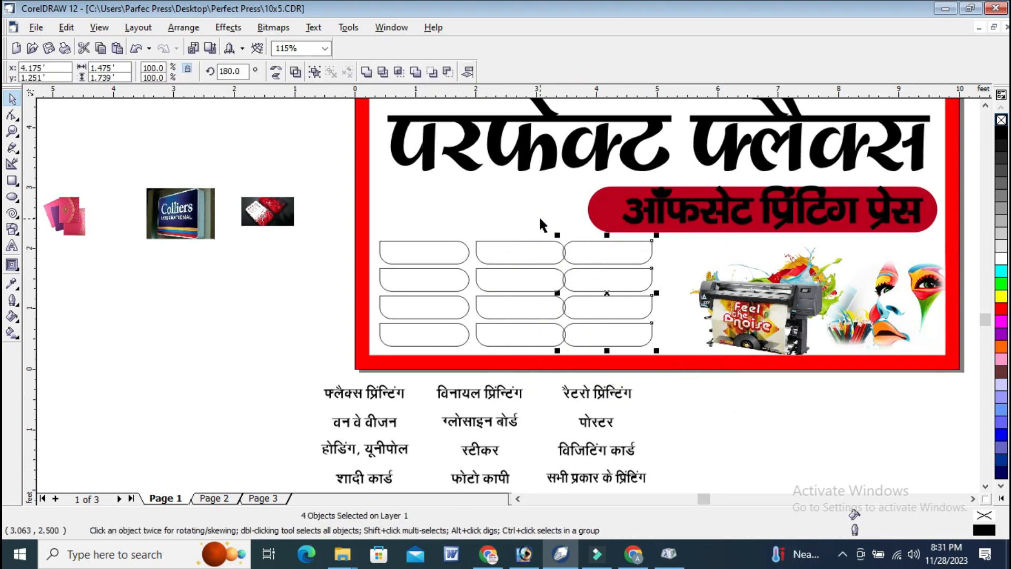
key("Right")
key("Right")
key("Right")
key("Right")
key("Right")
key("Left")
key("Left")
key("Left")
key("Left")
key("Left")
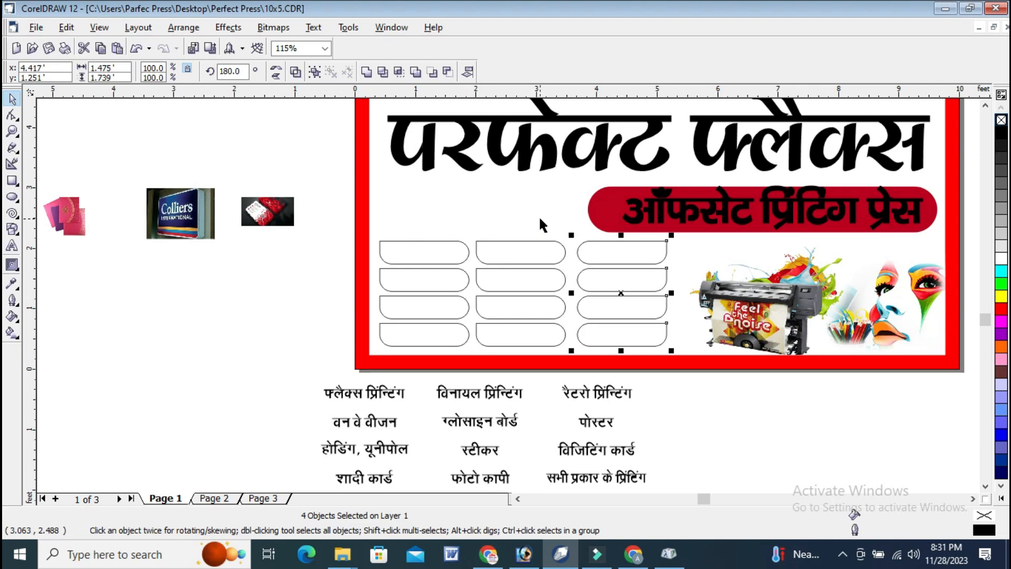
left_click(538, 385)
left_click_drag(572, 363, 442, 199)
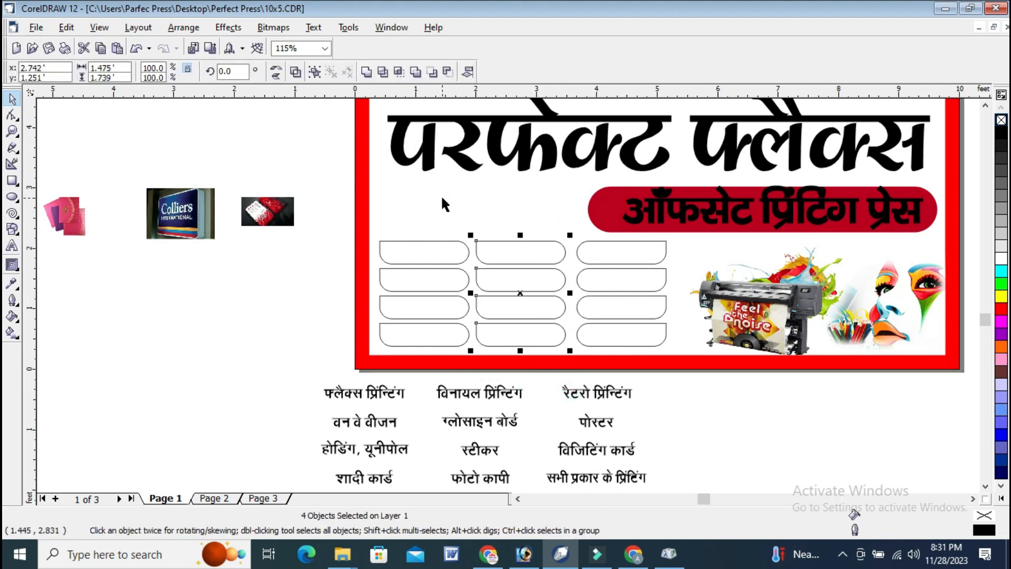
left_click_drag(343, 190, 473, 350)
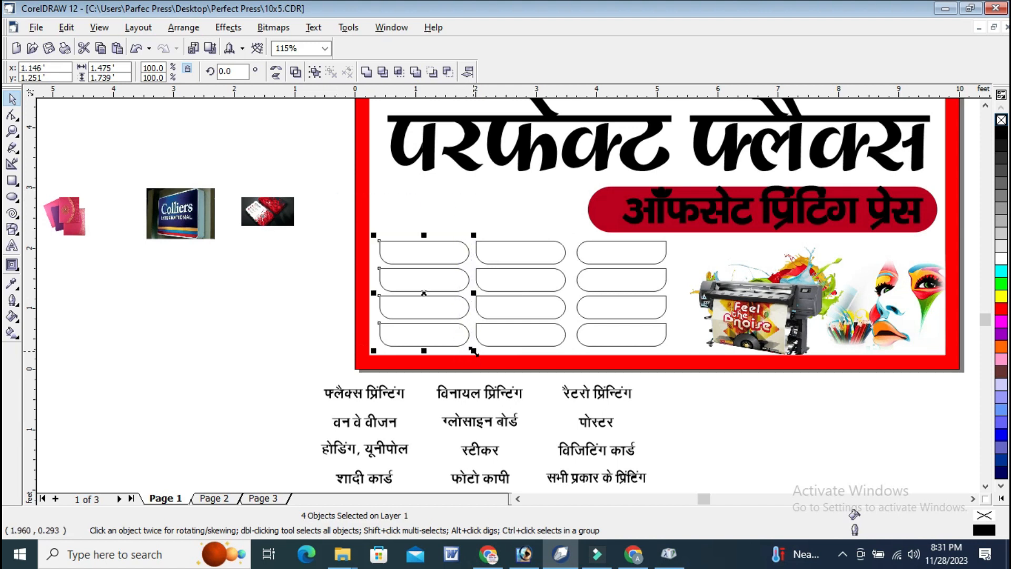
left_click(308, 190)
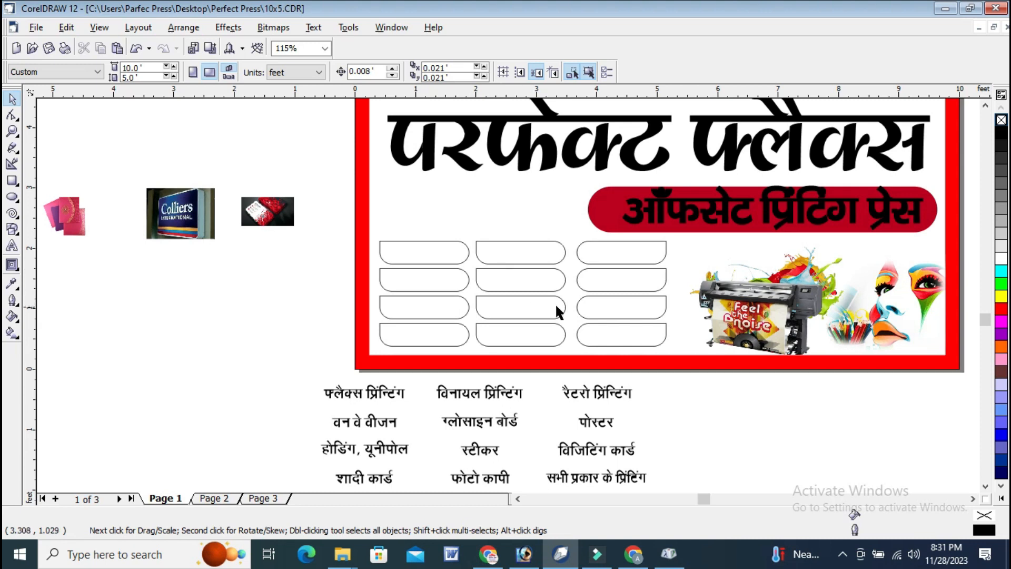
Flip the right and left columns of boxes vertically so their square corners sit at the lower outer side.
left_click_drag(602, 299, 554, 196)
left_click(277, 75)
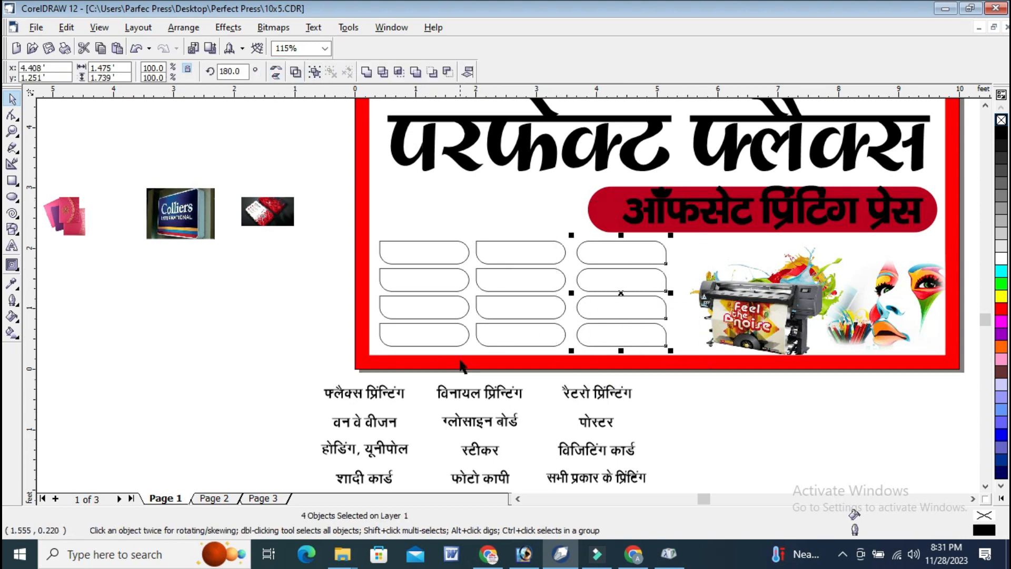
left_click_drag(479, 381, 352, 223)
left_click(276, 76)
left_click(752, 416)
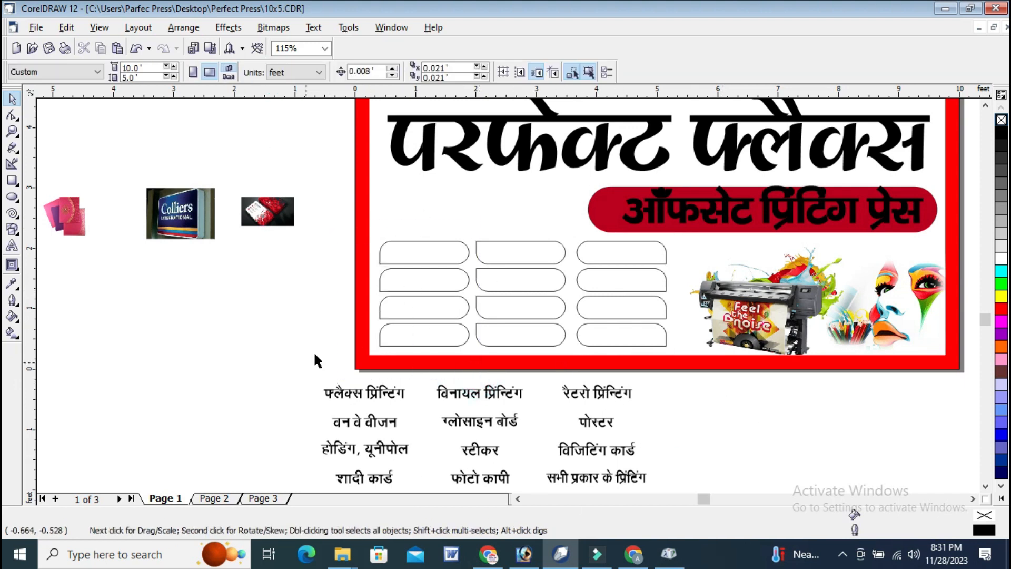
Fill the top box of the left column with a dark red shade.
left_click(370, 389)
left_click(434, 243)
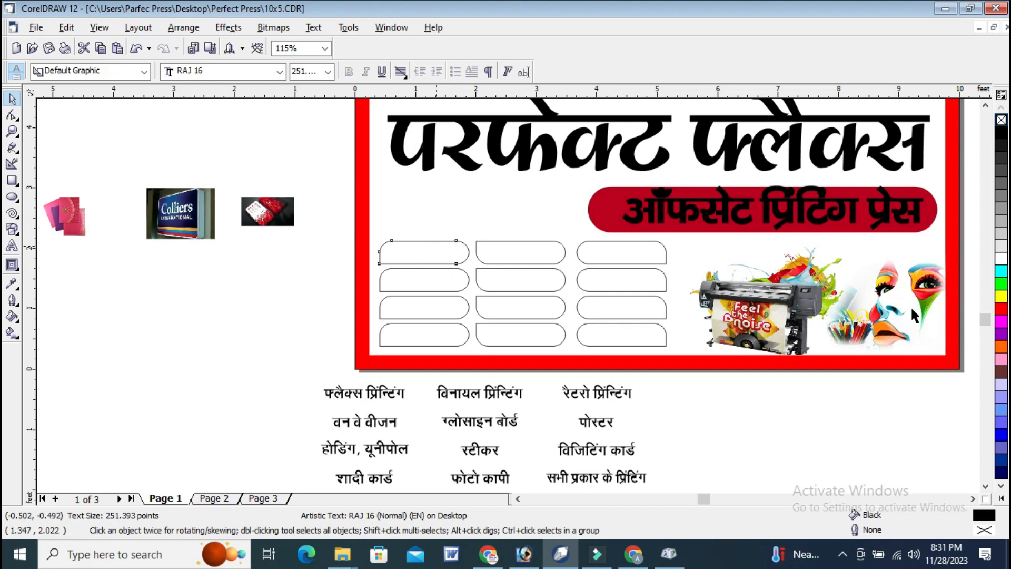
left_click(1003, 312)
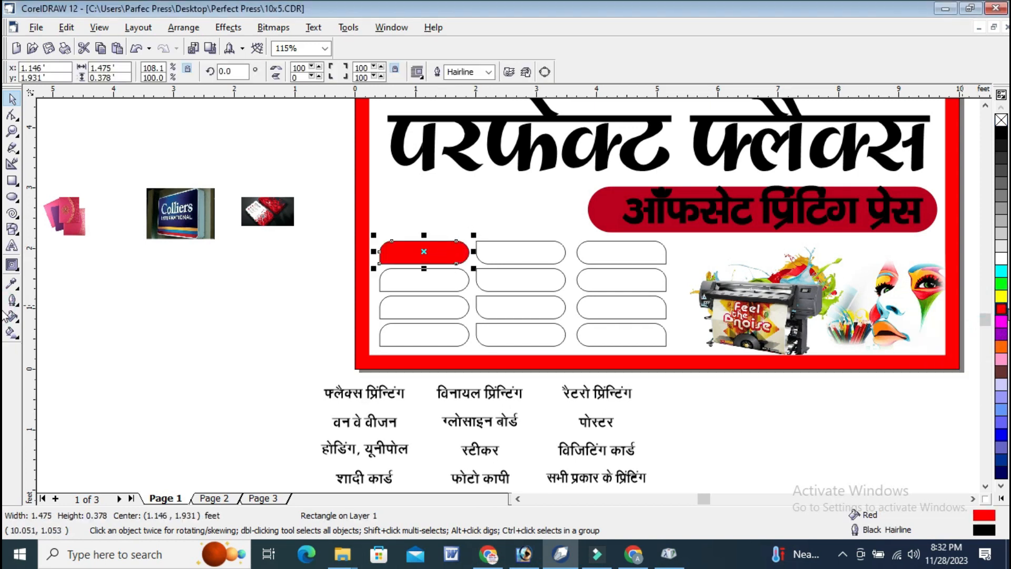
left_click(1004, 311)
left_click(983, 348)
left_click(782, 401)
Fill the top box of the middle column with navy blue and that of the right column with dark green.
left_click(524, 267)
left_click(528, 264)
left_click(1002, 461)
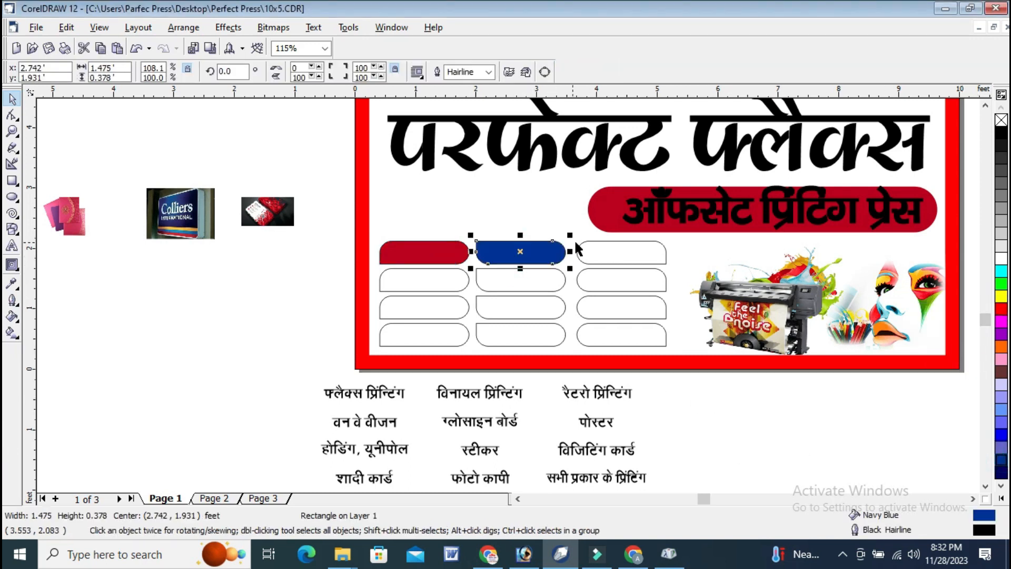
key("Tab")
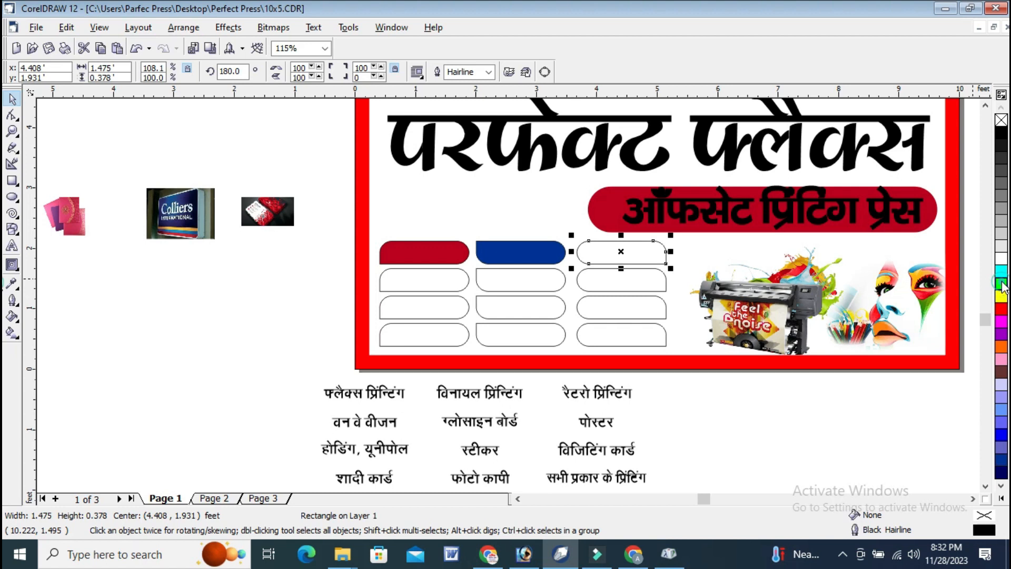
left_click(1004, 287)
left_click(964, 329)
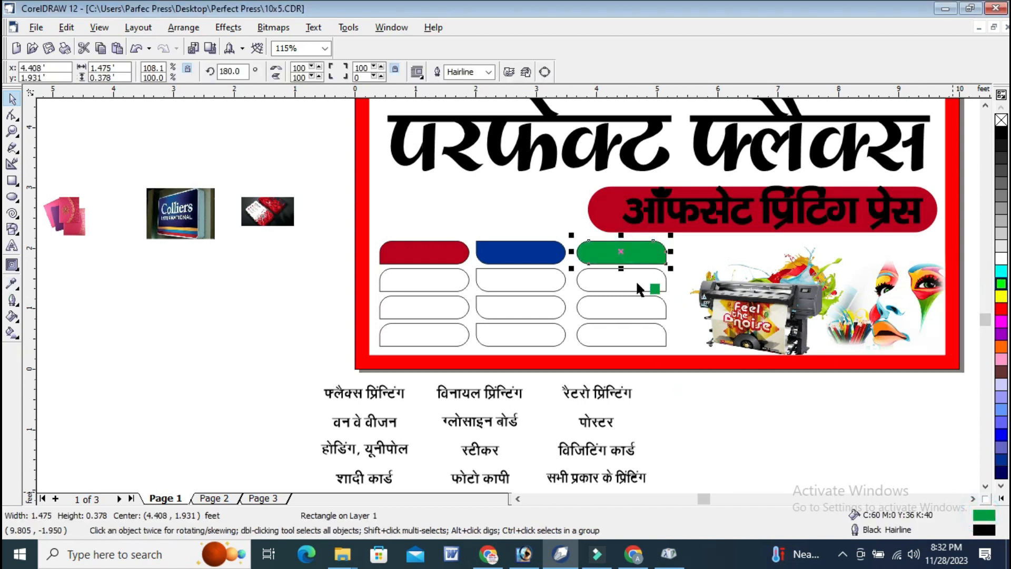
Apply the dark green fill to the rest of the right column and navy blue to the rest of the middle column.
left_click_drag(640, 282, 639, 284)
left_click_drag(984, 515, 622, 329)
left_click(535, 249)
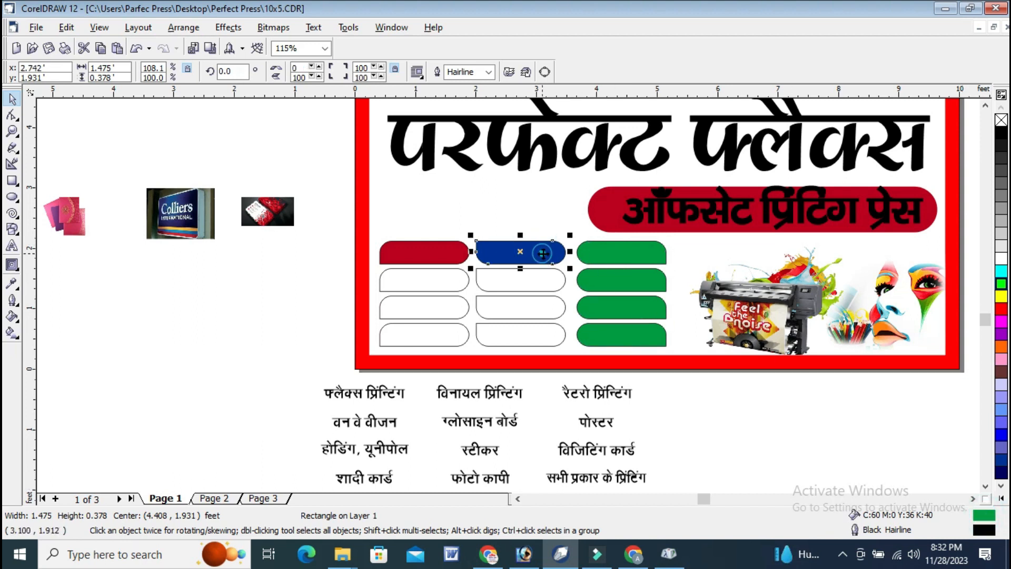
left_click_drag(514, 280, 514, 280)
left_click_drag(984, 517, 507, 304)
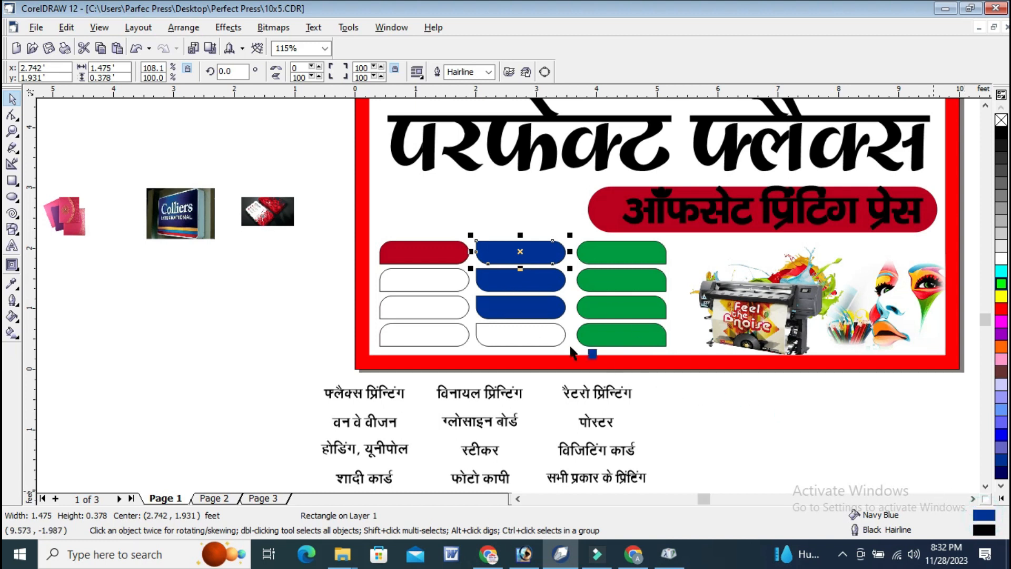
left_click_drag(572, 352, 534, 338)
Apply the dark red fill of the top left box to the three boxes below it.
left_click(447, 251)
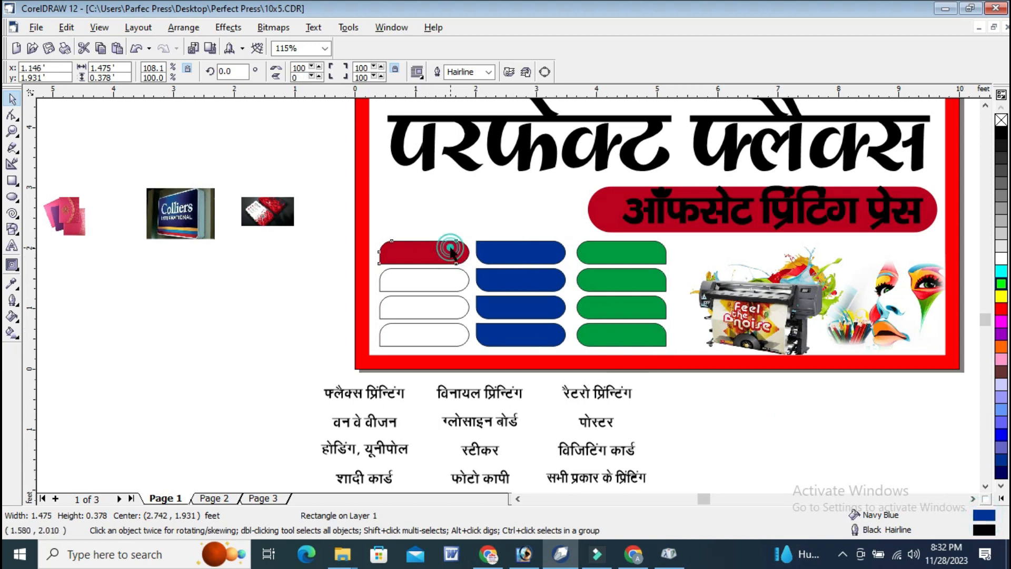
left_click_drag(404, 286, 406, 287)
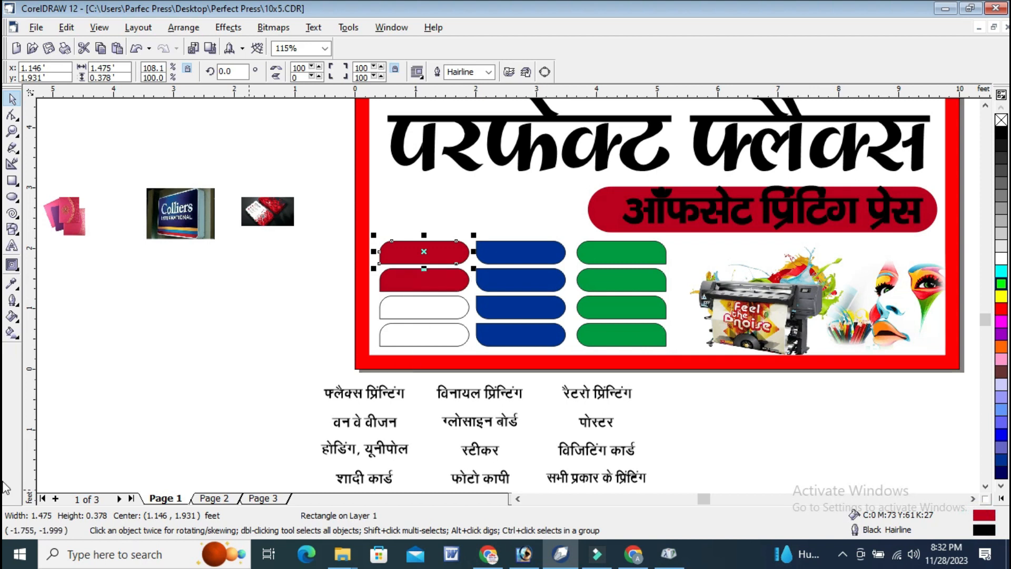
left_click_drag(990, 516, 448, 315)
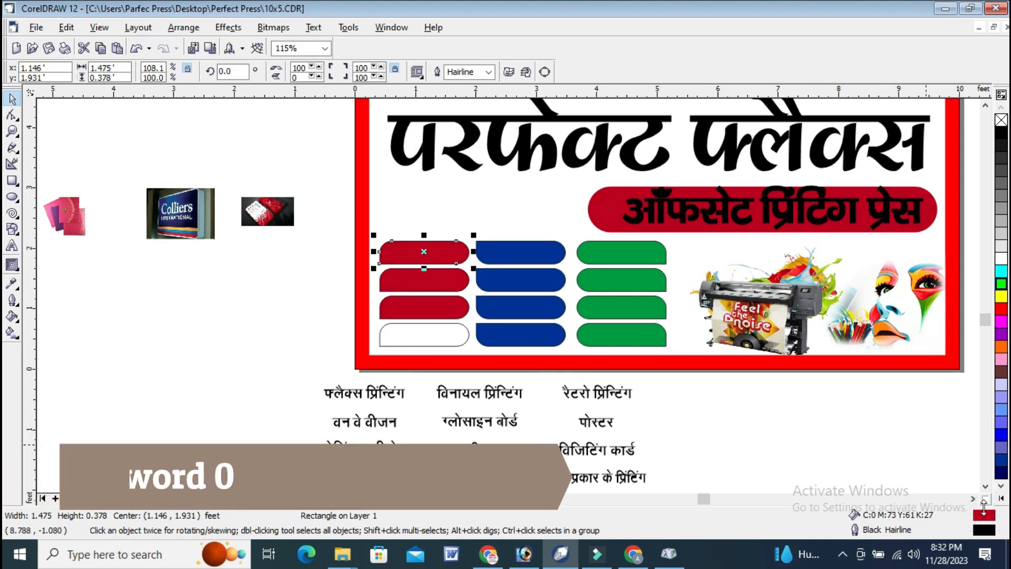
left_click_drag(543, 335, 459, 334)
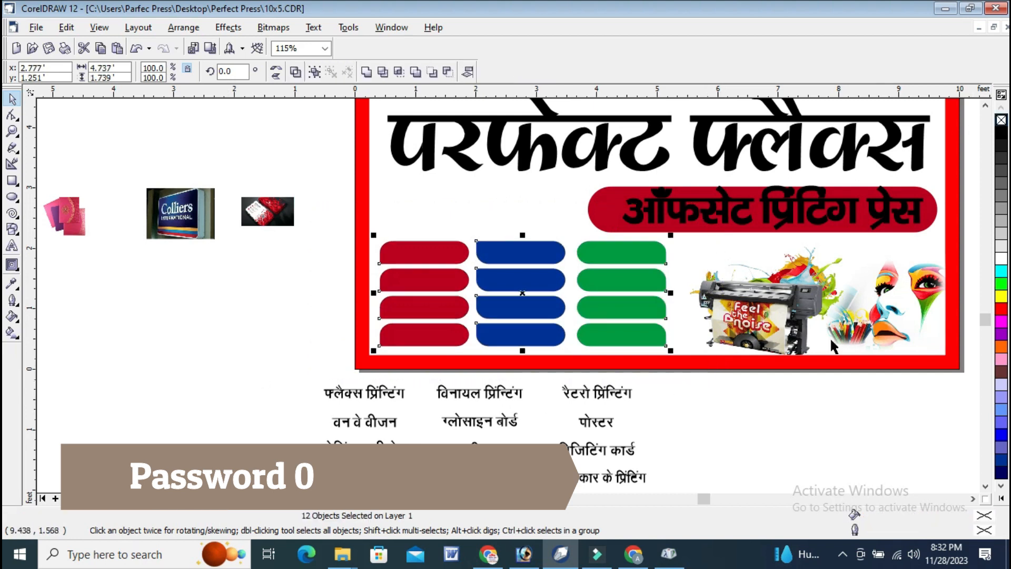
Move the labels फ्लैक्स प्रिंन्टिंग, विनायल प्रिंन्टिंग and रैटरो प्रिंन्टिंग onto the red, blue and green boxes of the first row.
left_click(756, 399)
left_click(372, 393)
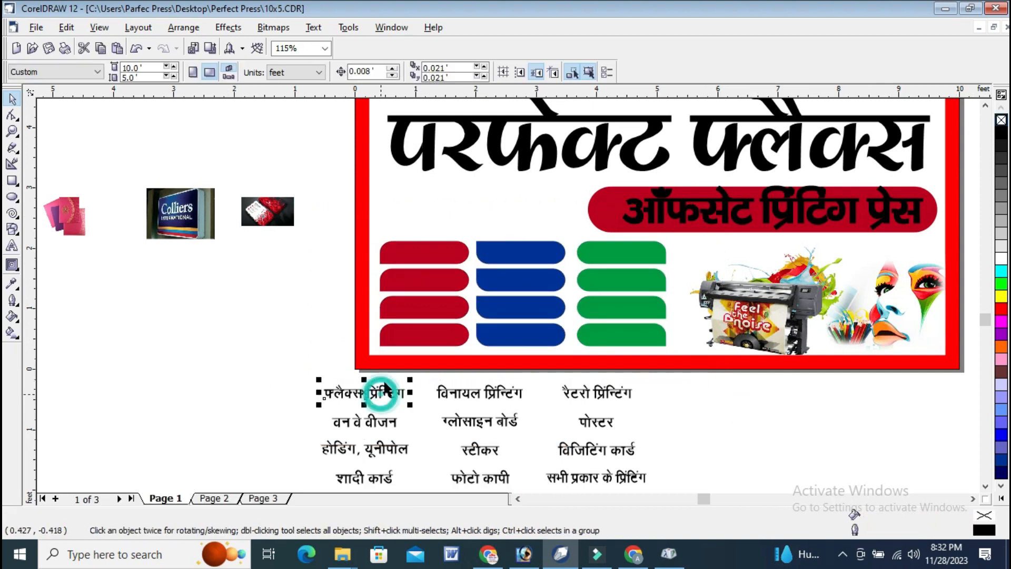
left_click_drag(372, 393, 425, 257)
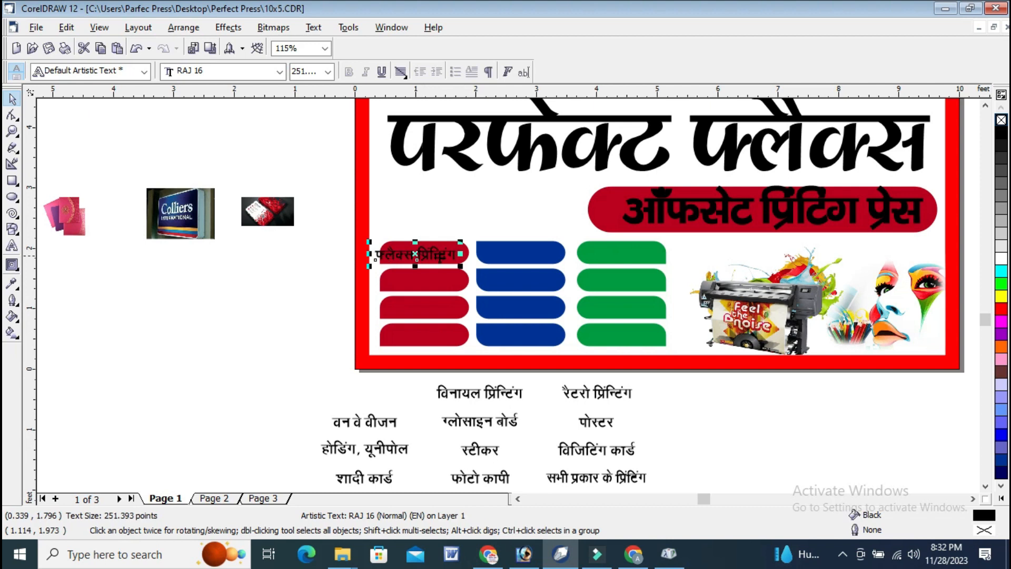
left_click_drag(494, 398, 529, 257)
left_click_drag(615, 393, 631, 257)
Move the labels वन वे वीजन, ग्लोसाइन बोर्ड and पोस्टर onto the red, blue and green boxes of the second row.
left_click(387, 426)
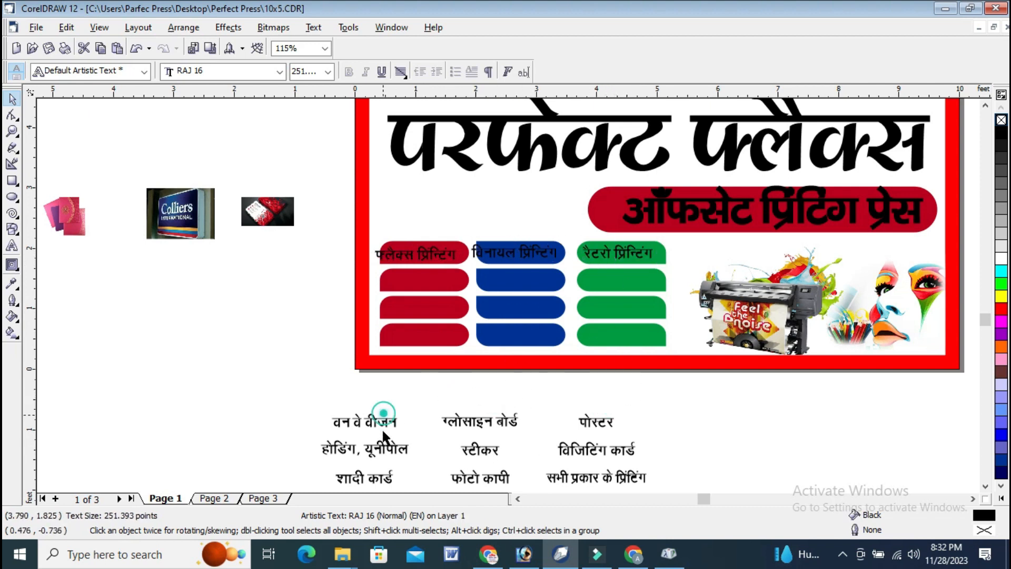
left_click_drag(387, 427, 443, 283)
left_click(479, 420)
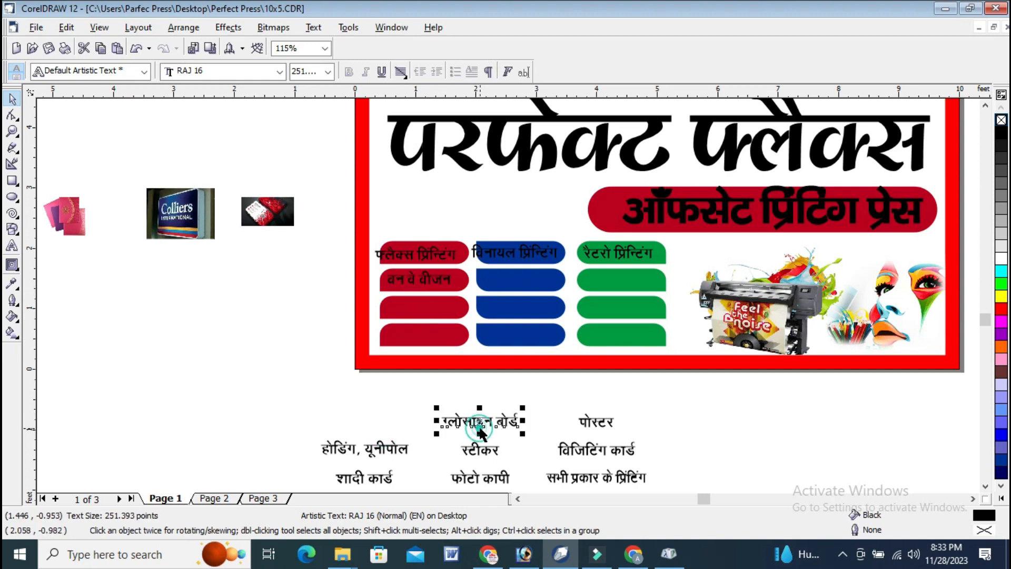
left_click_drag(504, 302, 519, 280)
left_click(595, 422)
left_click_drag(594, 422, 622, 278)
Move the labels होडिंग, यूनीपोल, स्टीकर and विजिटिंग कार्ड onto the red, blue and green boxes of the third row.
left_click(374, 449)
left_click_drag(374, 449, 450, 306)
left_click(480, 449)
left_click_drag(480, 449, 520, 309)
left_click(594, 449)
left_click_drag(594, 450, 620, 307)
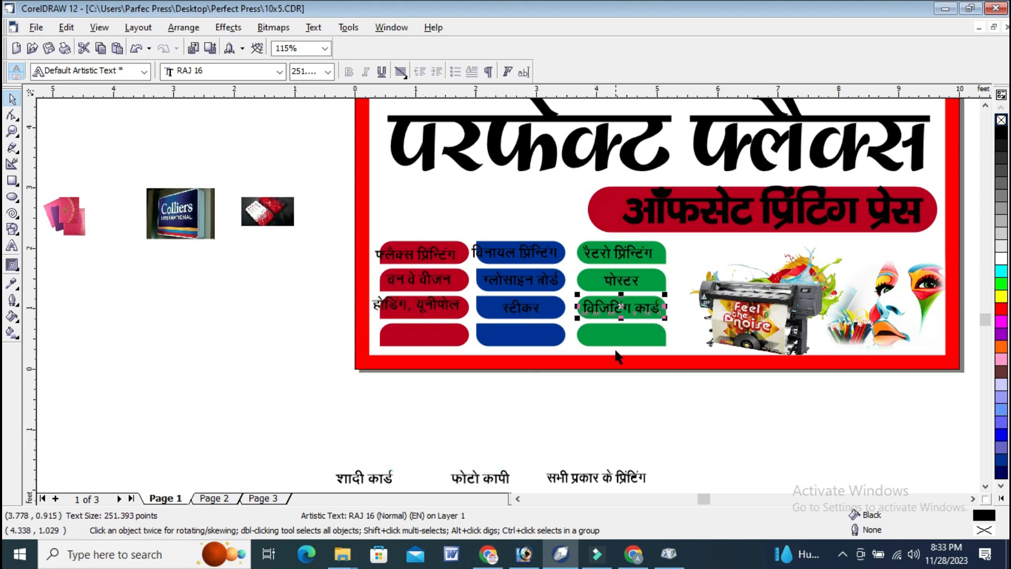
Move the labels शादी कार्ड, फोटो कापी and सभी प्रकार के प्रिंटिंग onto the red, blue and green boxes of the fourth row.
left_click(365, 490)
left_click_drag(365, 489, 425, 345)
left_click(495, 478)
left_click_drag(495, 478, 532, 336)
left_click(623, 477)
left_click_drag(623, 478, 636, 338)
Narrow the फ्लैक्स प्रिंन्टिंग label and move it so that it fits inside its red box.
left_click(11, 132)
left_click_drag(278, 208, 719, 358)
left_click_drag(138, 162, 660, 322)
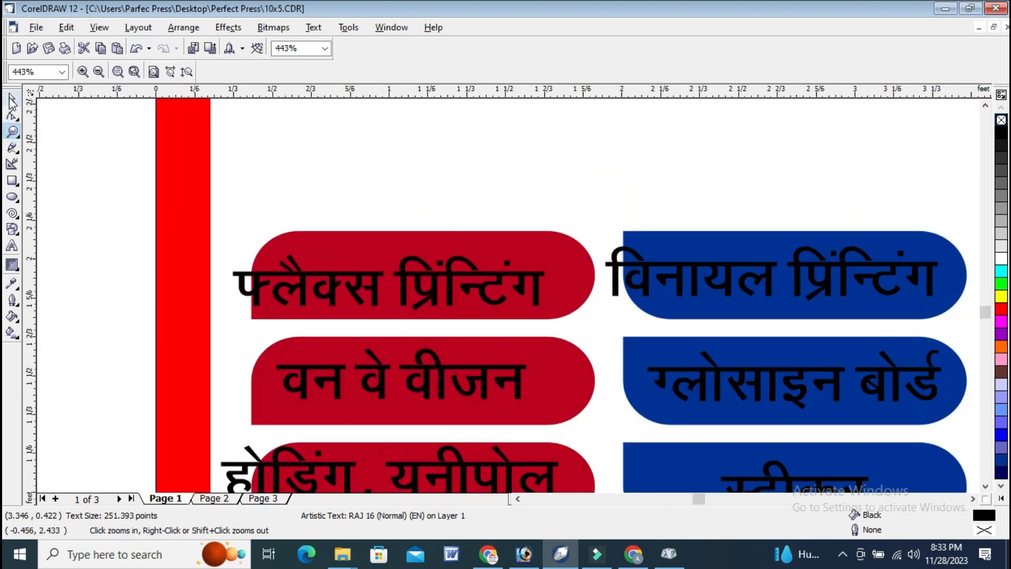
left_click(11, 101)
left_click(408, 274)
left_click_drag(229, 284, 272, 285)
left_click_drag(494, 285, 572, 278)
scroll(221, 388, "down", 2)
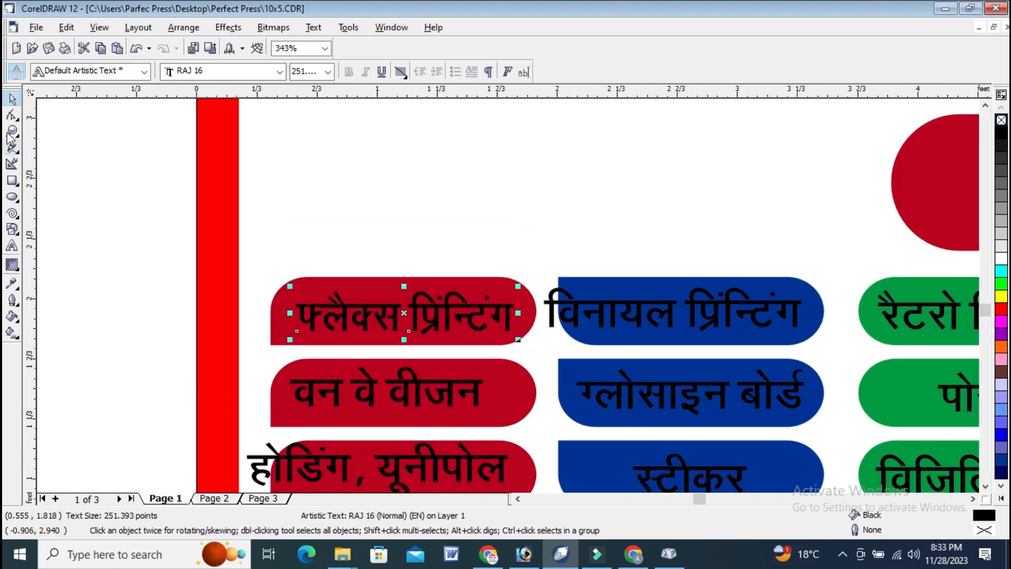
Move the होडिंग, यूनीपोल label into its red box and narrow it to fit the box width.
left_click(10, 132)
left_click_drag(131, 341, 772, 505)
left_click(11, 98)
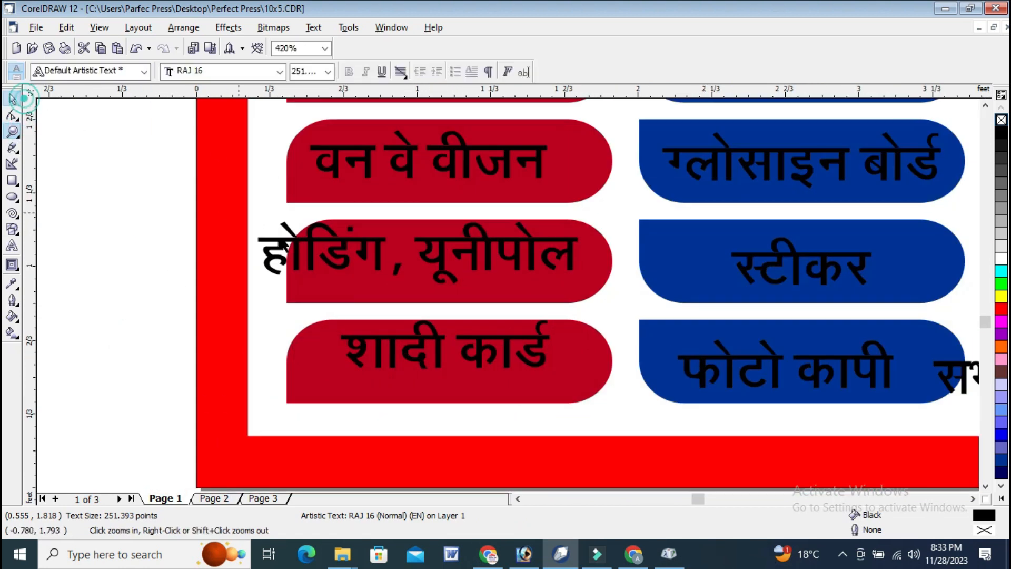
left_click(424, 257)
left_click_drag(423, 257, 439, 269)
left_click_drag(268, 266, 299, 266)
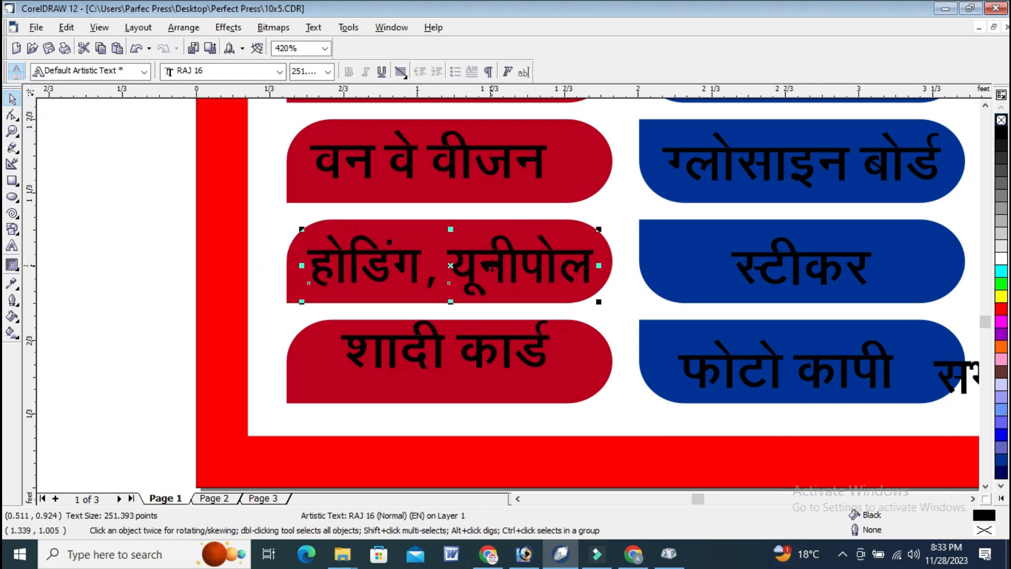
Centre the labels शादी कार्ड and होडिंग, यूनीपोल horizontally and vertically in their red boxes.
left_click(526, 356)
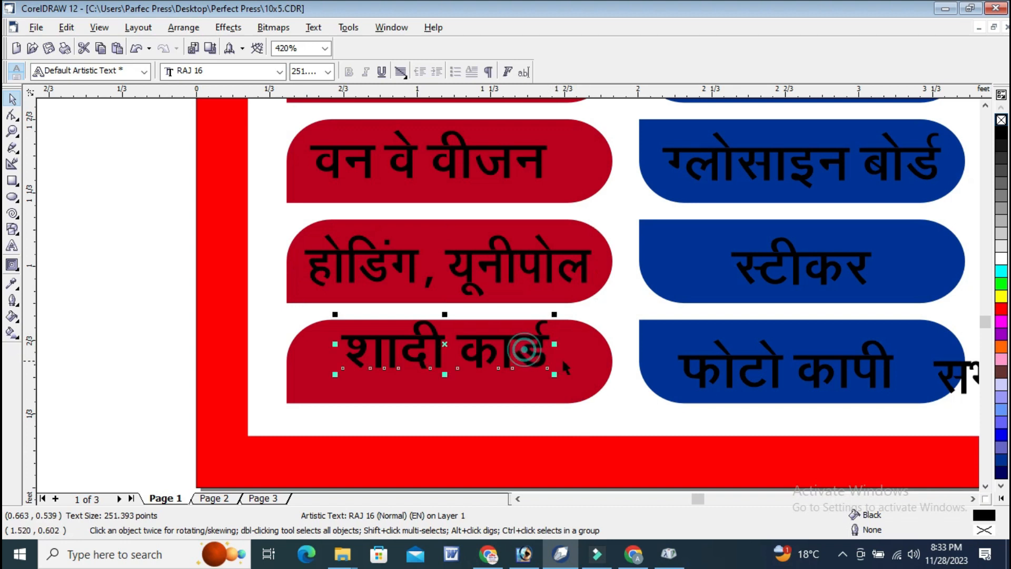
left_click(582, 350, "shift")
key("e")
key("c")
left_click(551, 277)
left_click(580, 237, "shift")
key("e")
key("c")
Centre the labels वन वे वीजन and फ्लैक्स प्रिंन्टिंग horizontally and vertically in their red boxes.
left_click(581, 162, "shift")
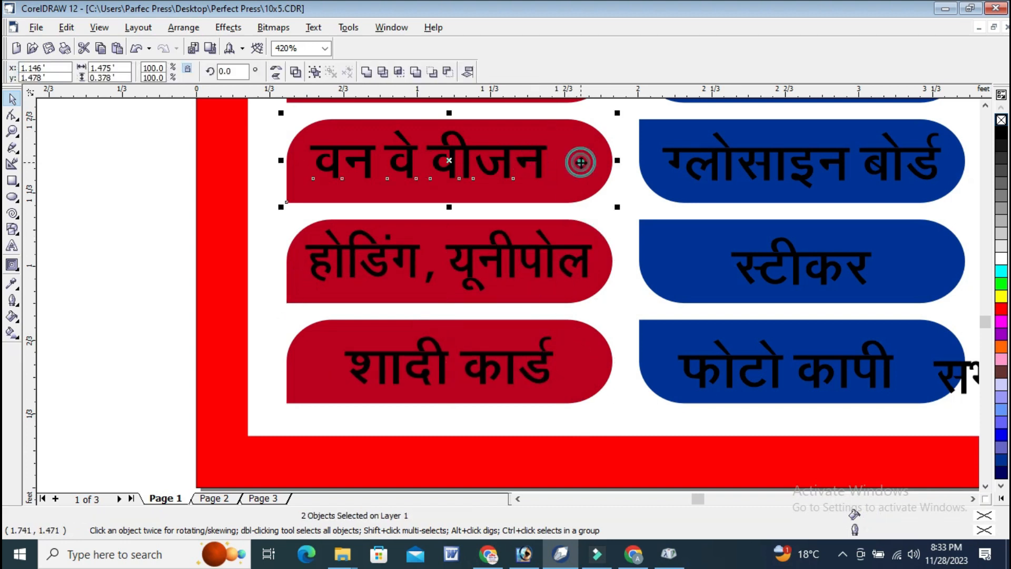
key("e")
key("c")
scroll(421, 205, "down", 1)
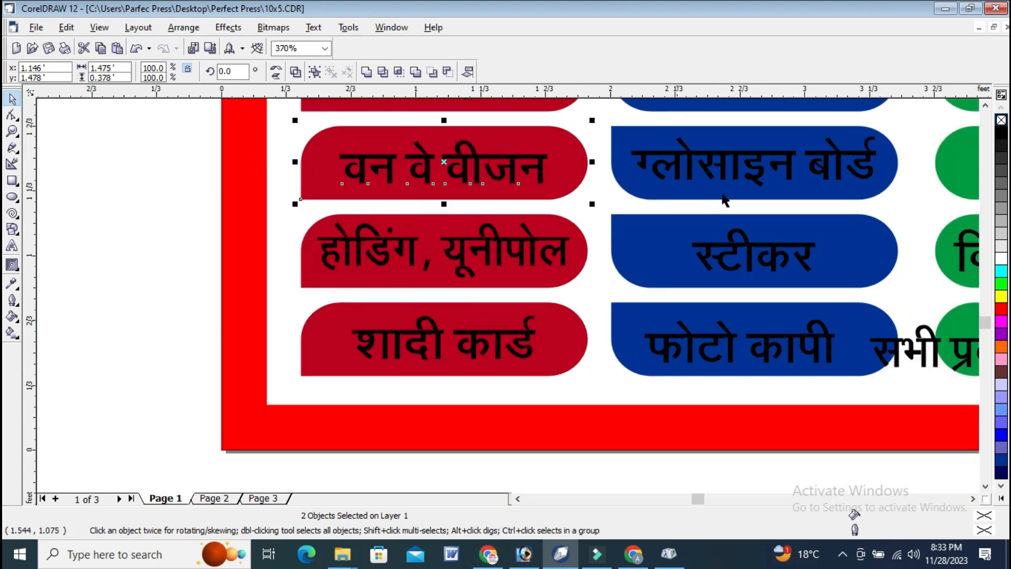
left_click(986, 105)
left_click(560, 168)
left_click(572, 141, "shift")
key("e")
key("c")
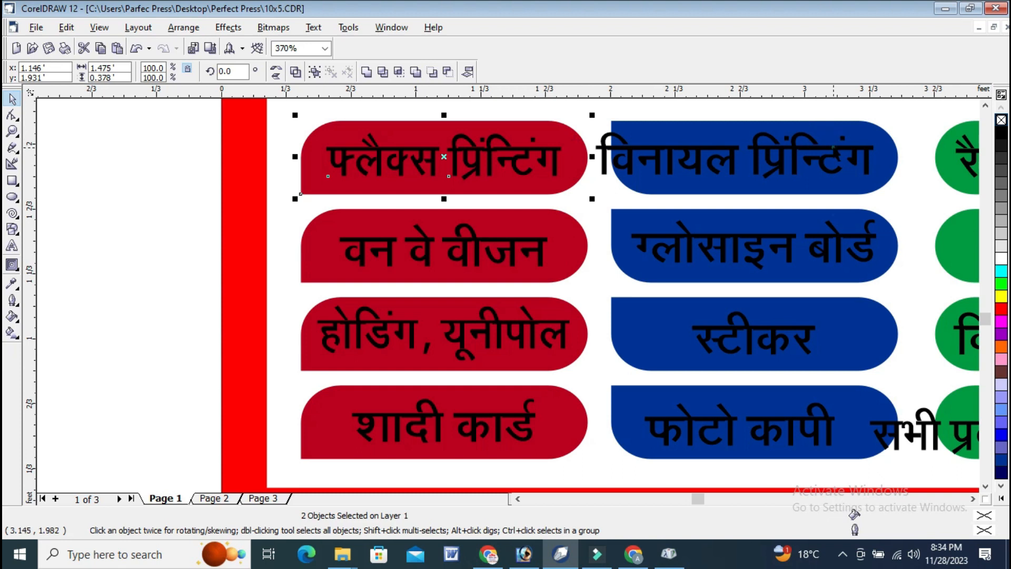
Narrow the विनायल प्रिंन्टिंग label to fit its blue box and centre it there.
left_click(833, 148)
left_click_drag(592, 157, 625, 157)
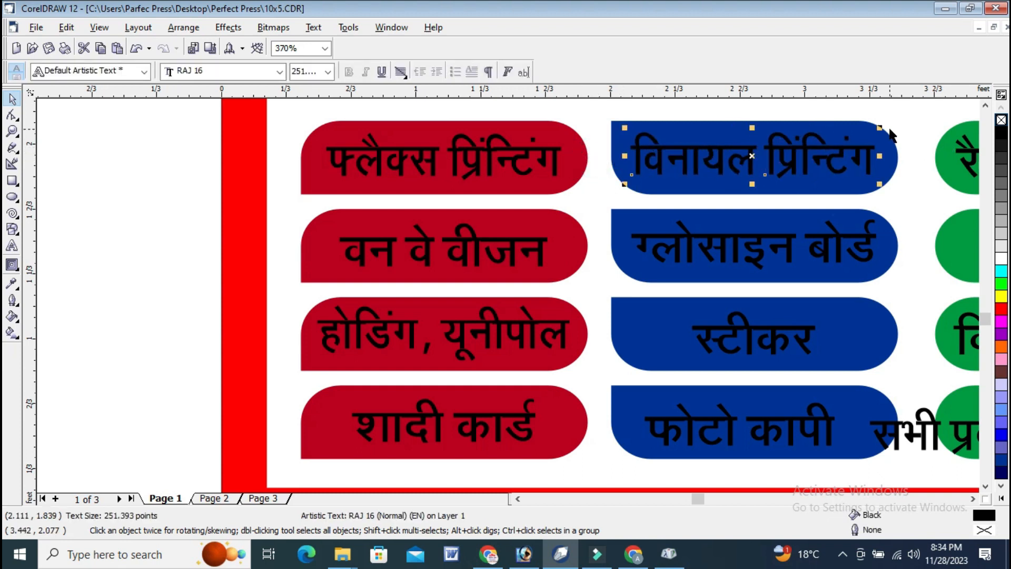
left_click(890, 135, "shift")
key("e")
key("c")
Centre the labels ग्लोसाइन बोर्ड, स्टीकर and फोटो कापी in their blue boxes.
left_click(842, 244)
left_click(888, 238, "shift")
left_click(814, 342)
left_click(856, 333, "shift")
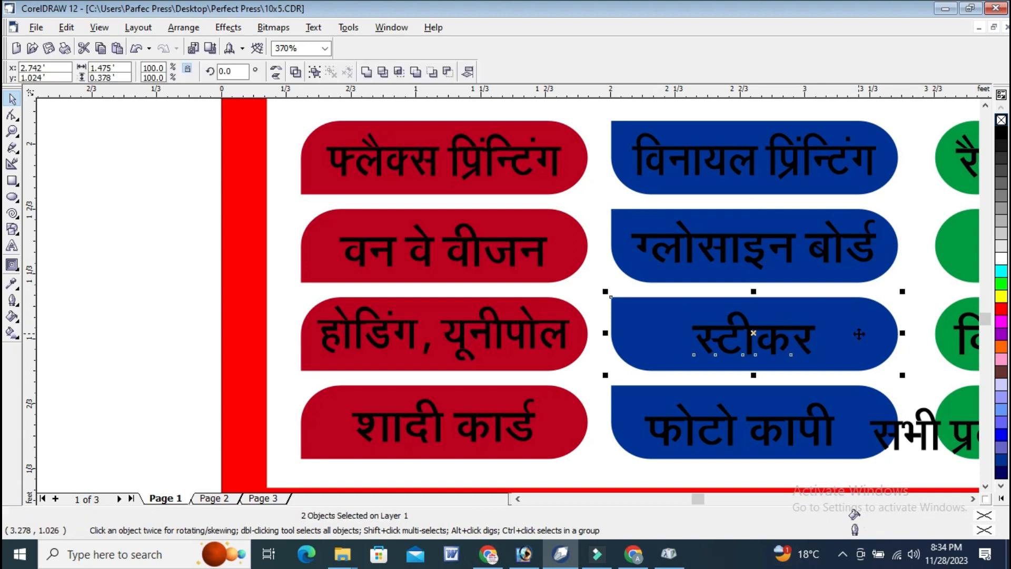
left_click(837, 436)
left_click(870, 418, "shift")
key("e")
key("c")
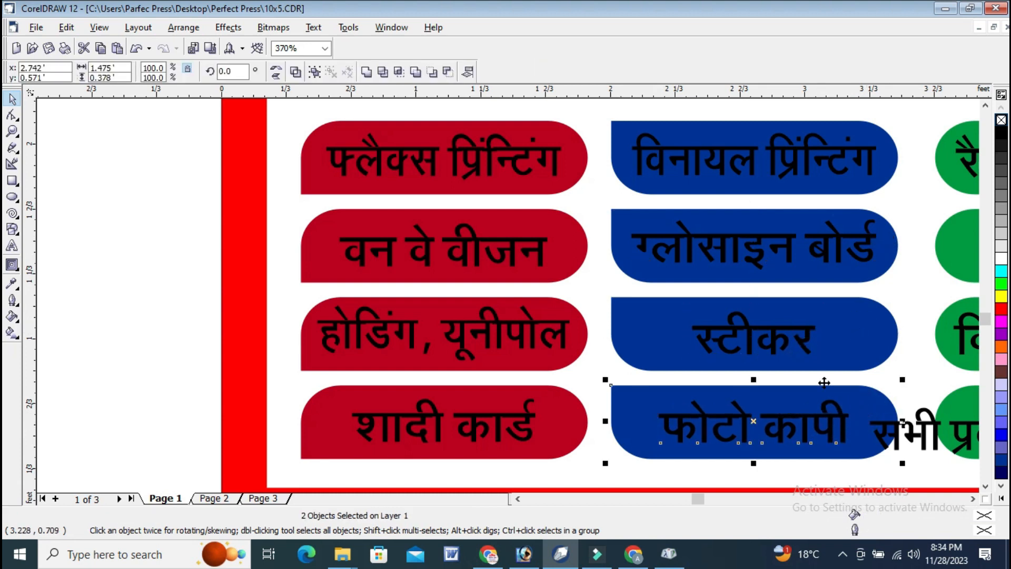
Narrow the सभी प्रकार के प्रिंटिंग label to fit the last green box and centre it there.
left_click(974, 499)
left_click(973, 499)
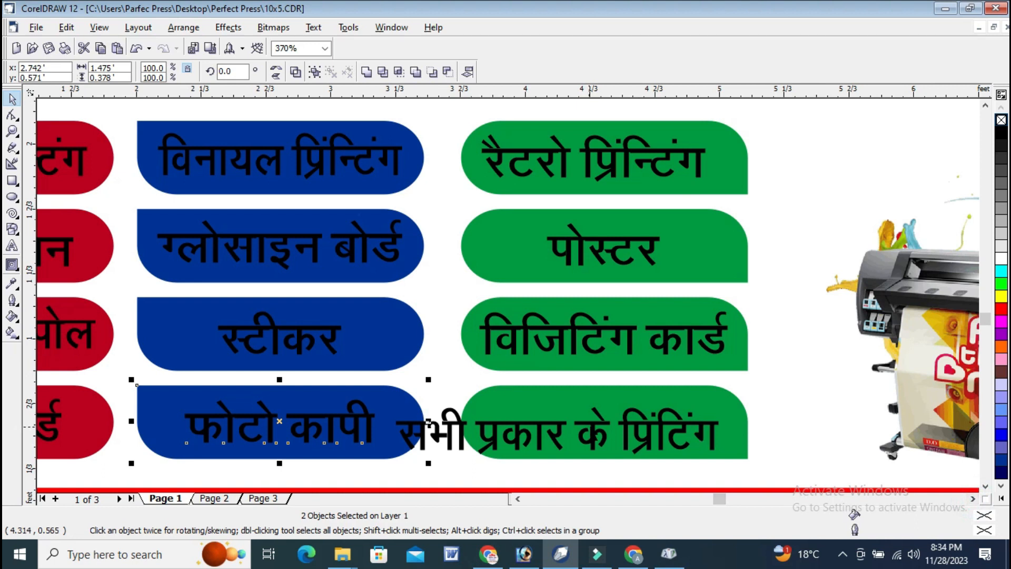
left_click(449, 427)
left_click_drag(391, 403, 439, 411)
left_click_drag(623, 437, 632, 432)
left_click_drag(447, 432, 485, 431)
left_click_drag(630, 427, 625, 421)
left_click(740, 404, "shift")
key("c")
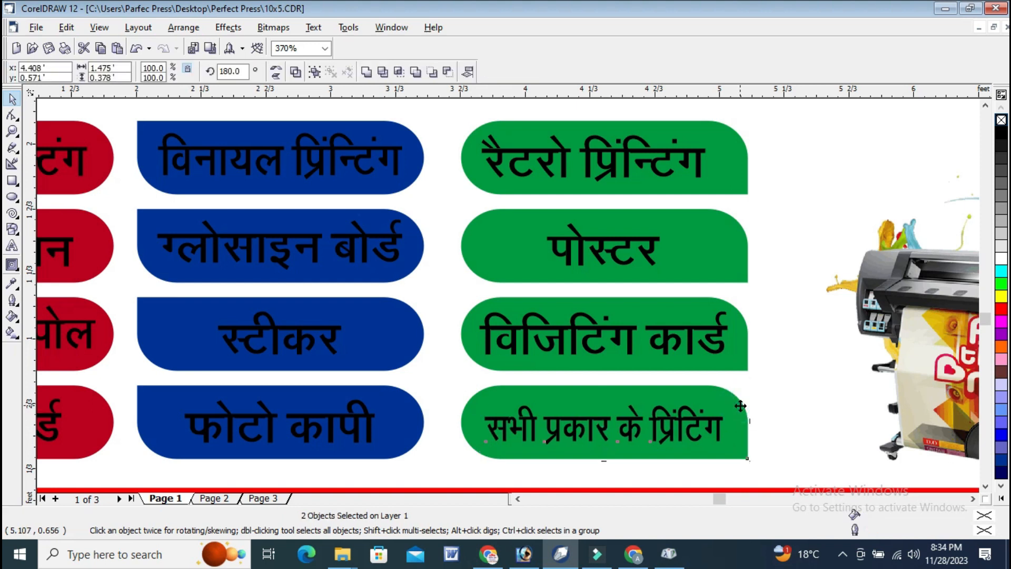
key("e")
Centre the विजिटिंग कार्ड label in its green box.
left_click(691, 345)
left_click(740, 333, "shift")
key("x")
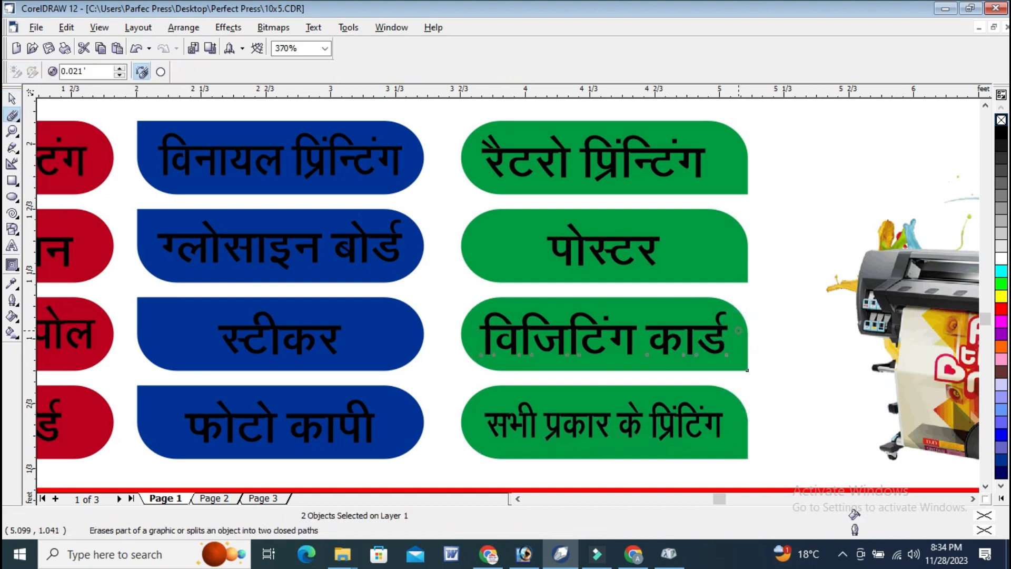
left_click(11, 98)
left_click(801, 306)
left_click(717, 336)
left_click(715, 306, "shift")
Centre the labels पोस्टर and रैटरो प्रिंन्टिंग in their green boxes.
left_click(645, 256)
left_click(711, 251, "shift")
left_click(746, 216)
left_click(625, 263)
left_click(697, 247, "shift")
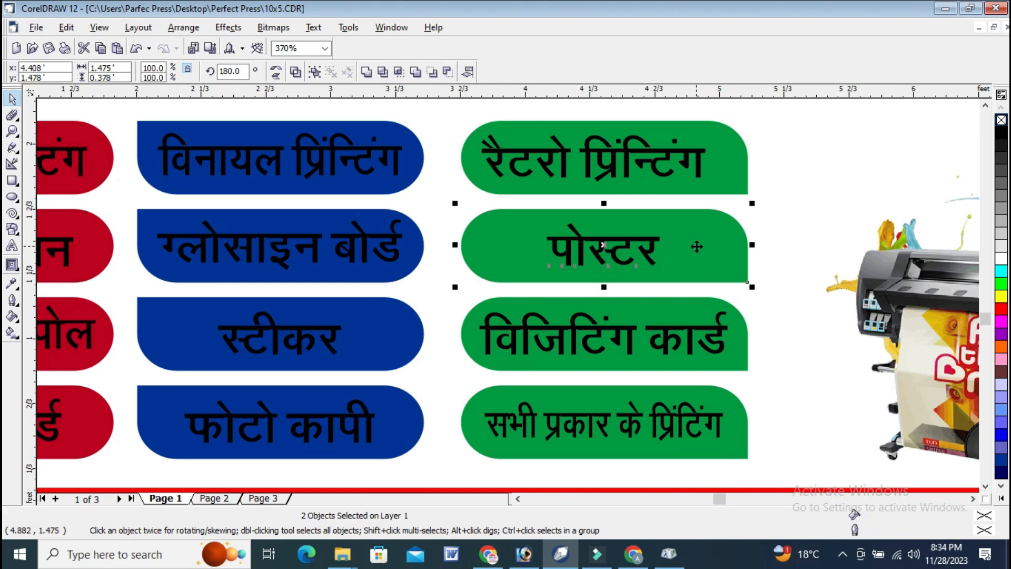
left_click(660, 164)
left_click(735, 148, "shift")
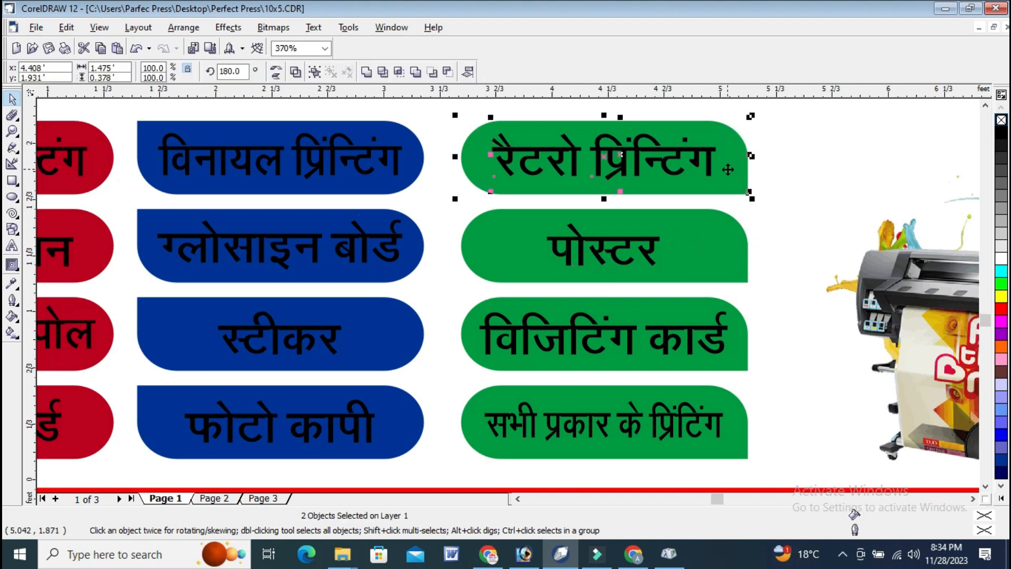
Fill the service labels in the green, blue and red columns with white.
scroll(727, 154, "down", 2)
left_click_drag(778, 411, 575, 179)
left_click(1001, 258)
left_click_drag(583, 453, 379, 174)
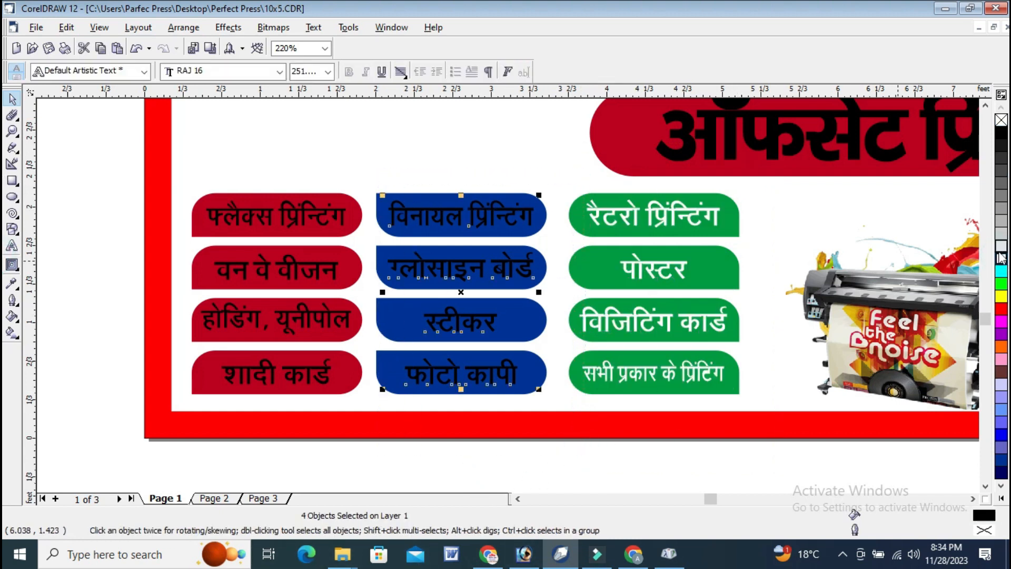
left_click(1001, 262)
left_click_drag(391, 456, 223, 204)
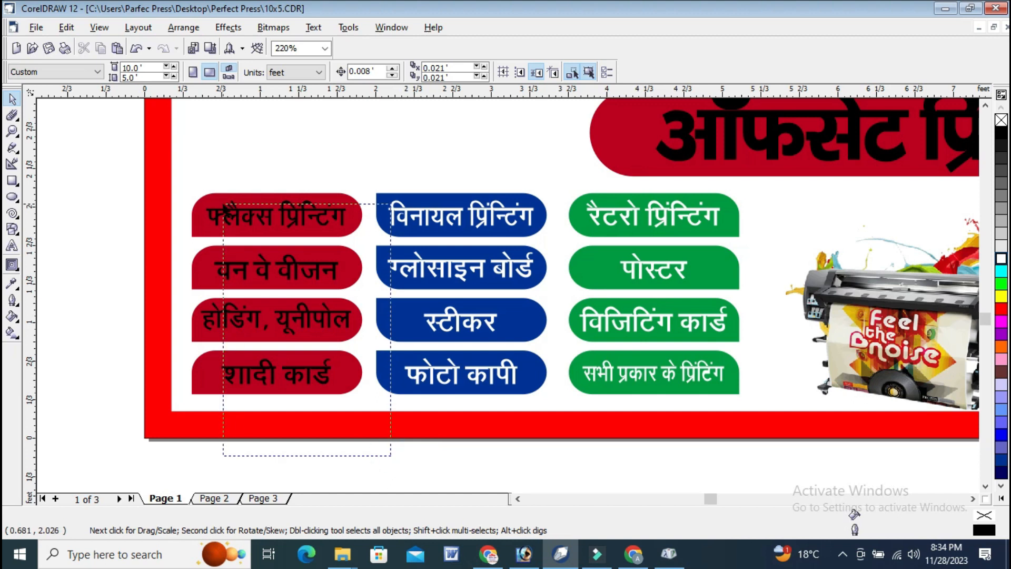
left_click_drag(404, 470, 191, 163)
left_click(1001, 258)
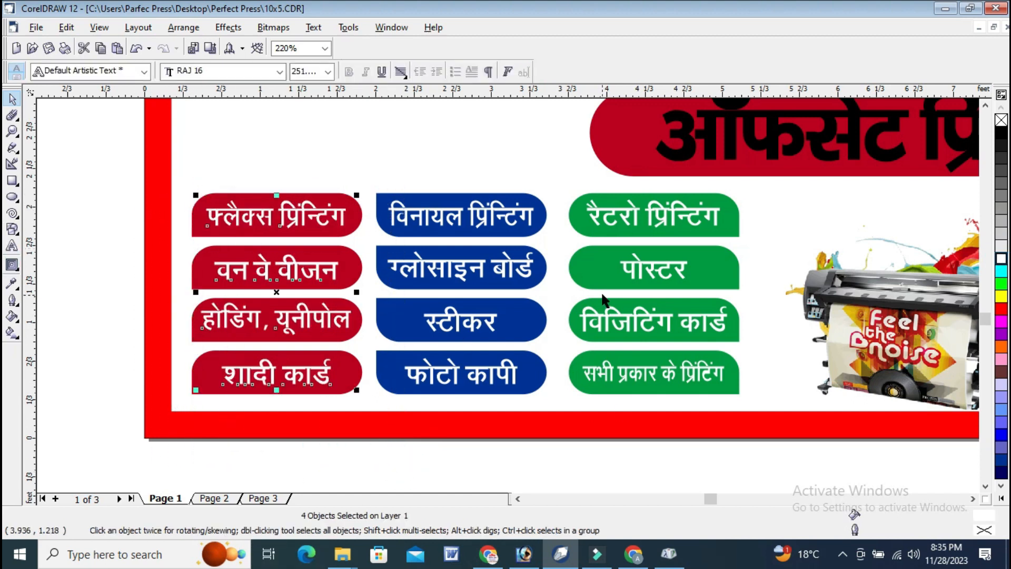
Widen the whole block of service boxes and labels to about 5.03 ft.
scroll(602, 297, "down", 2)
left_click(548, 415)
left_click(984, 108)
left_click_drag(679, 419, 337, 261)
left_click_drag(671, 330, 686, 330)
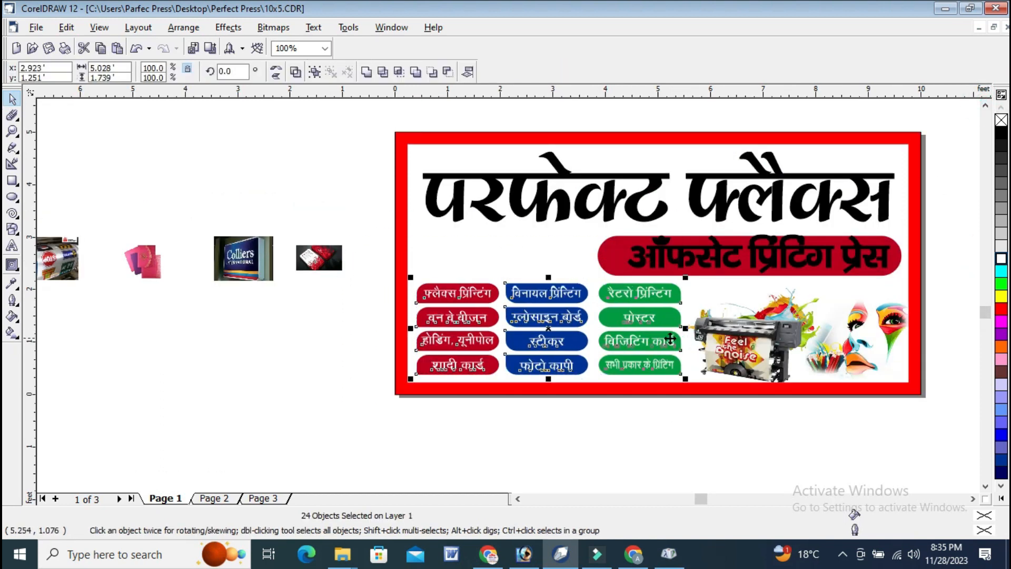
left_click(504, 444)
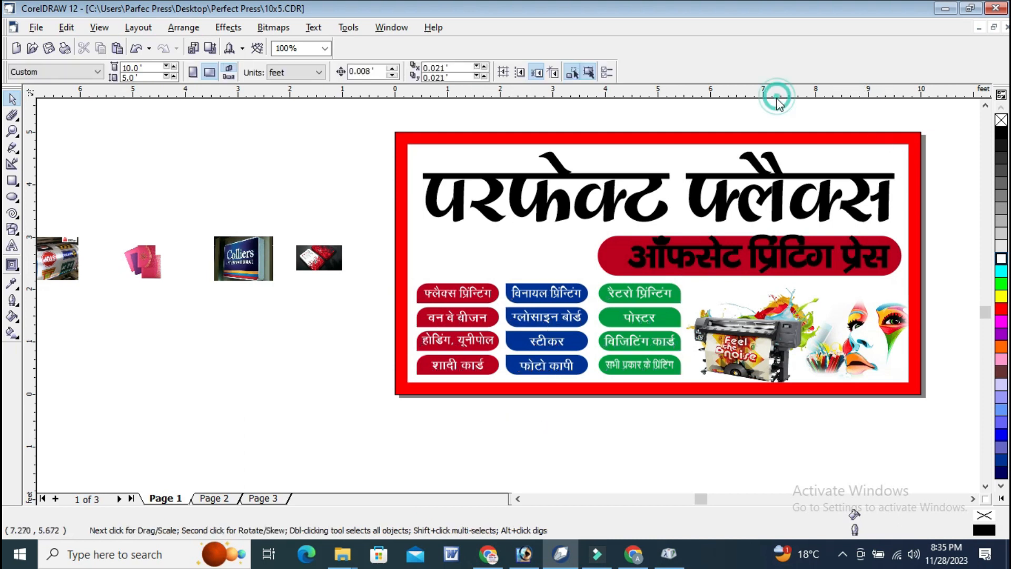
Bring the signboard and business card photos onto the banner and the printing and wedding card photos close beside it.
left_click(320, 343)
left_click_drag(235, 264, 573, 249)
left_click_drag(71, 245, 351, 228)
left_click_drag(319, 261, 421, 273)
left_click_drag(142, 260, 358, 268)
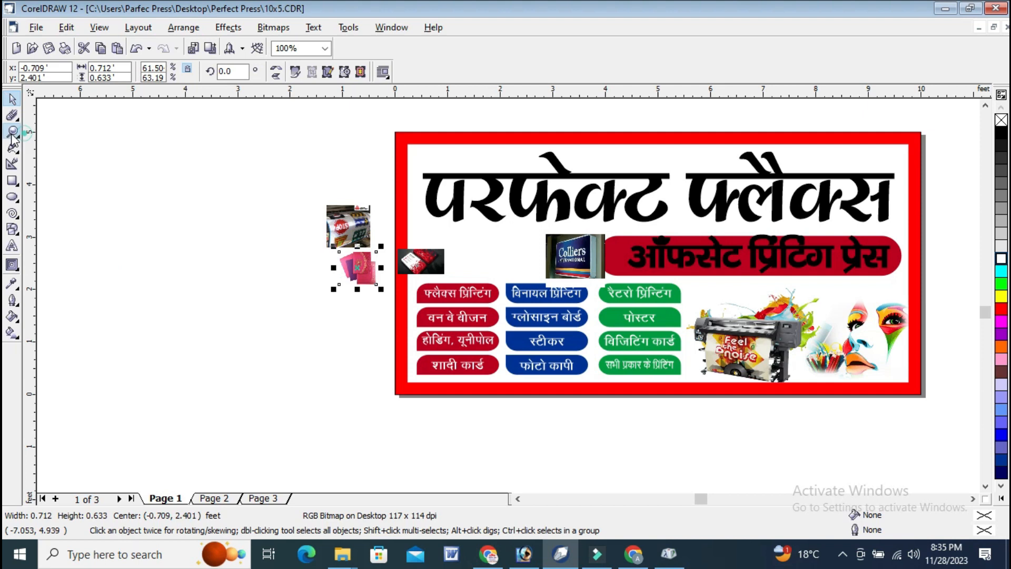
Draw a square about 0.73 ft wide below the start of the main heading and move the business card photo clear of it.
left_click(12, 132)
left_click_drag(350, 190, 632, 292)
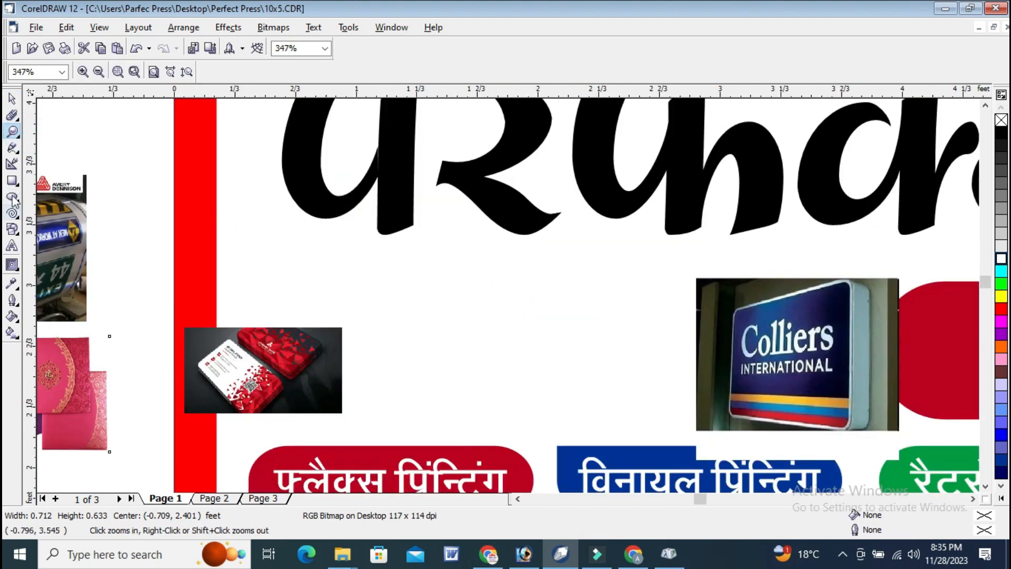
left_click(12, 181)
mouse_move(253, 254)
left_mouse_down()
mouse_move(390, 367)
mouse_move(387, 388)
left_mouse_up()
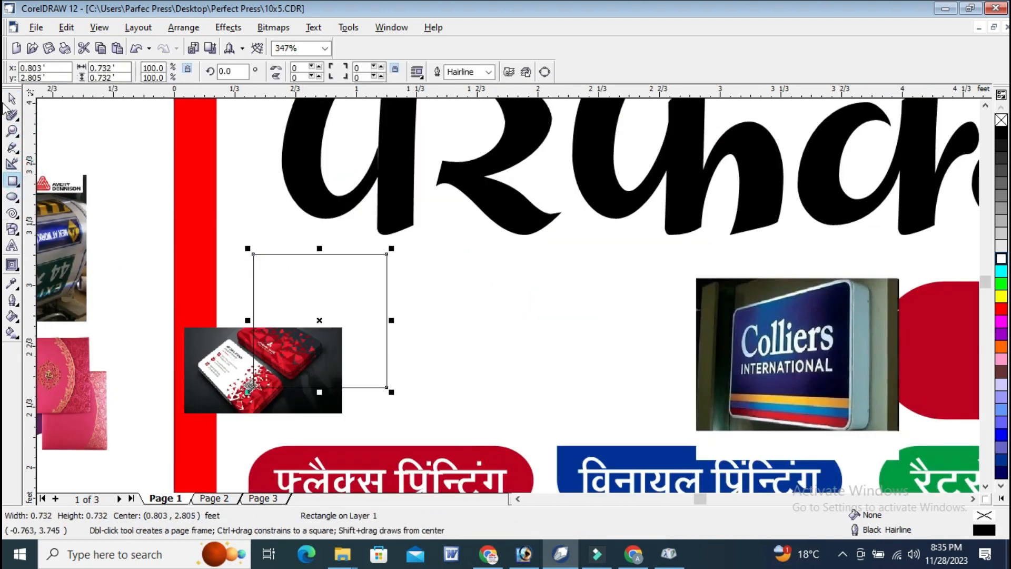
left_click(12, 98)
left_click_drag(224, 375, 132, 185)
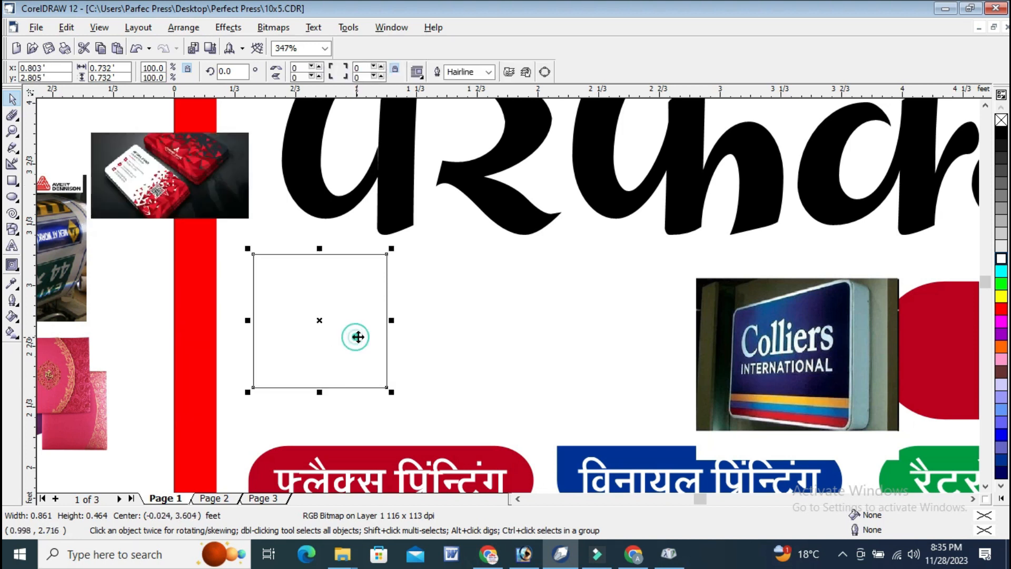
Rotate the square to 315° to form a diamond below the heading and round its corners to 27.
left_click(359, 320)
left_click_drag(394, 252, 404, 319)
left_click(343, 296)
left_click_drag(343, 295, 349, 318)
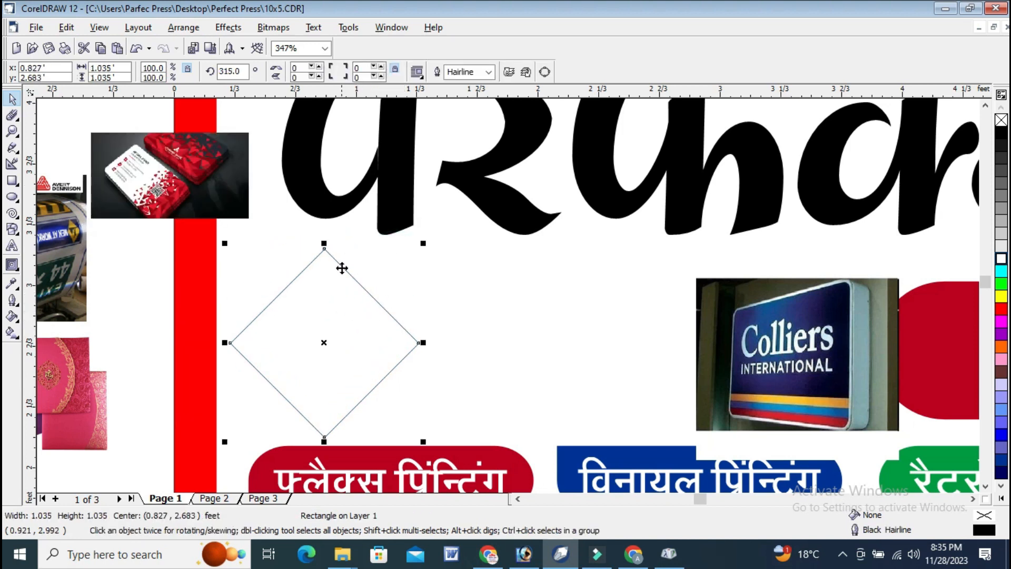
left_click(13, 116)
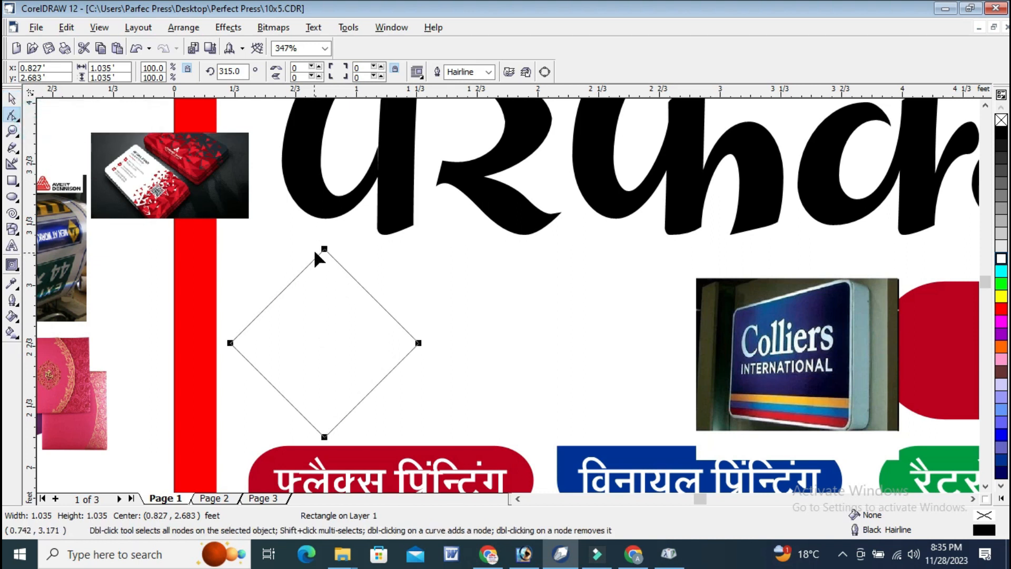
left_click_drag(325, 250, 329, 264)
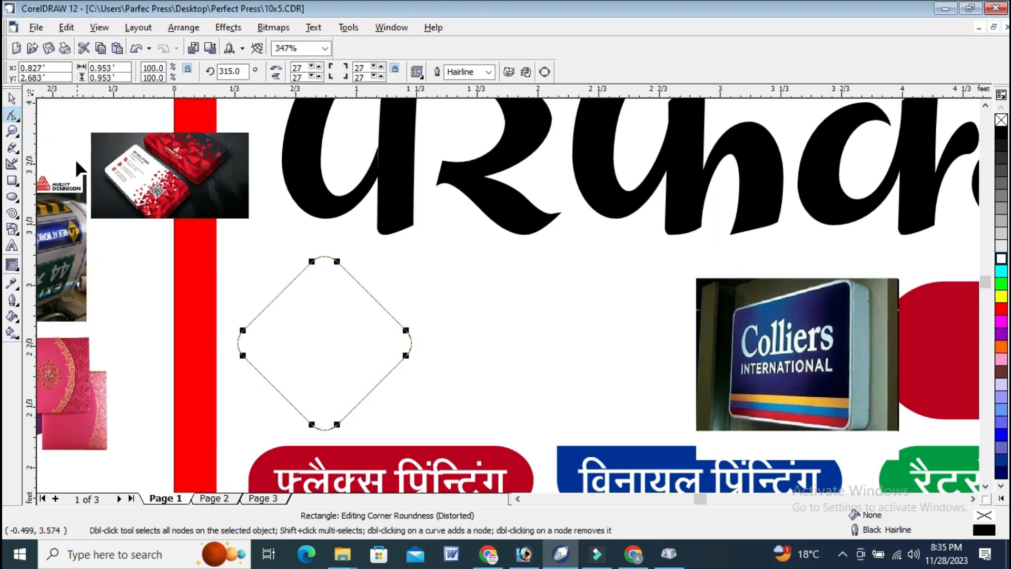
Duplicate the rounded diamond horizontally at about 1 ft intervals to form a row above the service boxes.
key("space")
left_click_drag(327, 334, 511, 346)
scroll(465, 322, "down", 2)
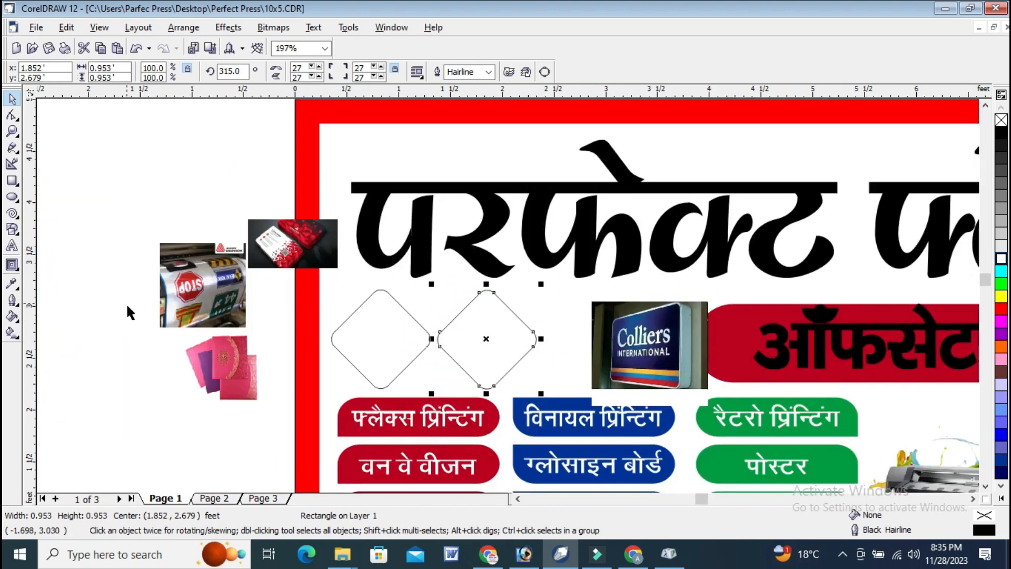
key("ctrl+r")
key("ctrl+r")
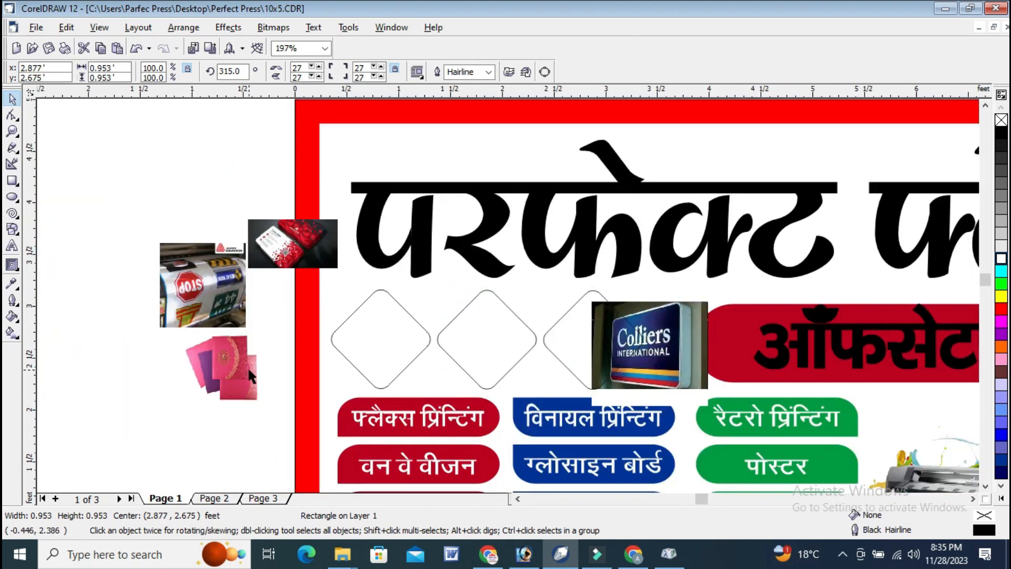
Shrink the row of four rounded diamonds to about 3.67 ft wide overall.
left_click(572, 331, "shift")
left_click(500, 331, "shift")
left_click(409, 327, "shift")
left_click_drag(753, 287, 716, 291)
scroll(480, 303, "down", 1)
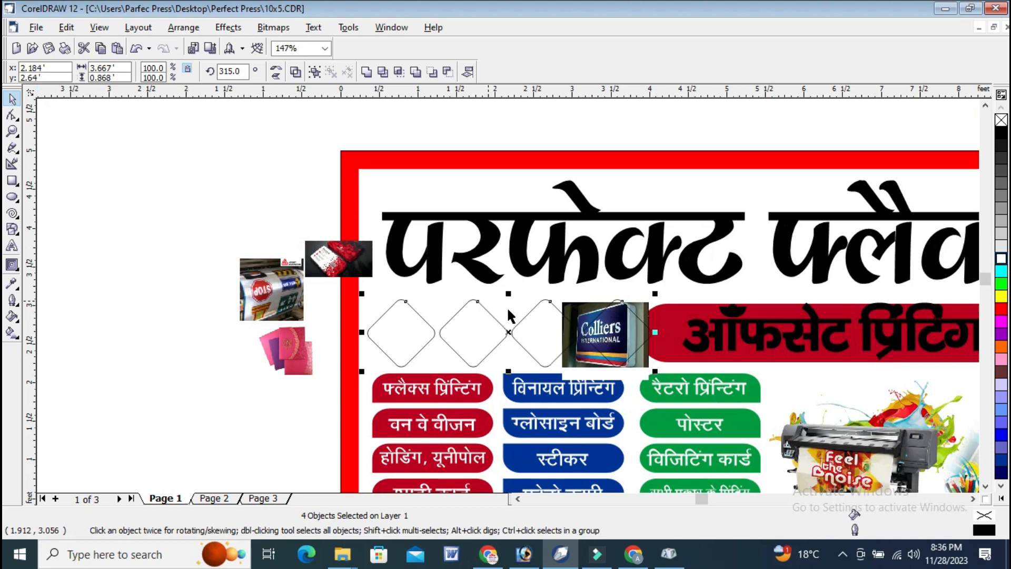
Move the signboard photo off the banner to just below the wedding card photo.
left_click(645, 299)
left_click_drag(643, 301, 329, 347)
left_click_drag(293, 376, 294, 376)
scroll(377, 295, "down", 1)
left_click(899, 276)
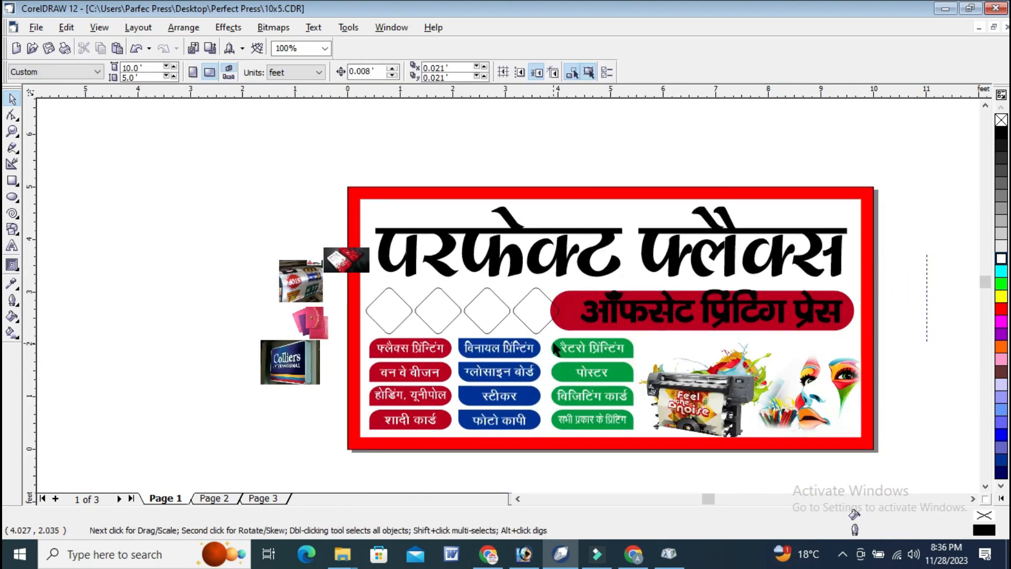
Narrow the red subheading bar and its text to about 5.42 ft wide so they clear the fourth diamond.
left_click(552, 316)
left_click(549, 312)
left_click(702, 309)
left_click_drag(545, 310, 564, 310)
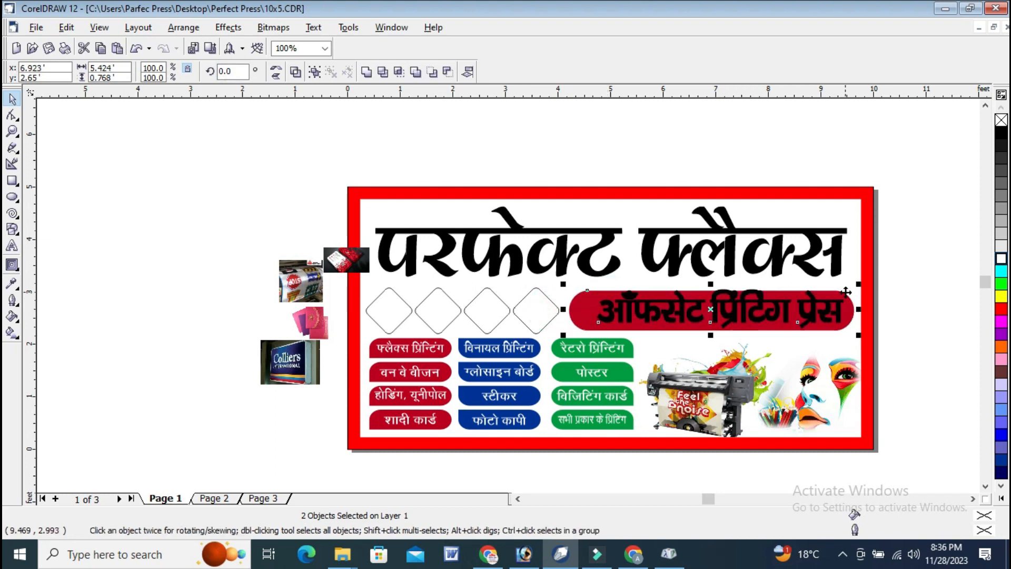
left_click(921, 238)
PowerClip the printing machine photo into the first diamond.
left_click(12, 132)
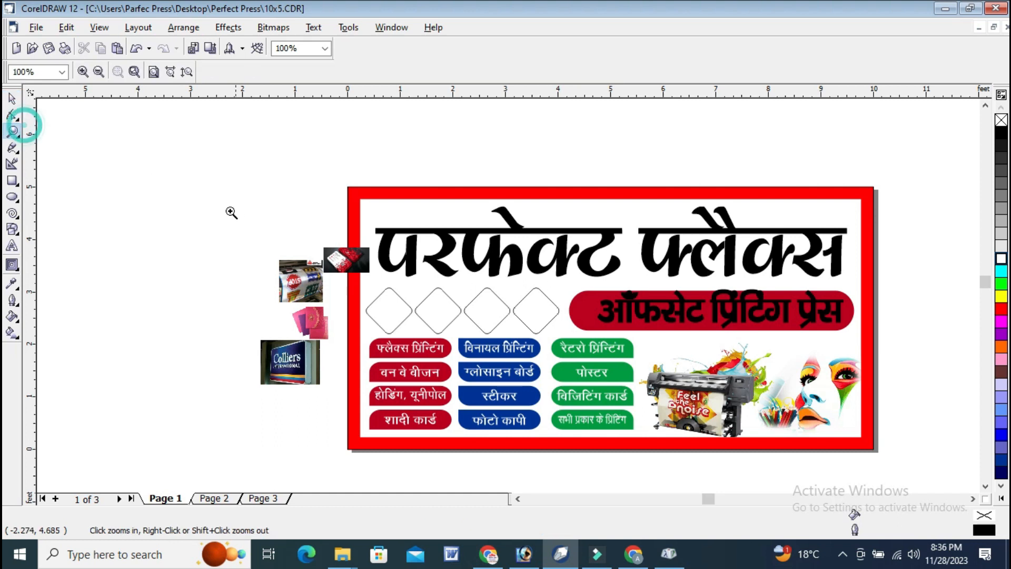
left_click_drag(619, 372, 620, 366)
key("space")
left_click(224, 214)
left_click(245, 28)
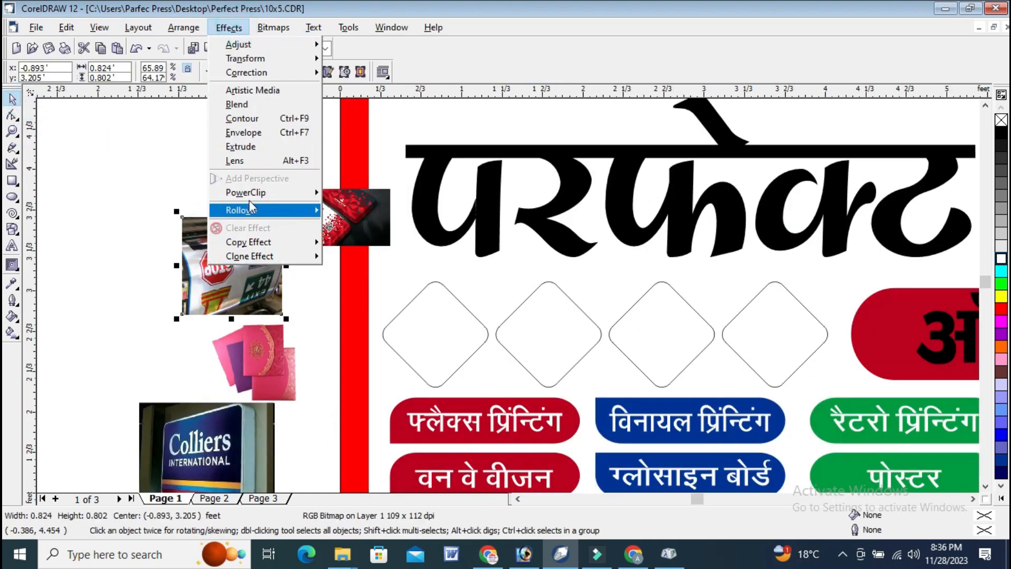
mouse_move(249, 192)
left_click(435, 335)
PowerClip the business card photo into the second diamond.
left_click(360, 203)
left_click(229, 28)
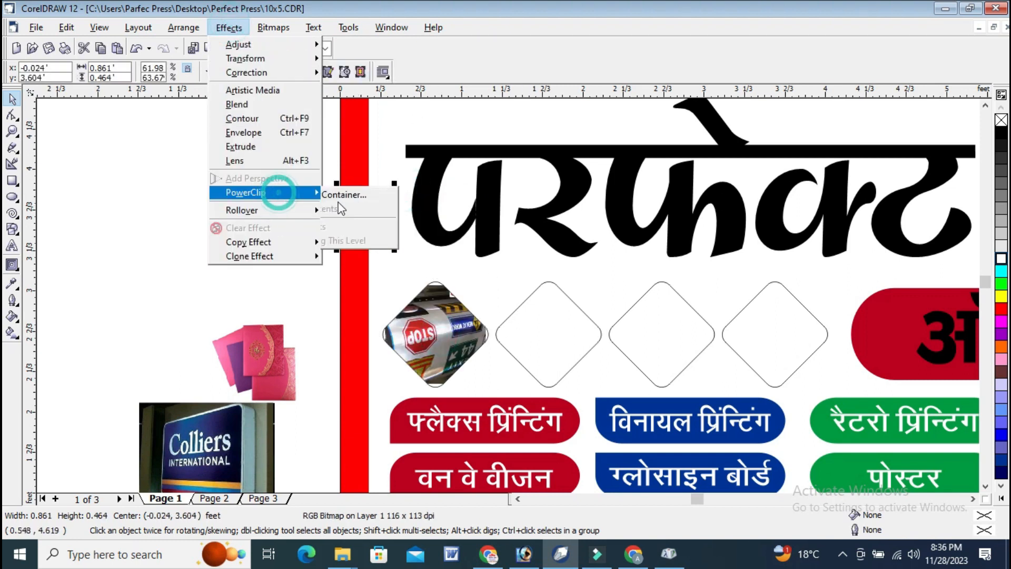
left_click(348, 192)
left_click(542, 343)
PowerClip the signboard photo into the third diamond.
key("Tab")
left_click(235, 27)
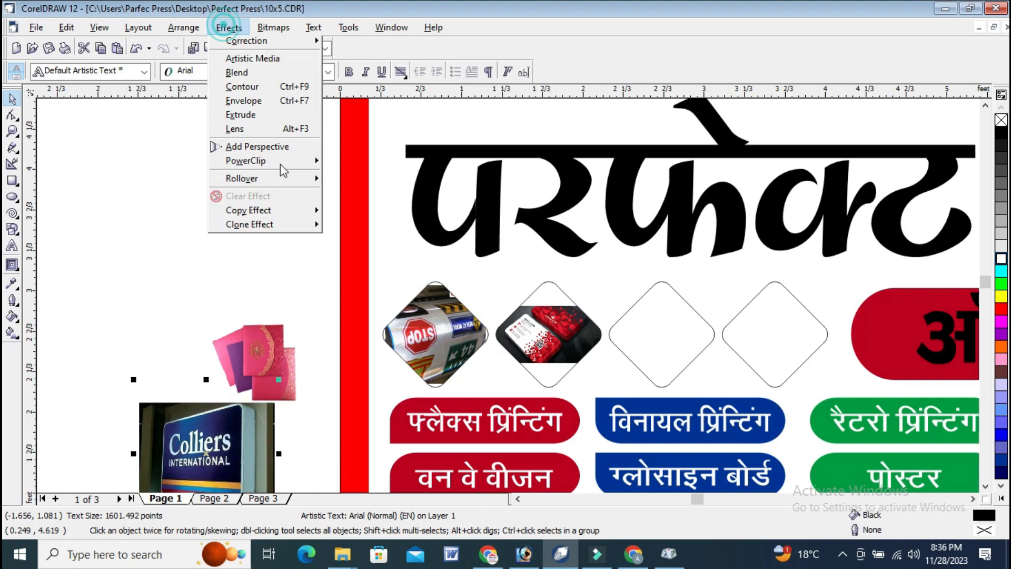
mouse_move(263, 192)
left_click(385, 195)
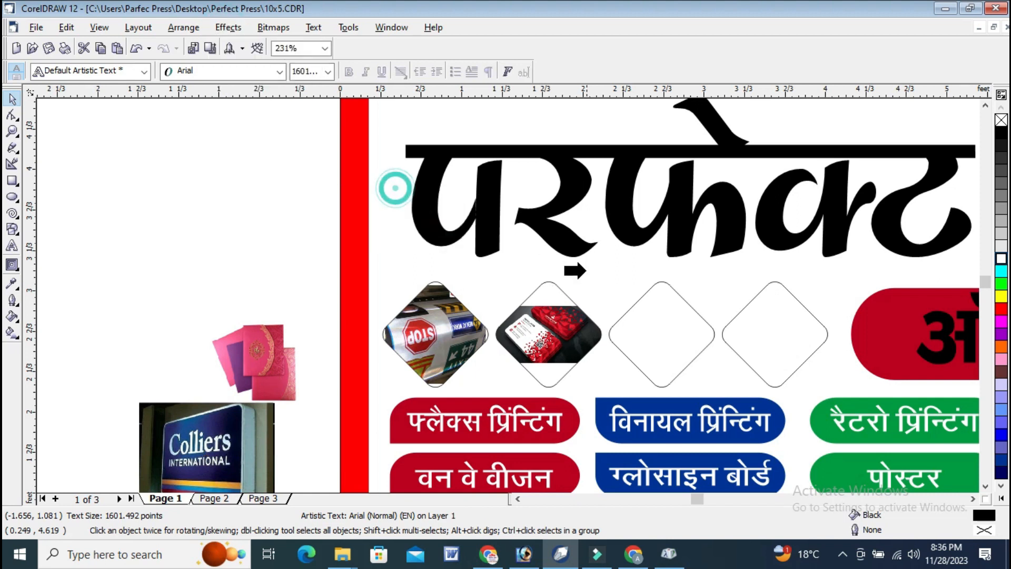
left_click(632, 311)
PowerClip the wedding card photo into the fourth diamond.
left_click(258, 369)
left_click(228, 27)
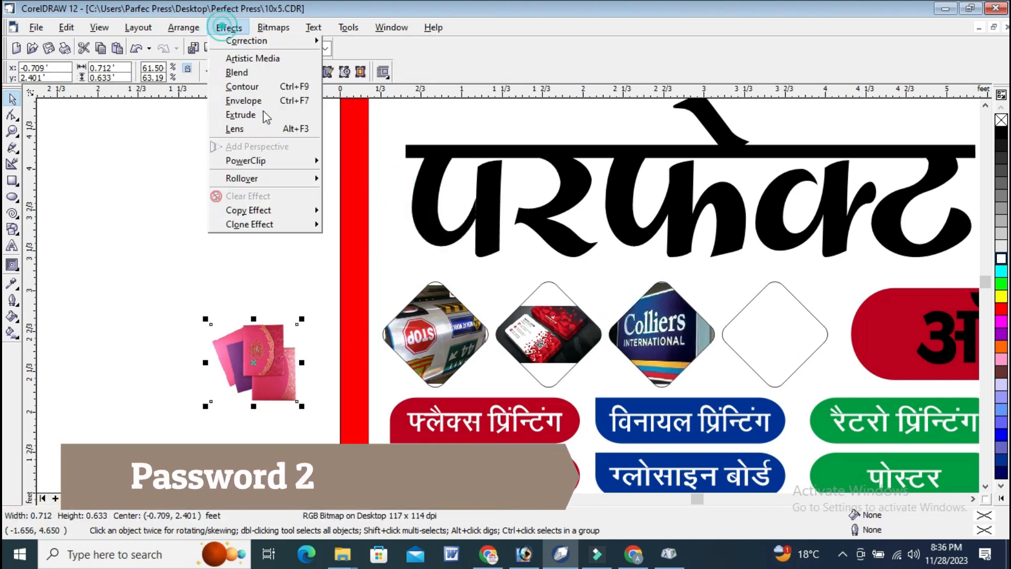
mouse_move(268, 198)
left_click(385, 195)
left_click(767, 331)
Edit the fourth diamond's contents and shift the wedding card photo slightly up and left within the frame.
right_click(800, 348)
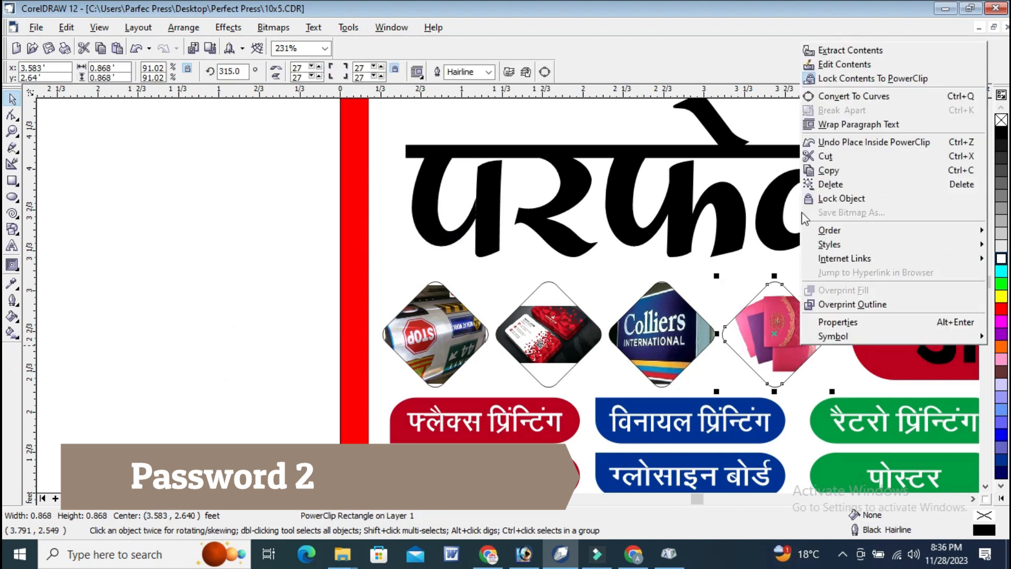
left_click(830, 68)
left_click(14, 130)
left_click_drag(601, 258, 891, 408)
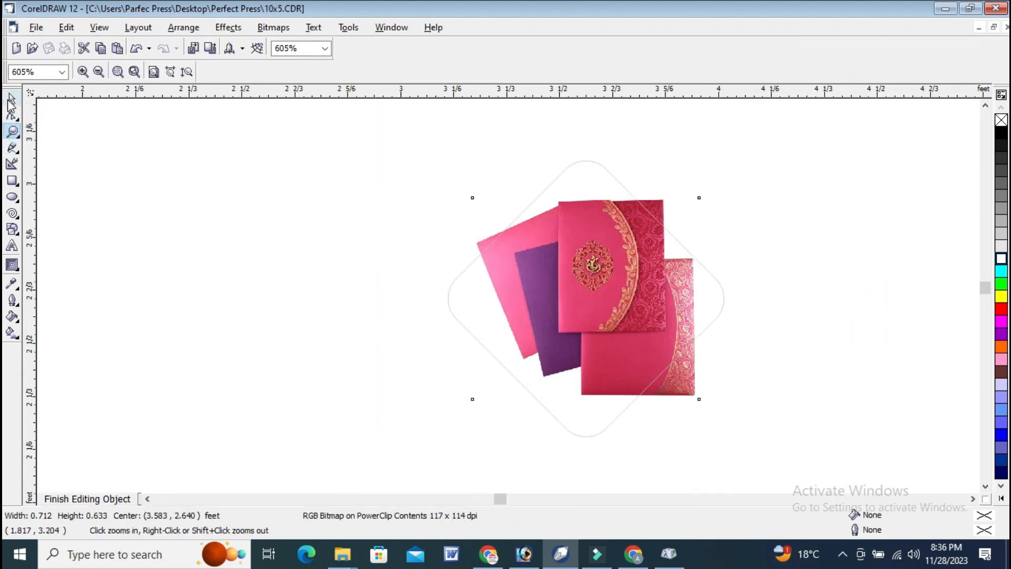
left_click(12, 99)
left_click_drag(671, 314, 666, 309)
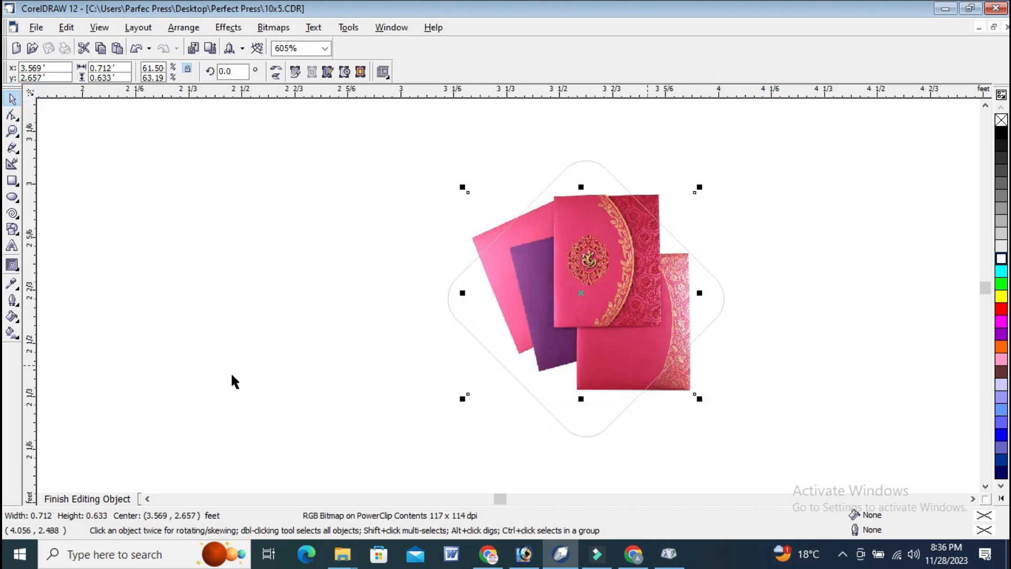
left_click(96, 499)
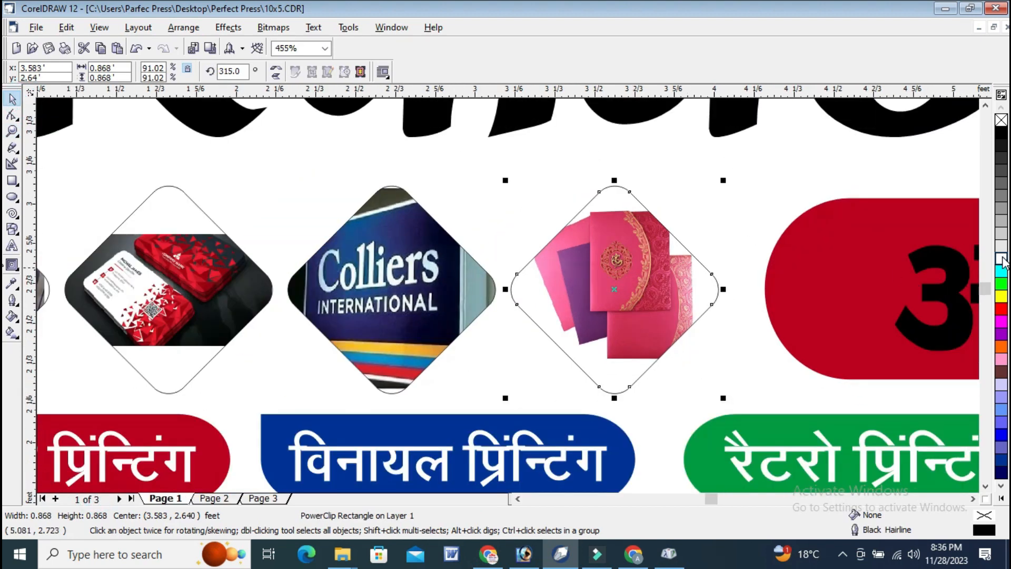
Edit the third diamond's contents, shrinking and repositioning the signboard photo so more of the sign fits inside the frame.
right_click(419, 235)
left_click(464, 259)
left_click_drag(530, 147, 494, 183)
left_click_drag(456, 245, 458, 242)
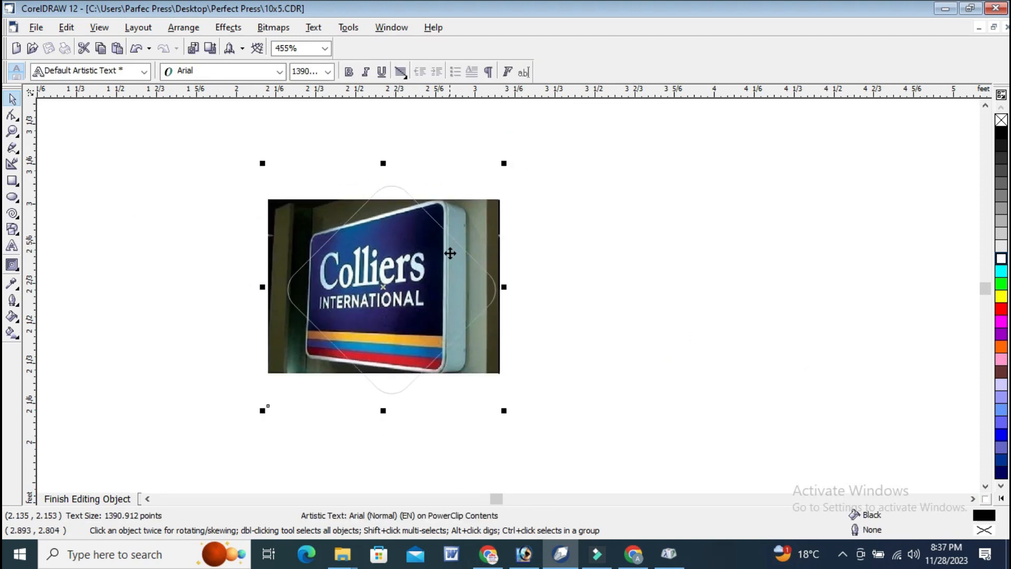
left_click(147, 499)
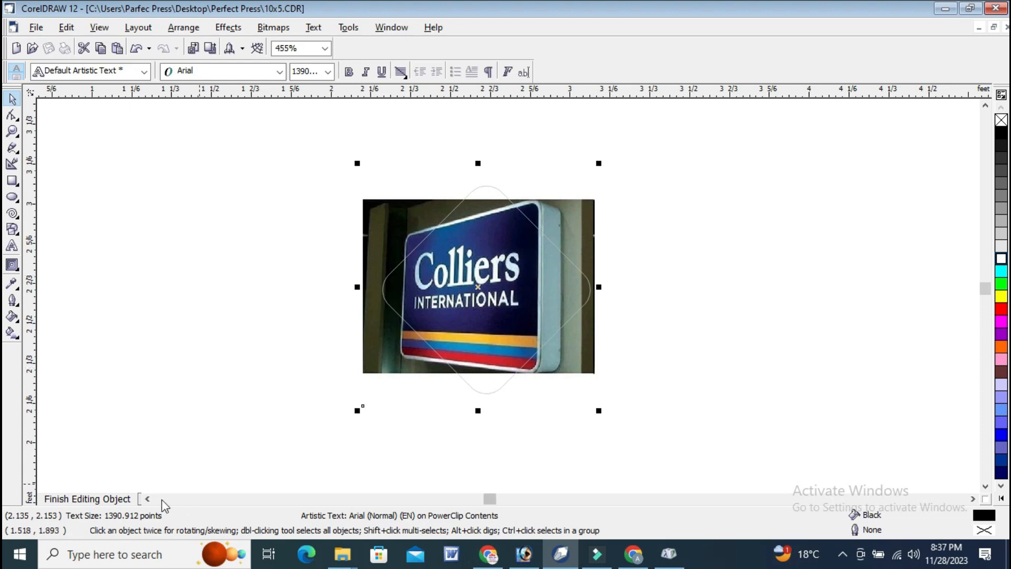
left_click(119, 499)
Edit the second diamond's contents and enlarge the business card photo so it fills more of the frame.
scroll(741, 222, "down", 1)
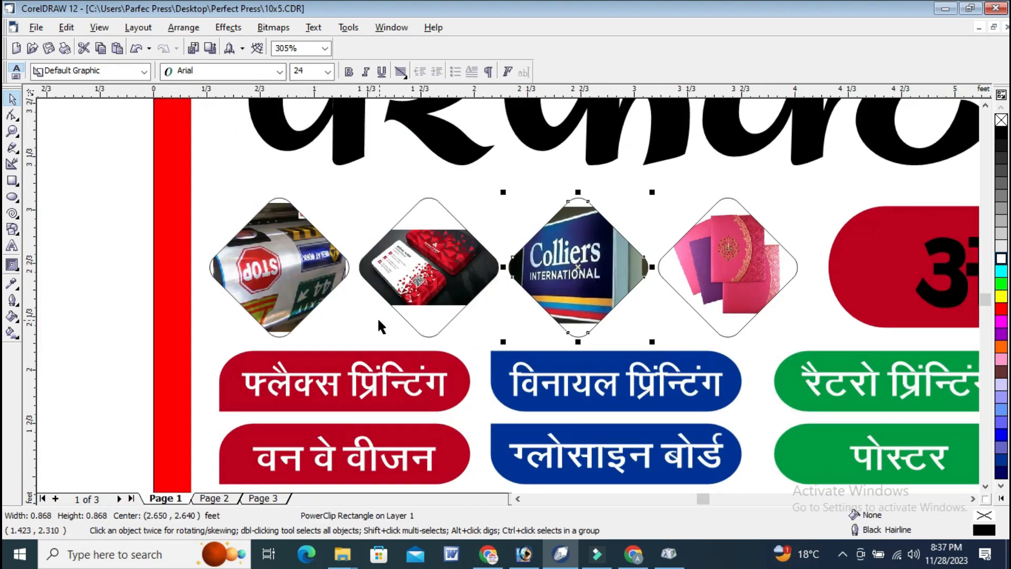
left_click(429, 240)
right_click(431, 235)
left_click(464, 258)
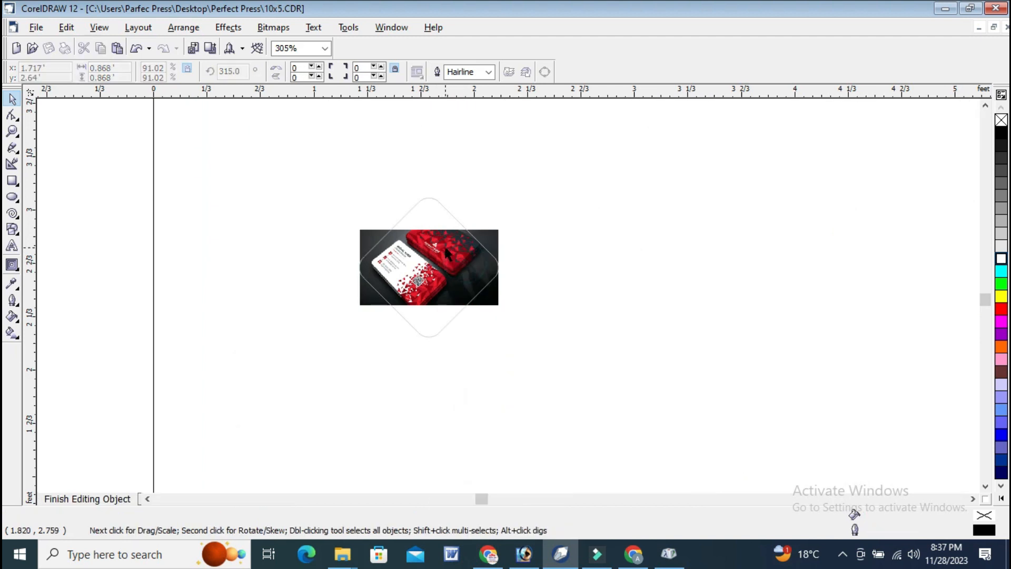
left_click_drag(431, 227, 434, 250)
left_click(86, 499)
Apply a navy fill and navy outline to all four photo diamonds.
scroll(188, 183, "down", 1)
left_click_drag(150, 173, 816, 342)
left_click(1002, 258)
right_click(1003, 468)
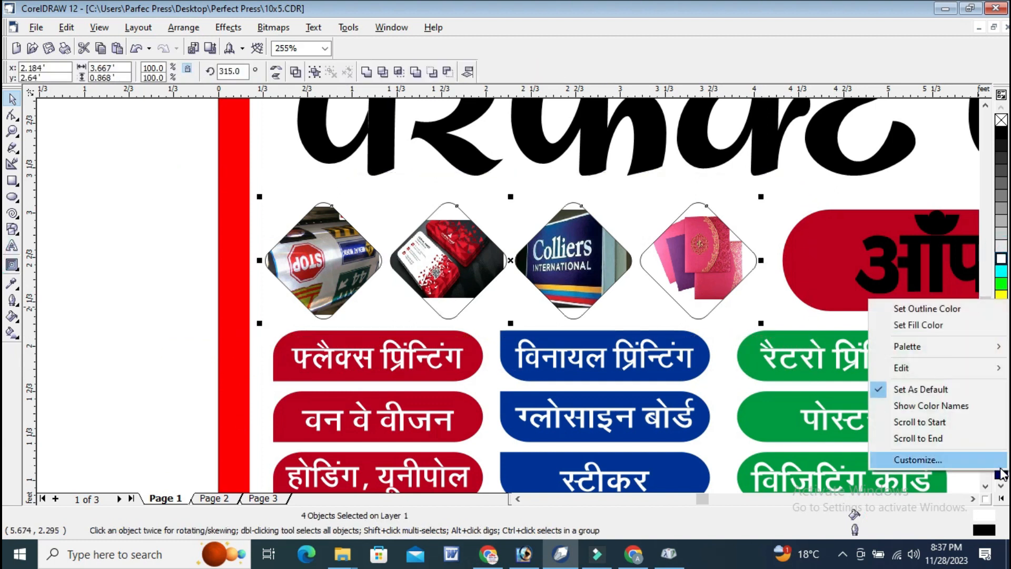
left_click(1004, 468)
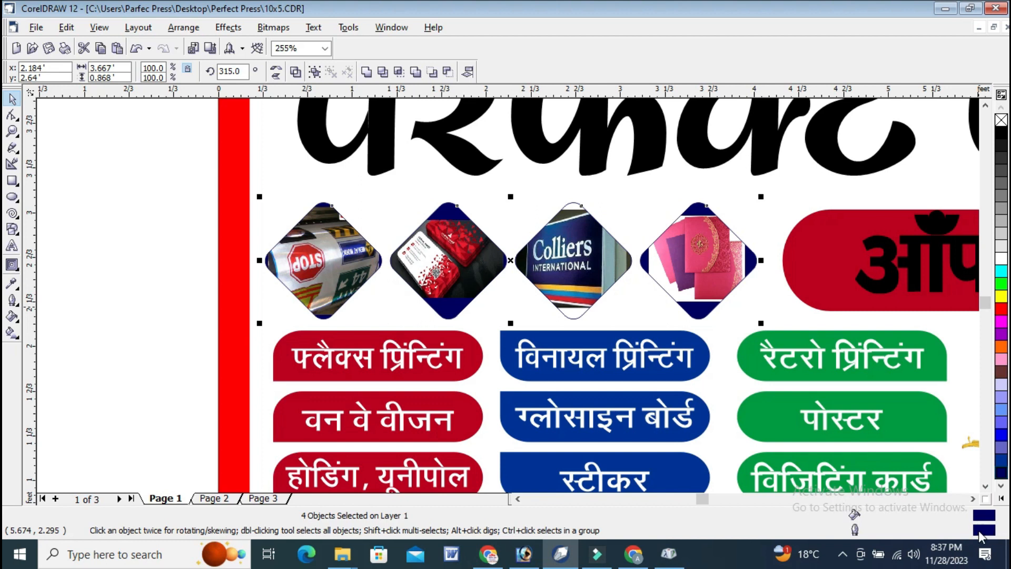
Thicken the outlines of the four photo diamonds, with rounded corners, round line caps and scaling with the image.
double_click(984, 529)
left_click(420, 199)
left_click(406, 293)
left_click(451, 323)
left_click(389, 322)
left_click(451, 368)
left_click(493, 388)
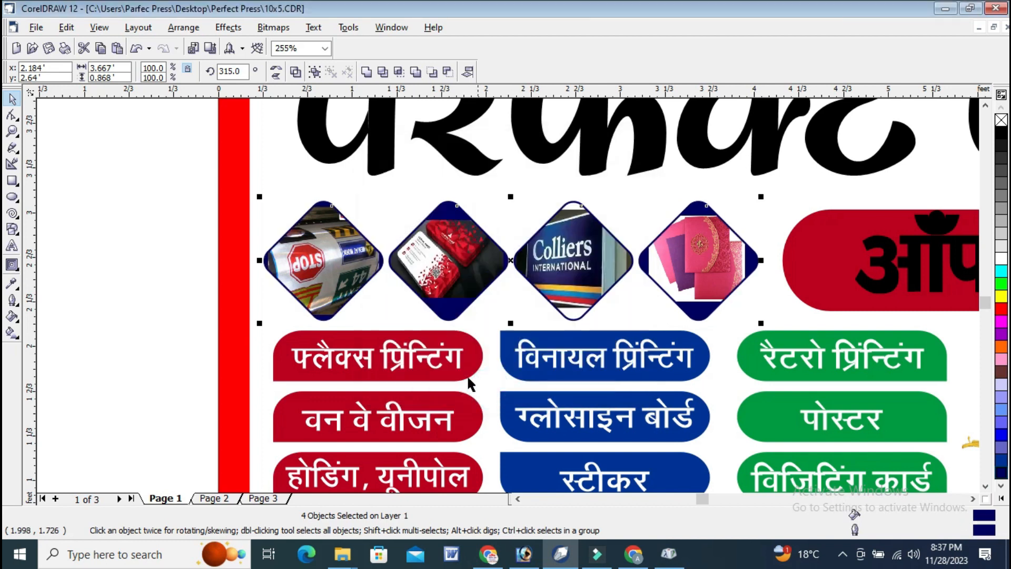
Fill the four photo diamonds with white and change their outlines to red.
left_click(1000, 258)
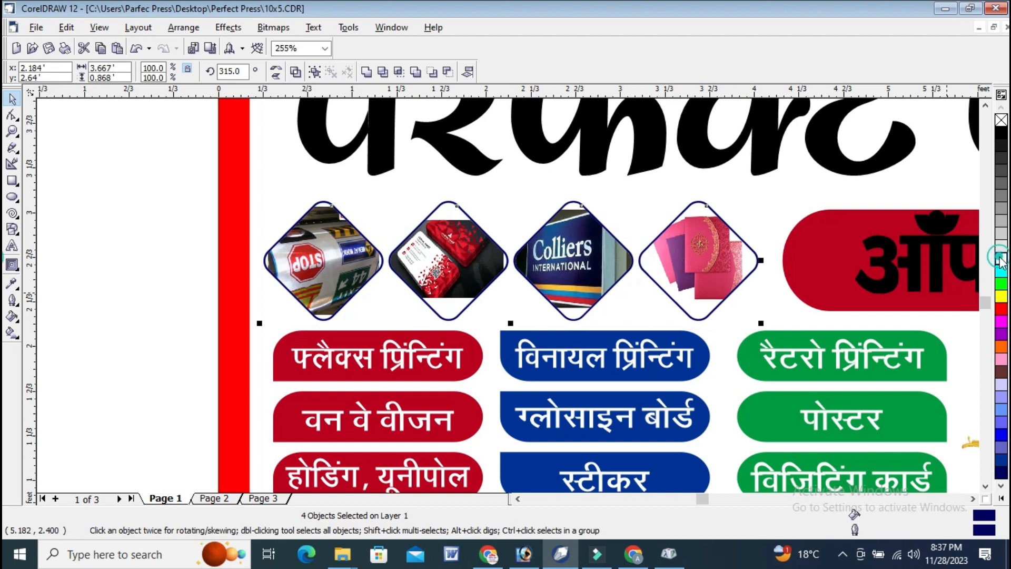
left_click(139, 188)
left_click_drag(158, 184, 798, 348)
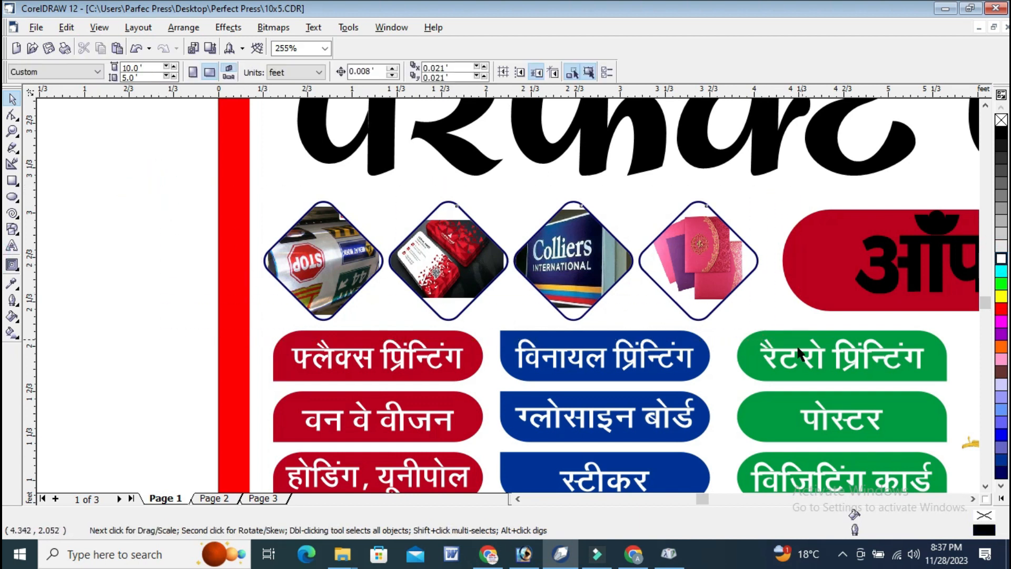
right_click(1001, 309)
scroll(318, 250, "down", 3)
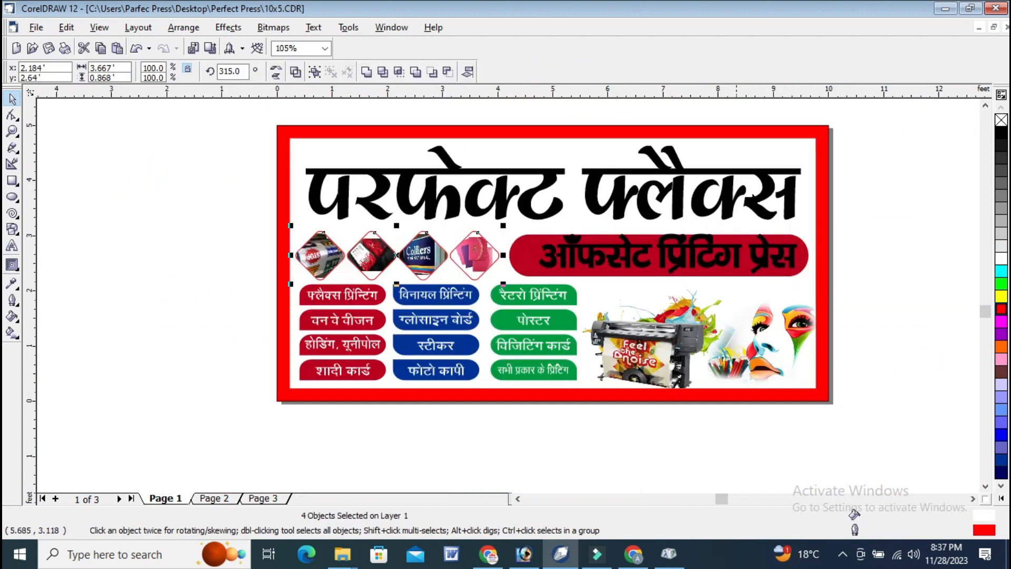
left_click(856, 132)
Shrink the subheading text slightly, place it within the red bar and colour it yellow.
left_click(12, 131)
left_click_drag(264, 111, 867, 408)
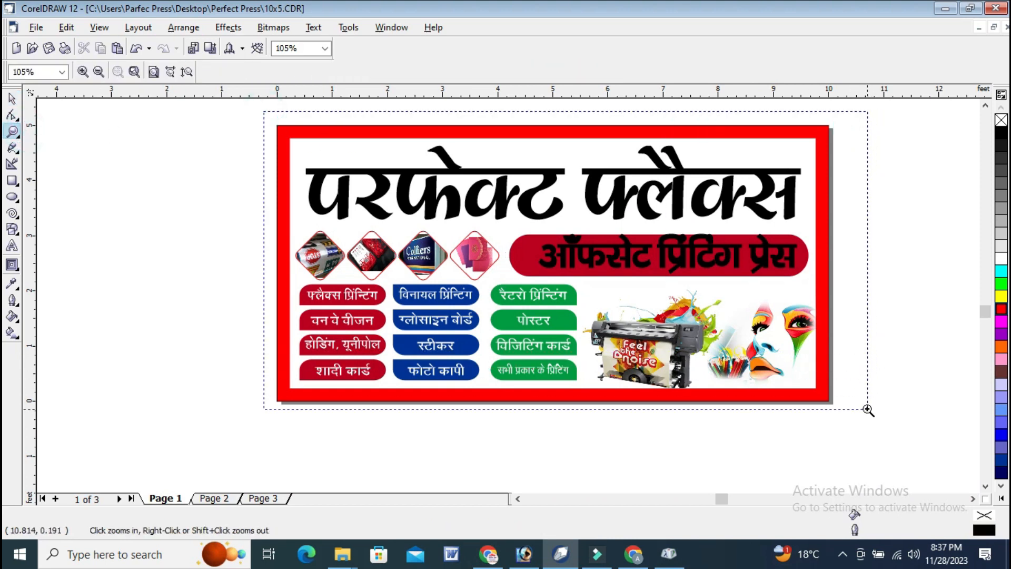
key("space")
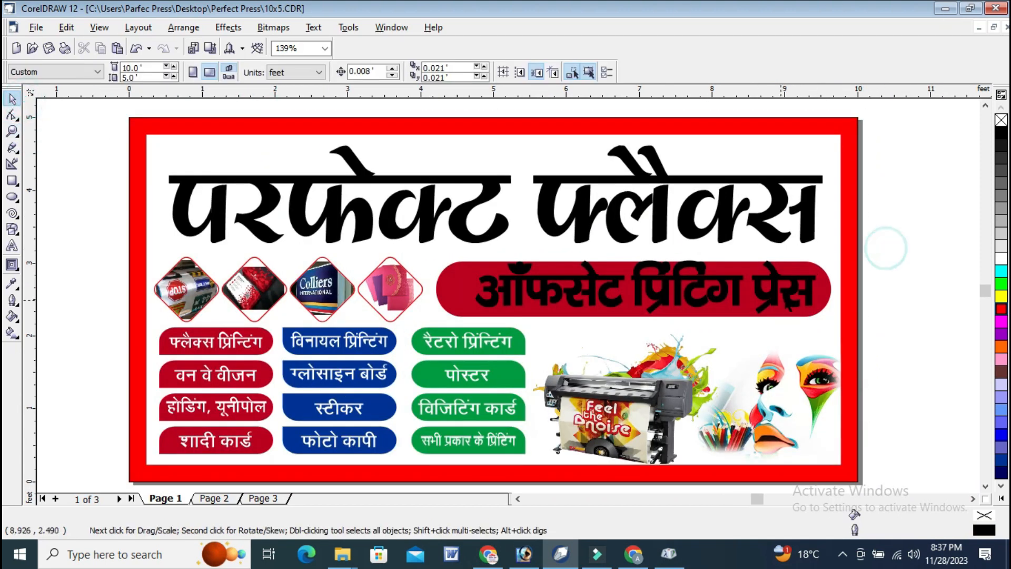
left_click(793, 290)
left_click_drag(821, 257, 811, 261)
left_click_drag(725, 293, 731, 295)
left_click_drag(816, 290, 807, 291)
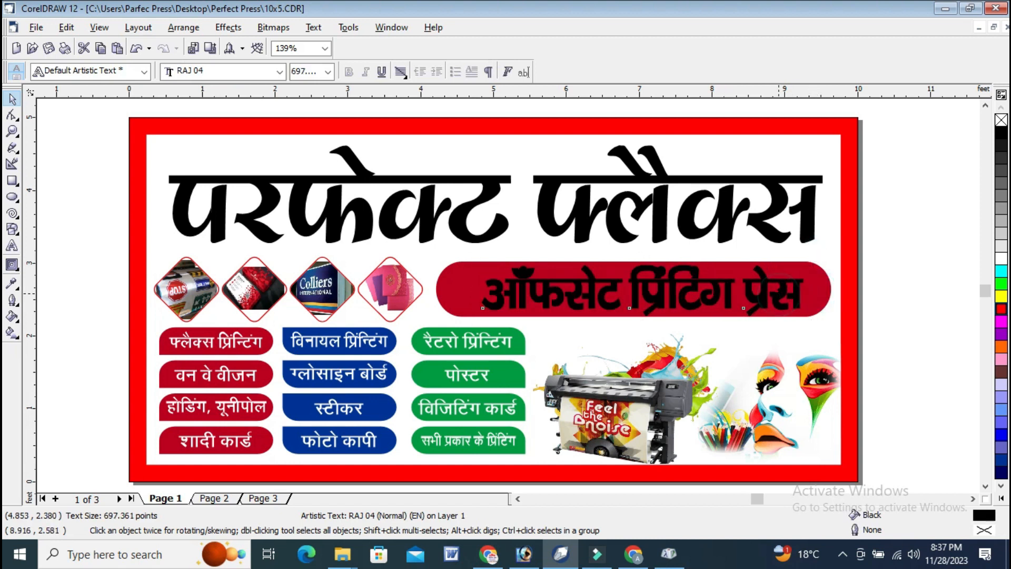
left_click(1002, 298)
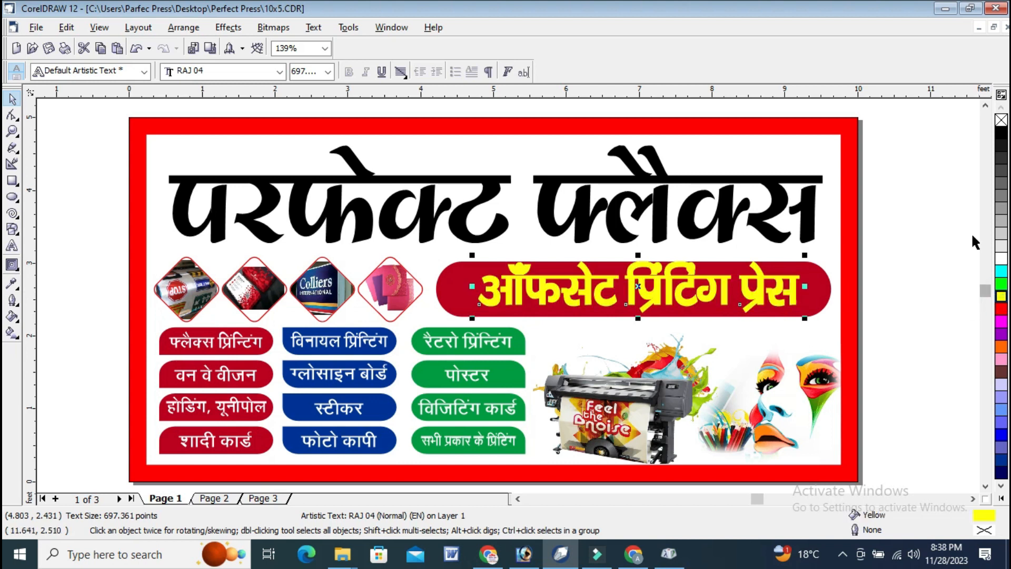
left_click(902, 248)
Stretch the red subheading bar to about 0.84 ft high and centre the yellow text on it in both directions.
left_click(668, 313)
left_click_drag(633, 321, 632, 328)
left_click(918, 248)
left_click_drag(898, 330, 424, 244)
key("c")
key("e")
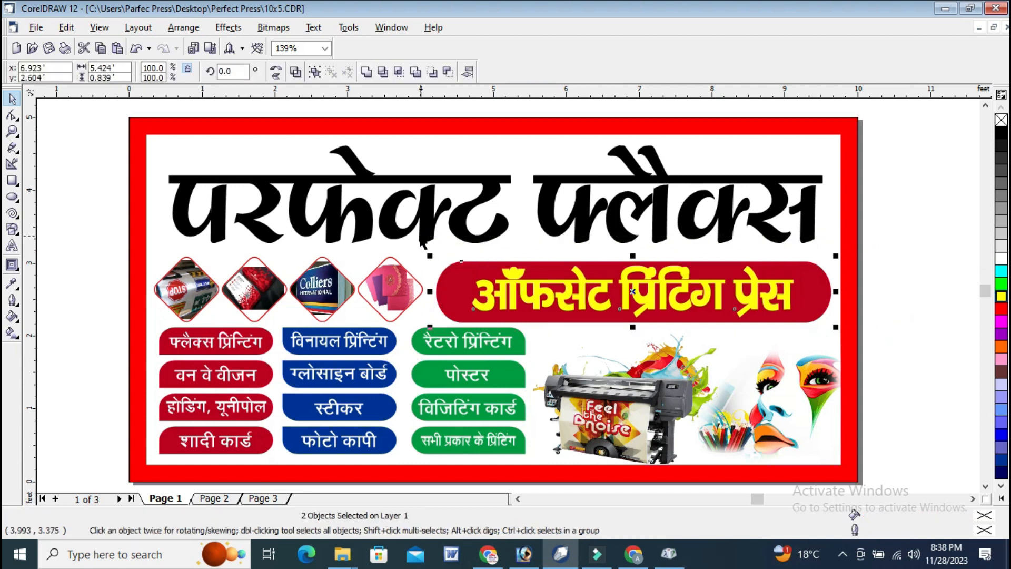
Move the subheading bar and its text together to about x 6.96 ft, y 2.59 ft.
left_click_drag(621, 294, 630, 294)
key("Left")
key("Left")
key("Left")
key("Left")
key("Left")
key("Left")
key("Left")
key("Left")
key("Left")
key("Left")
key("Down")
key("Down")
key("Down")
key("Down")
key("Down")
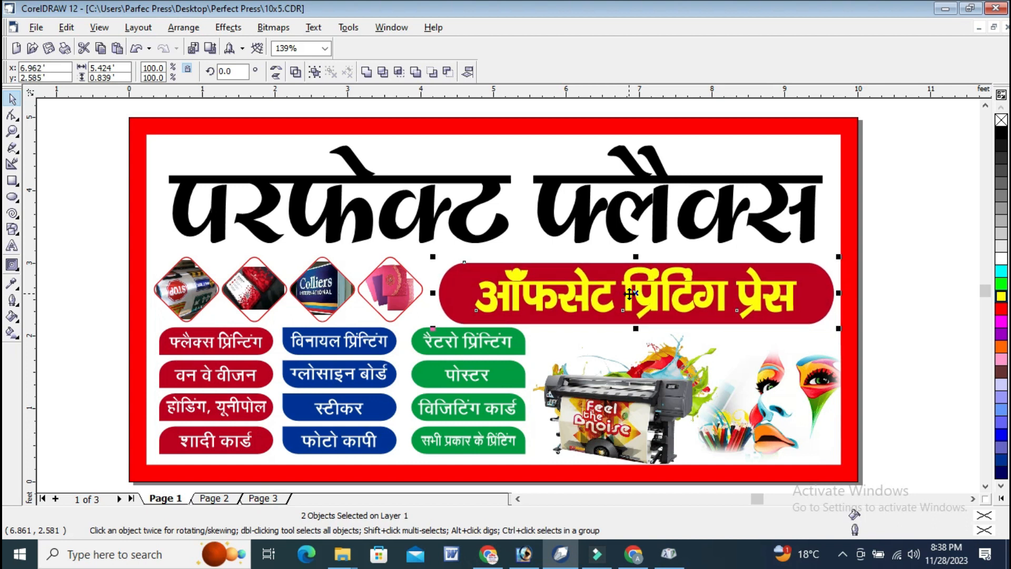
left_click(908, 156)
Fill the main heading with red and give it a 60% Black outline.
left_click(784, 204)
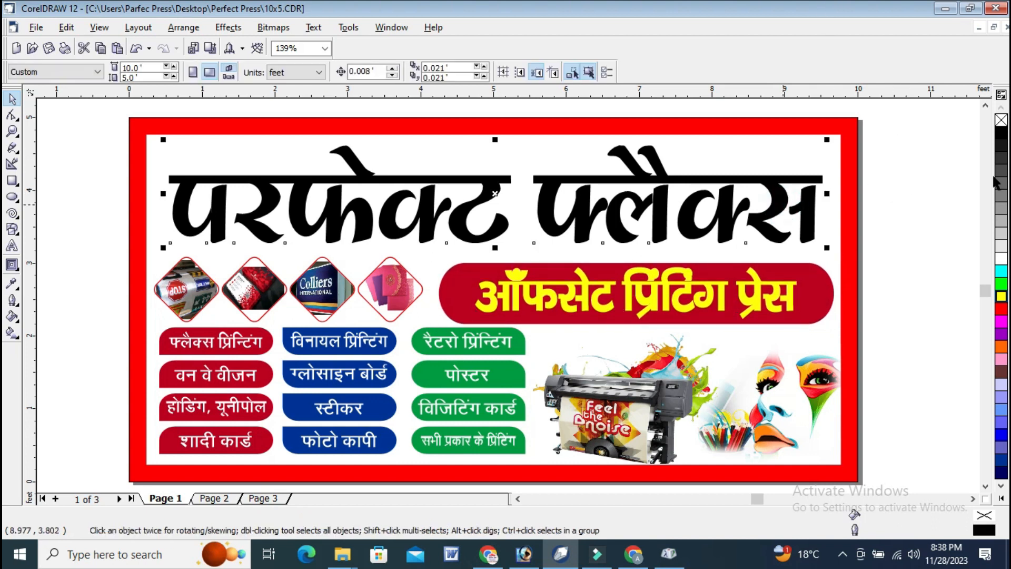
left_click(1002, 310)
right_click(1002, 258)
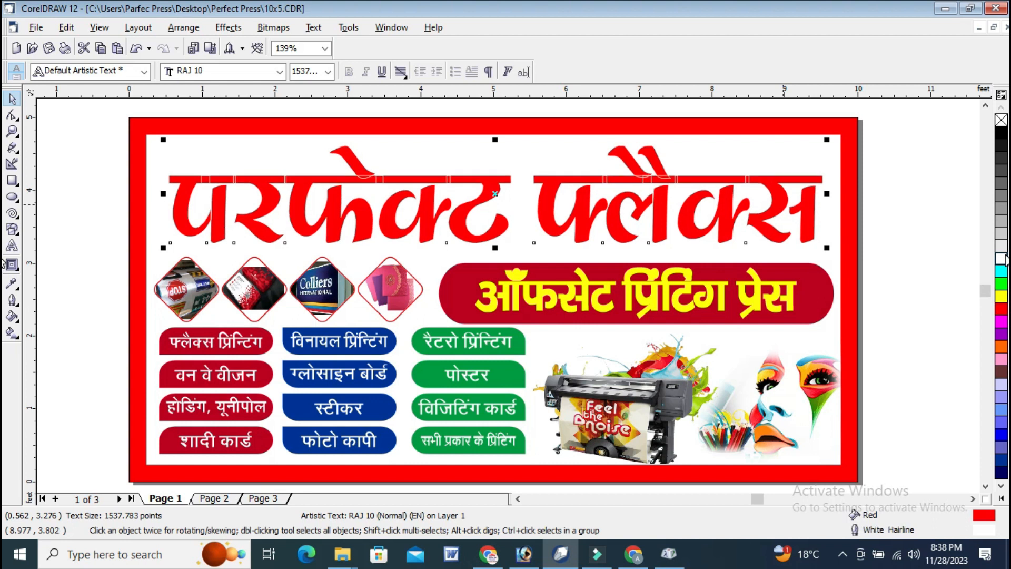
right_click(1002, 184)
Set the main heading's outline to 0.8 in with rounded corners, placed behind the fill and scaling with the image.
double_click(980, 531)
left_click(420, 199)
left_click(409, 292)
left_click_drag(387, 198, 401, 199)
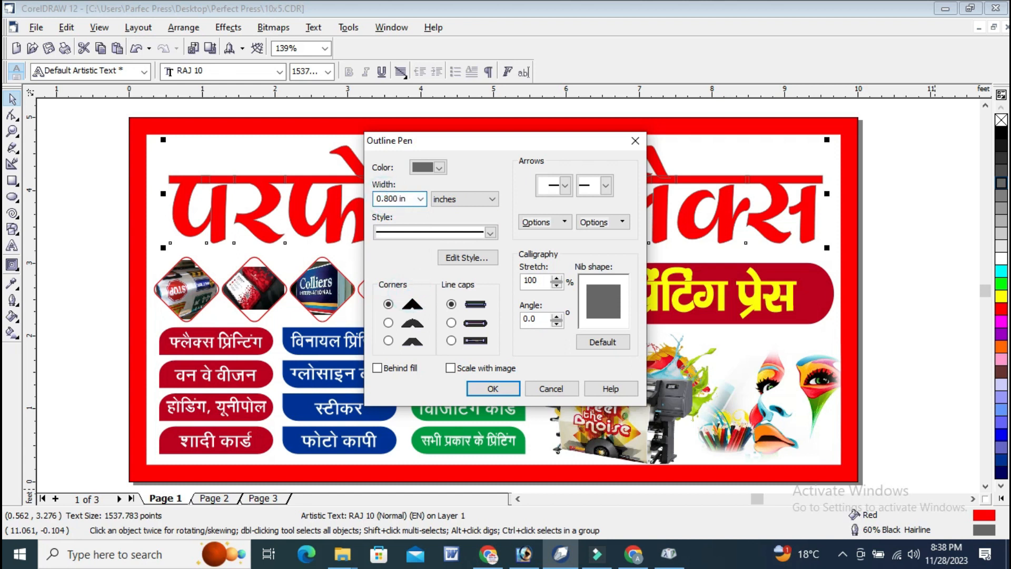
left_click(389, 322)
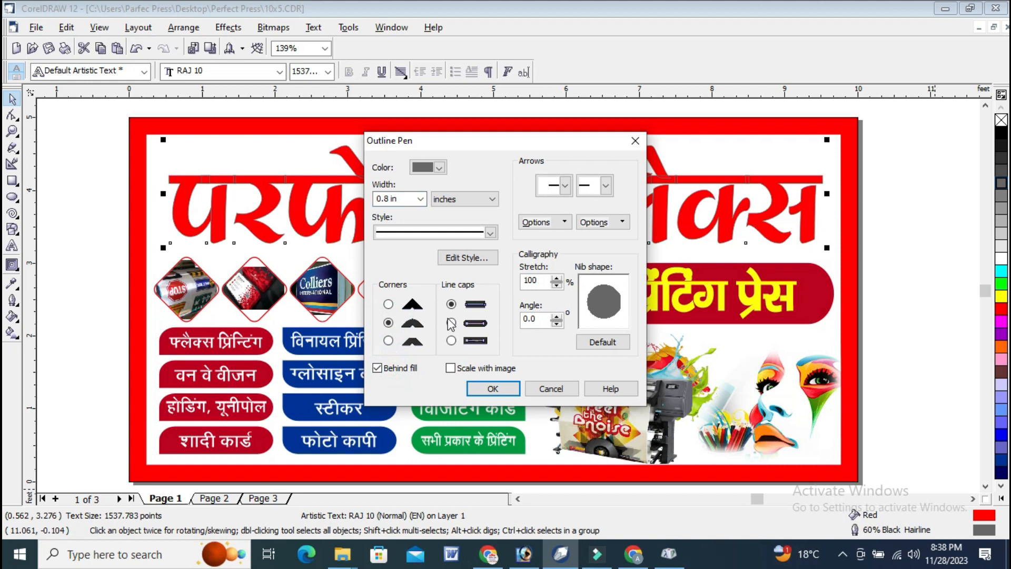
left_click(451, 368)
left_click(493, 389)
Move the outlined main heading slightly down and to the left.
left_click(886, 165)
left_click(773, 192)
left_click_drag(774, 192, 770, 198)
Duplicate the main heading in place and offset the copy about 0.07 ft right and 0.17 ft up.
key("KP_Add")
key("Up")
key("Up")
key("Up")
key("Up")
key("Up")
key("Up")
key("Up")
key("Up")
key("Up")
key("Up")
key("Up")
key("Up")
key("Up")
key("Up")
key("Up")
key("Up")
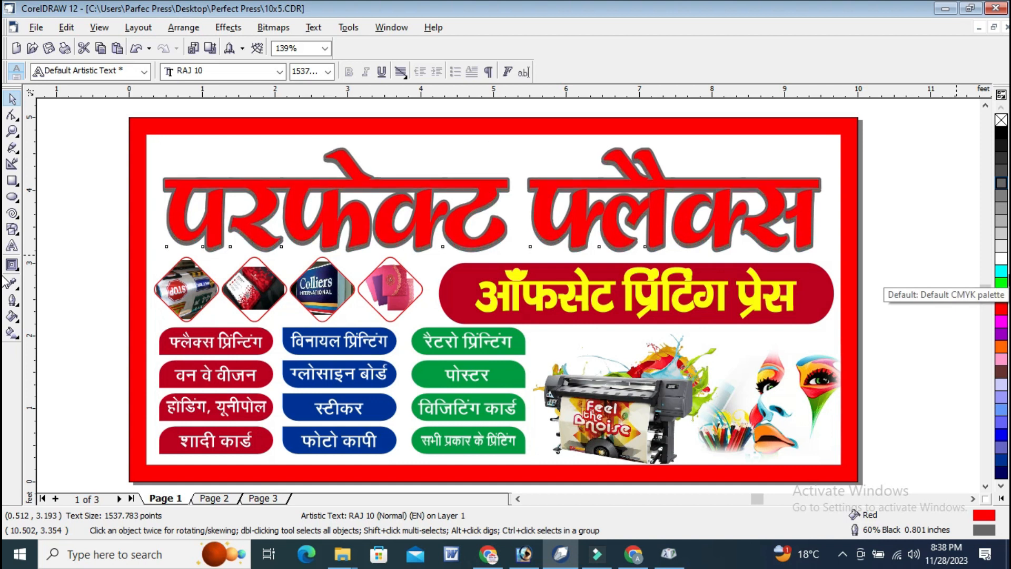
key("Right")
key("Right")
key("Right")
key("Right")
key("Right")
key("Right")
key("Right")
key("Right")
key("Up")
key("Up")
key("Up")
key("Up")
key("Up")
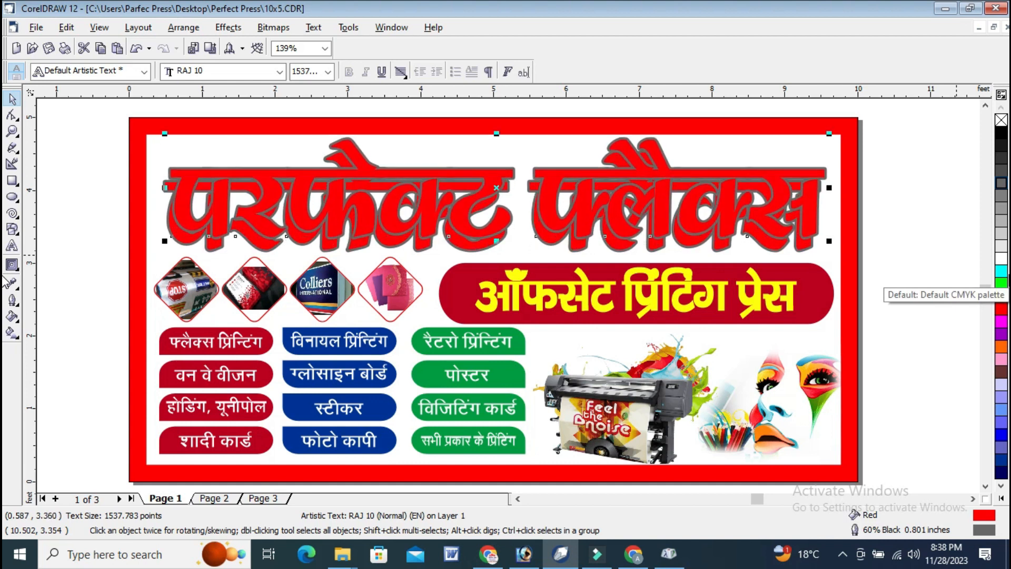
Give the front copy of the main heading a white outline and colour the rear copy cyan in both fill and outline.
right_click(1003, 259)
left_click(915, 185)
left_click(800, 248)
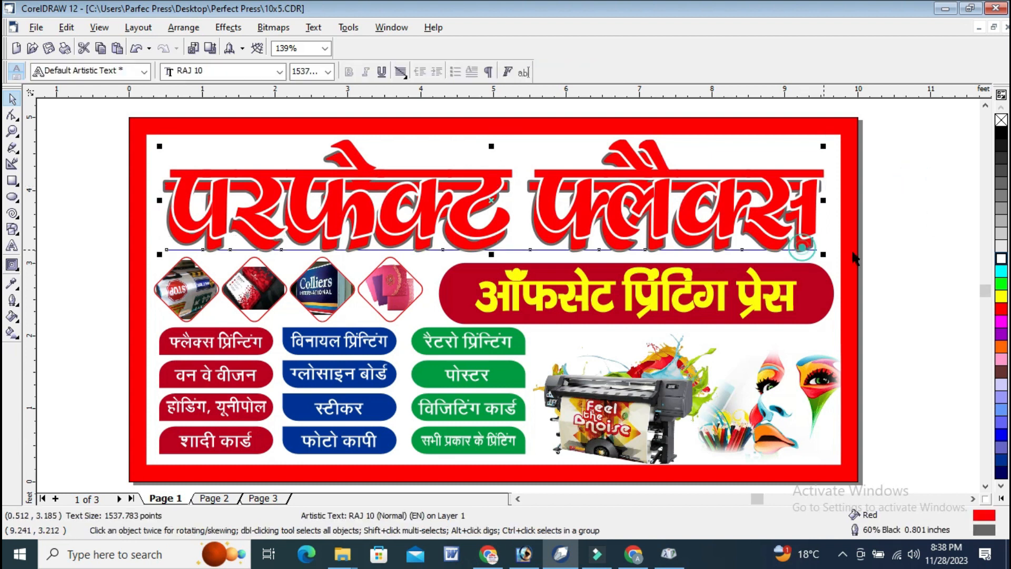
left_click(1001, 272)
left_click(955, 236)
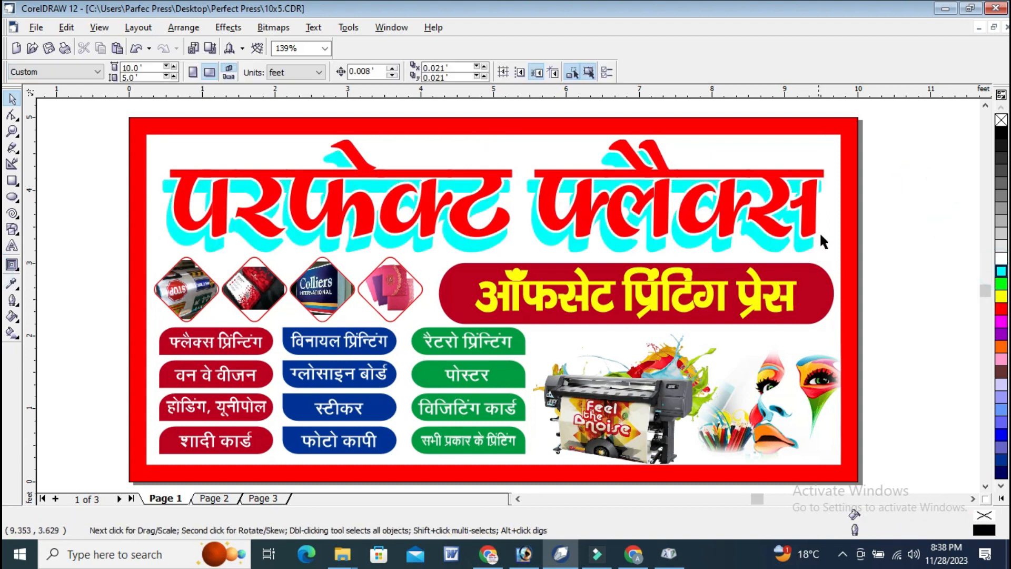
left_click(828, 308)
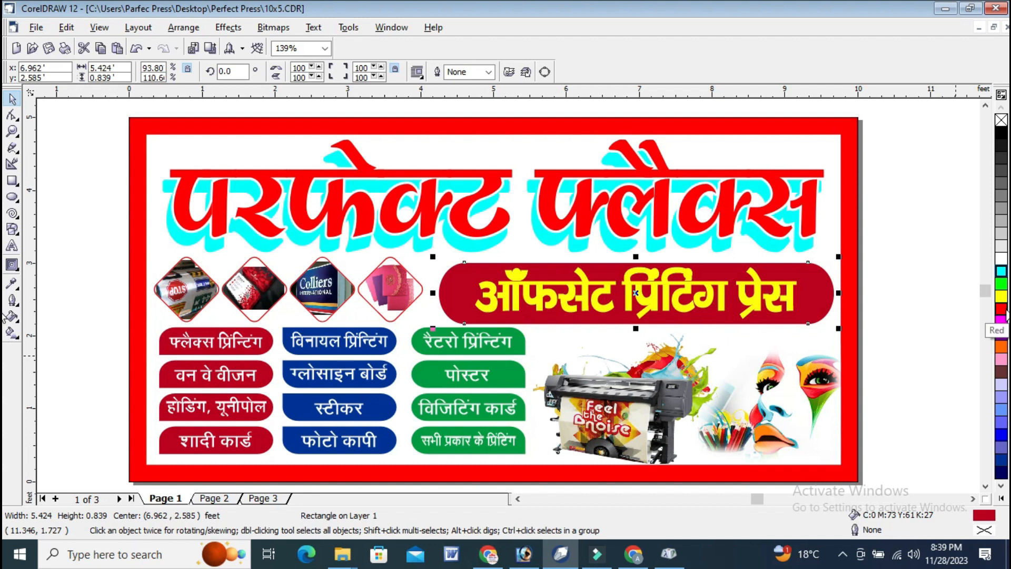
left_click(896, 165)
Move the proprietor and mobile number text lines from the empty area beside the banner to just above its upper edge.
scroll(704, 274, "down", 1)
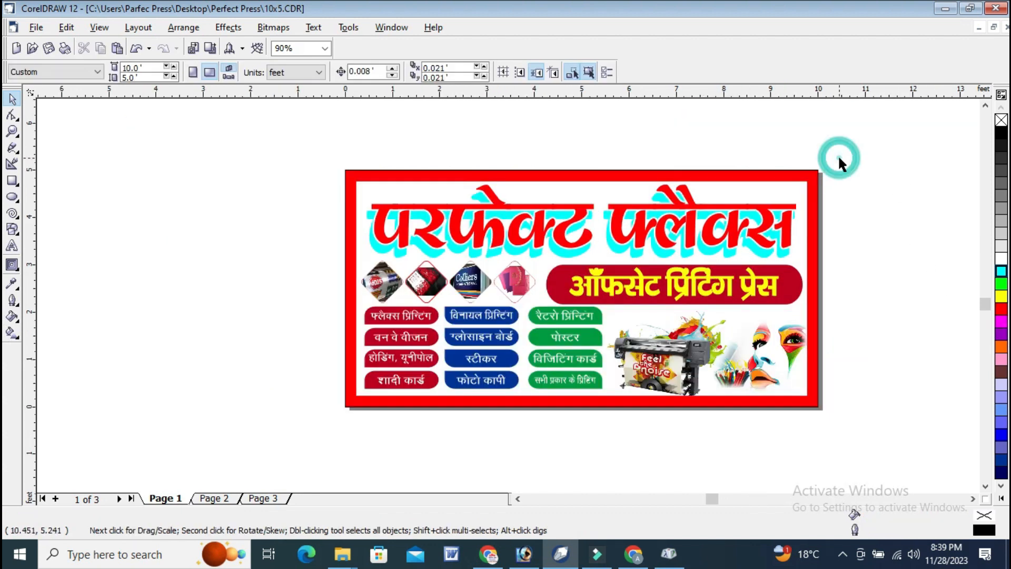
scroll(360, 347, "down", 1)
left_click_drag(52, 409, 515, 153)
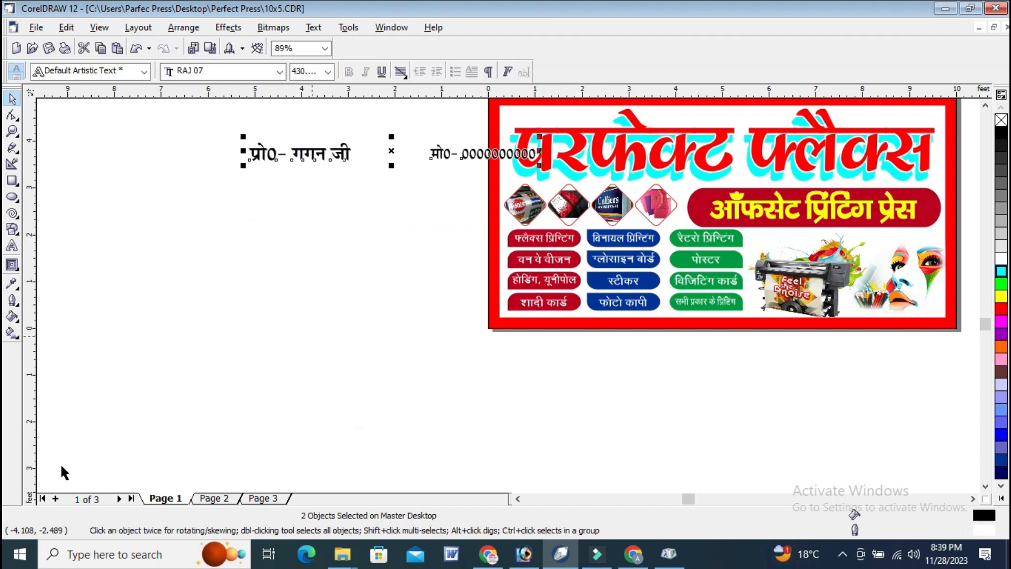
left_click(986, 105)
left_click(986, 105)
left_click_drag(336, 231, 743, 155)
Place the proprietor line inside the border, above the middle of the main heading.
left_click(13, 130)
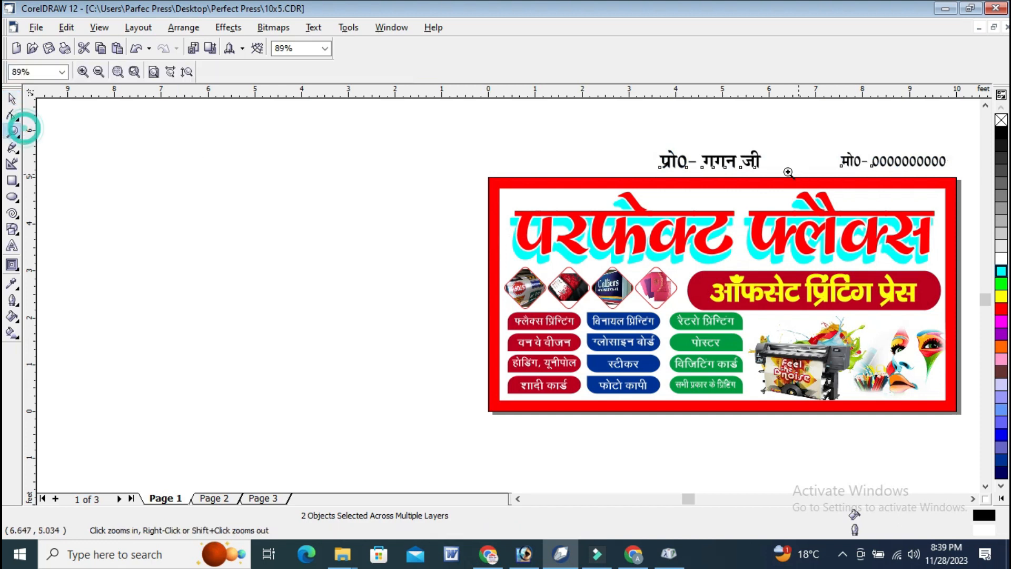
left_click(592, 112)
left_click_drag(88, 161, 913, 387)
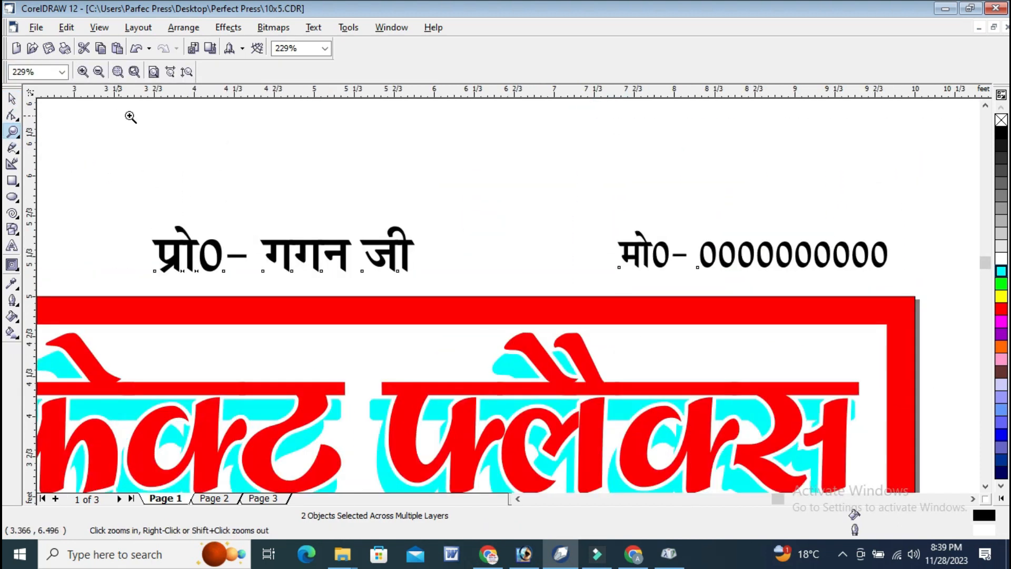
left_click(11, 100)
left_click(353, 250)
left_click_drag(388, 246, 392, 331)
left_click_drag(286, 334, 295, 350)
Place the mobile number line inside the banner's upper-right corner, above the end of the main heading.
left_click(774, 248)
left_click_drag(793, 259, 761, 363)
left_click_drag(580, 353, 585, 353)
left_click_drag(686, 362, 699, 360)
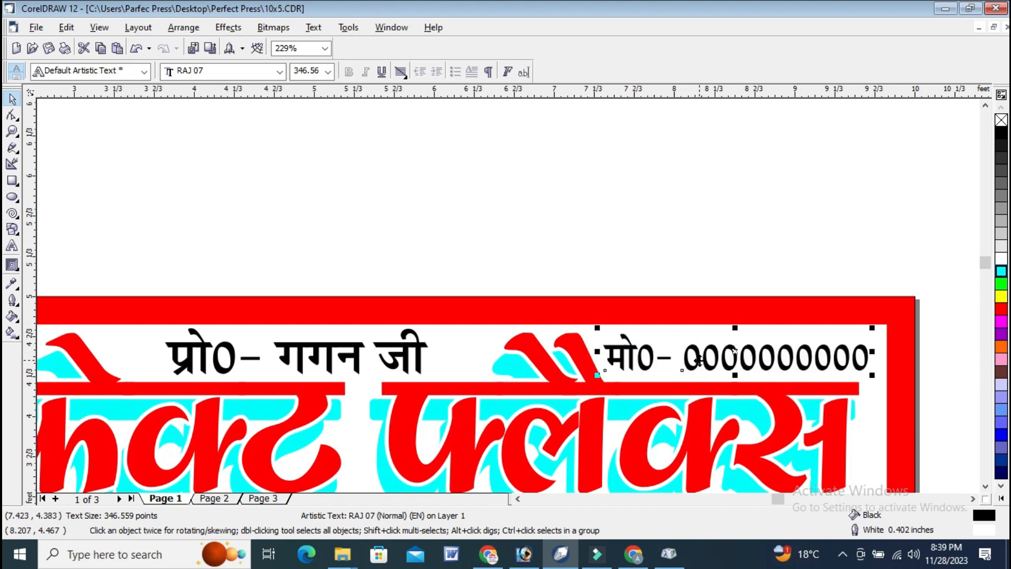
Scale the proprietor line down slightly and align it with the mobile number line along their bottom edges.
left_click(360, 352)
left_click_drag(430, 321, 422, 324)
left_click_drag(90, 270, 934, 390)
key("b")
left_click(846, 229)
scroll(885, 211, "down", 2)
left_click(883, 169)
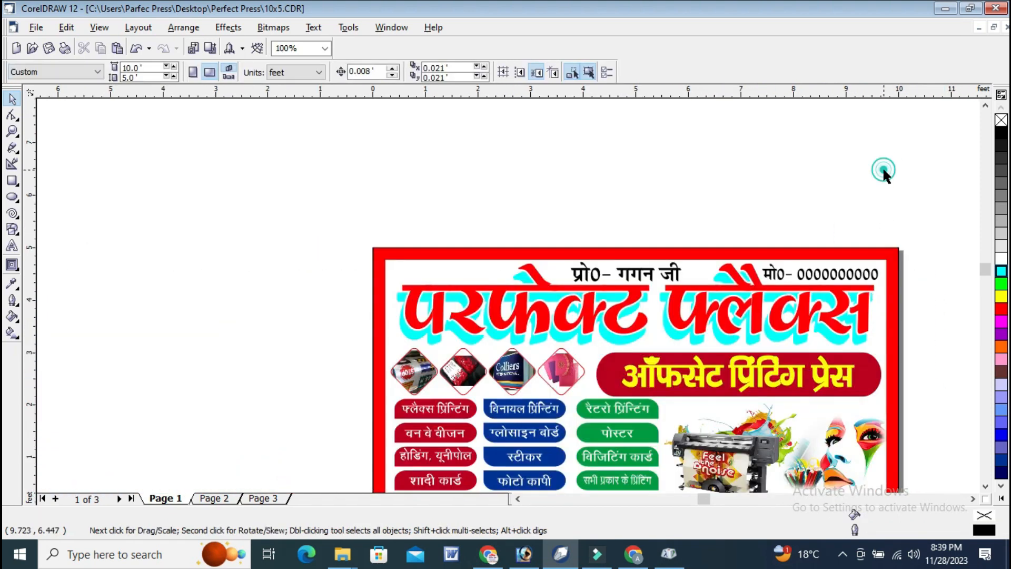
Apply a radial fountain fill to the inner white rectangle, centred near the banner's middle and extending past its right edge.
left_click(11, 132)
left_click_drag(313, 221, 933, 410)
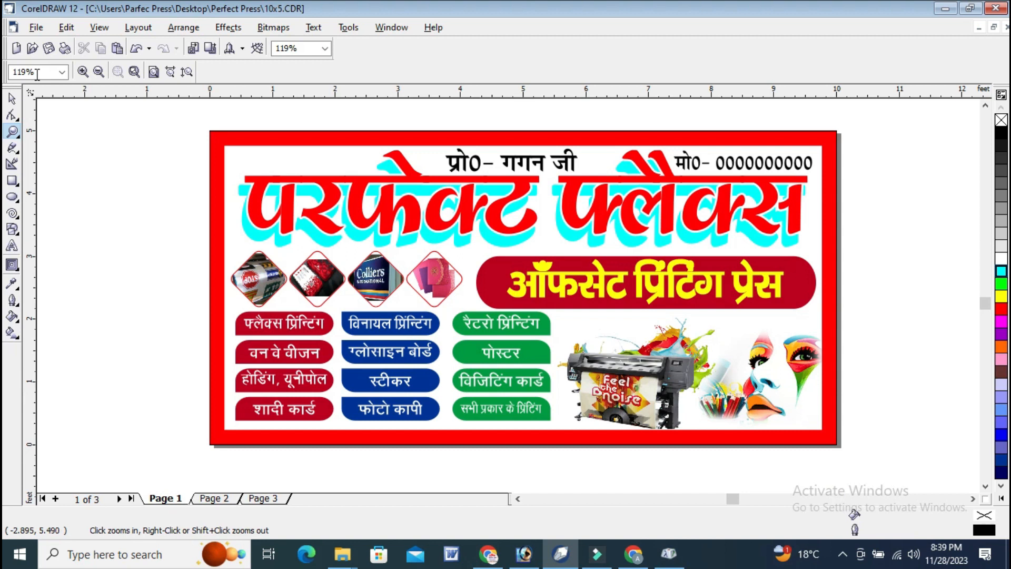
left_click(10, 99)
left_click(86, 151)
left_click(824, 129)
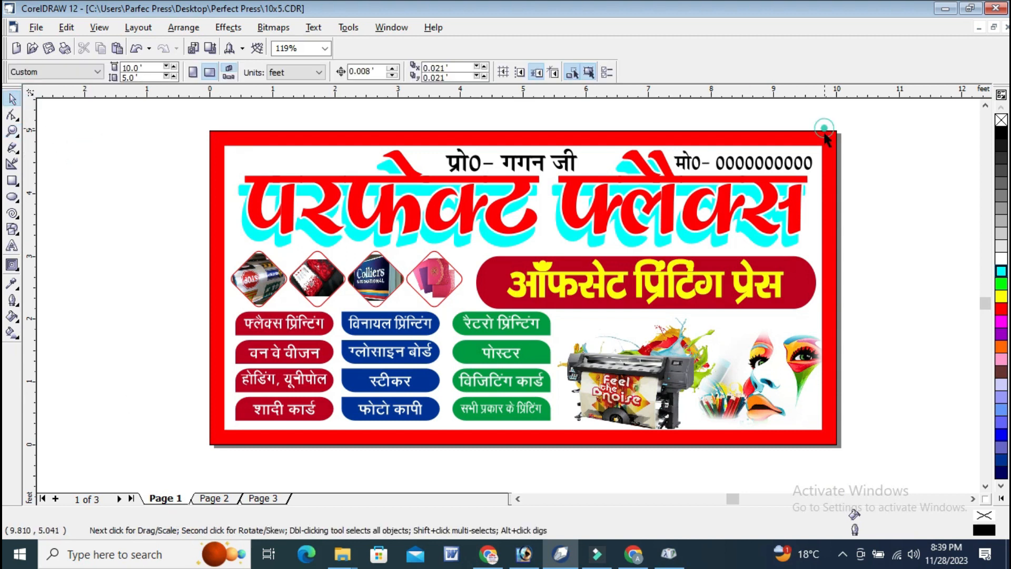
left_click(818, 168)
left_click(11, 333)
left_click_drag(279, 147, 693, 420)
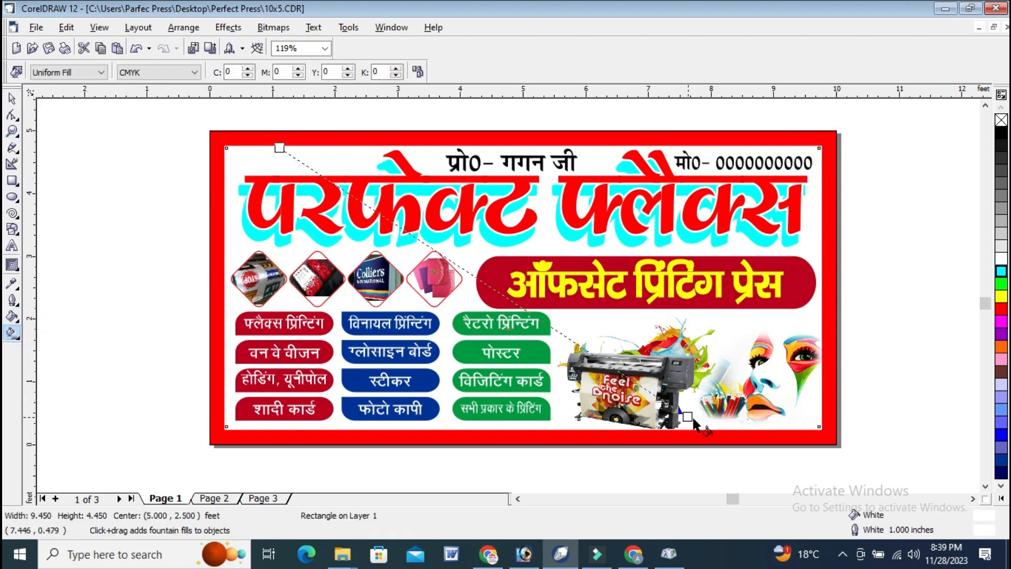
left_click(69, 72)
left_click(58, 109)
left_click_drag(522, 286, 528, 245)
left_click_drag(611, 344, 895, 178)
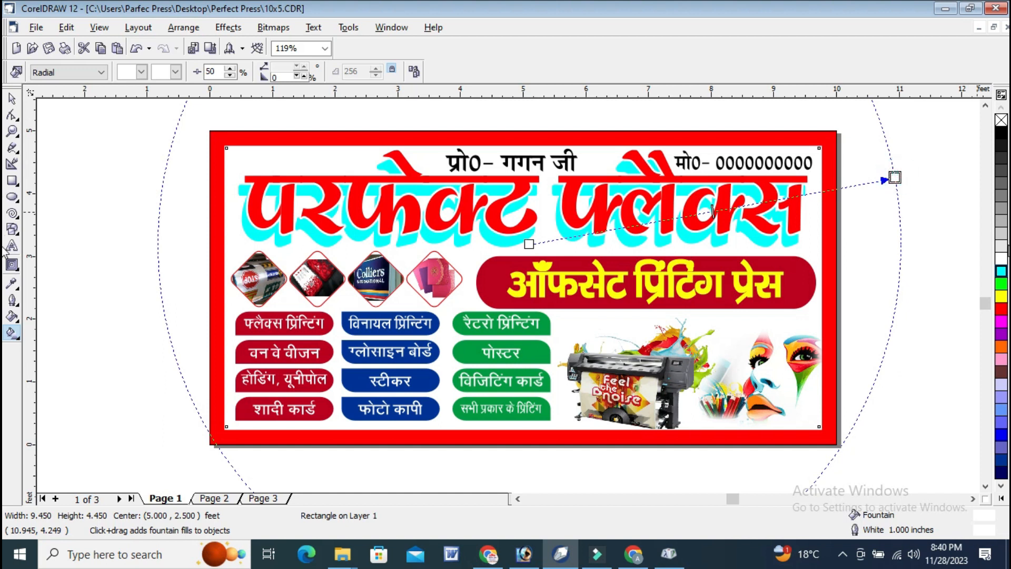
Add a white intermediate colour to the radial fill and shift it slightly outward, fading the background to light grey at its edges.
double_click(715, 209)
left_click(1001, 258)
left_click_drag(715, 210, 736, 206)
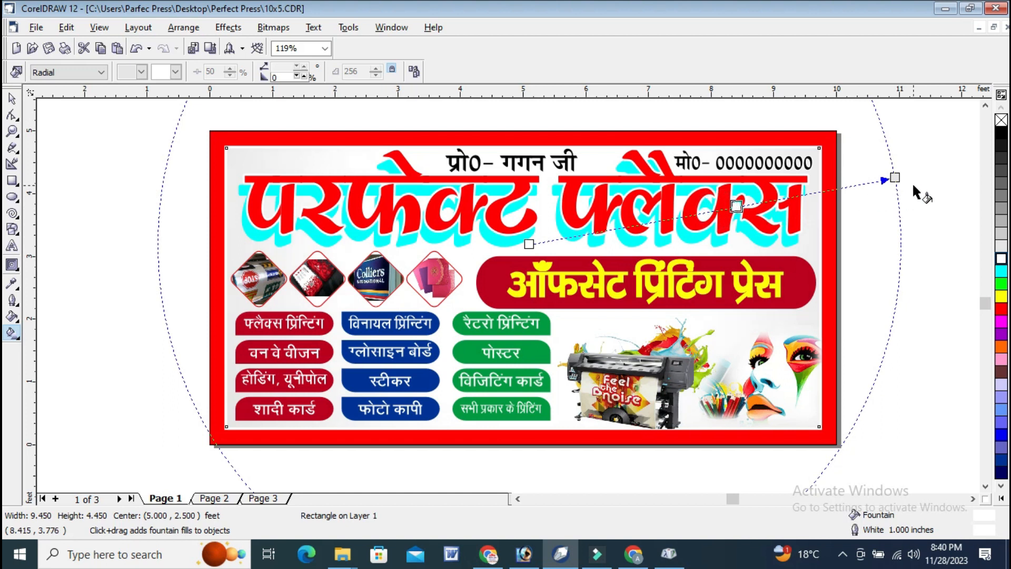
left_click(10, 104)
left_click(888, 149)
Adjust the outline of the proprietor and mobile number lines and fill both with dark green.
left_click(378, 141)
left_click_drag(396, 110, 845, 190)
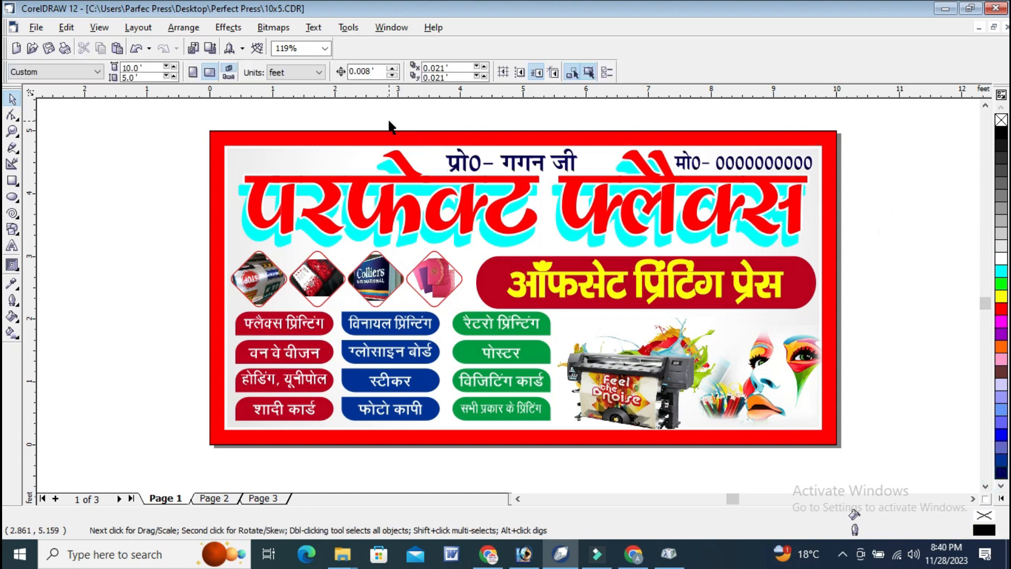
key("F12")
left_click(420, 199)
left_click(400, 288)
left_click(493, 389)
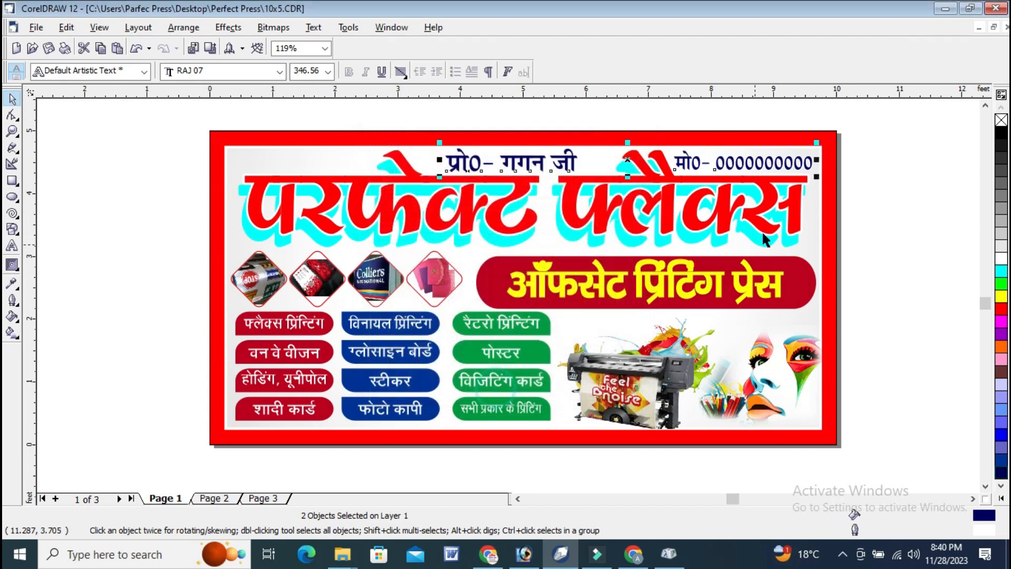
left_click(1002, 284)
left_click(894, 153)
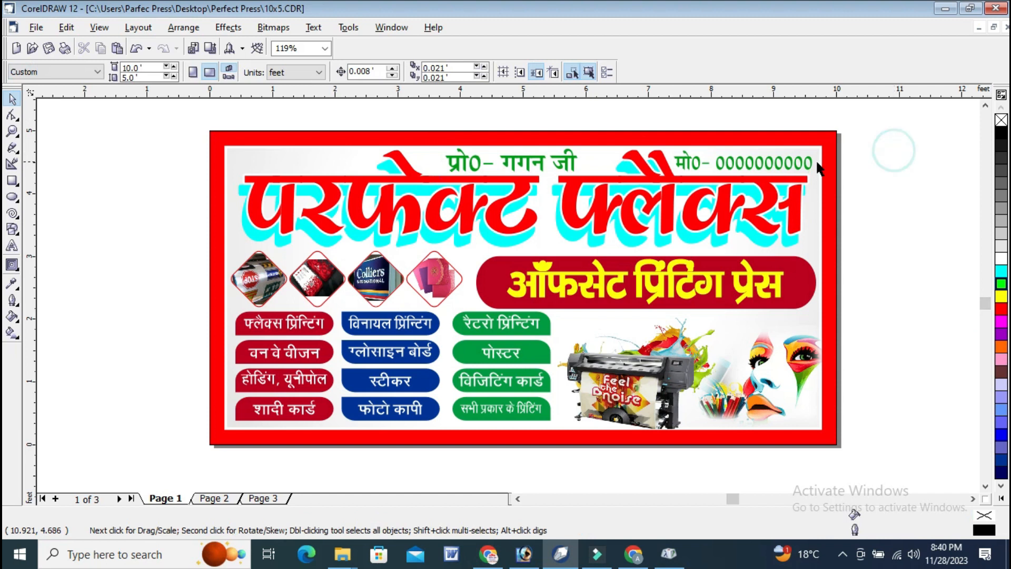
Set the outline width of the proprietor and mobile number lines to 0.6 in.
left_click_drag(419, 118, 899, 198)
key("F12")
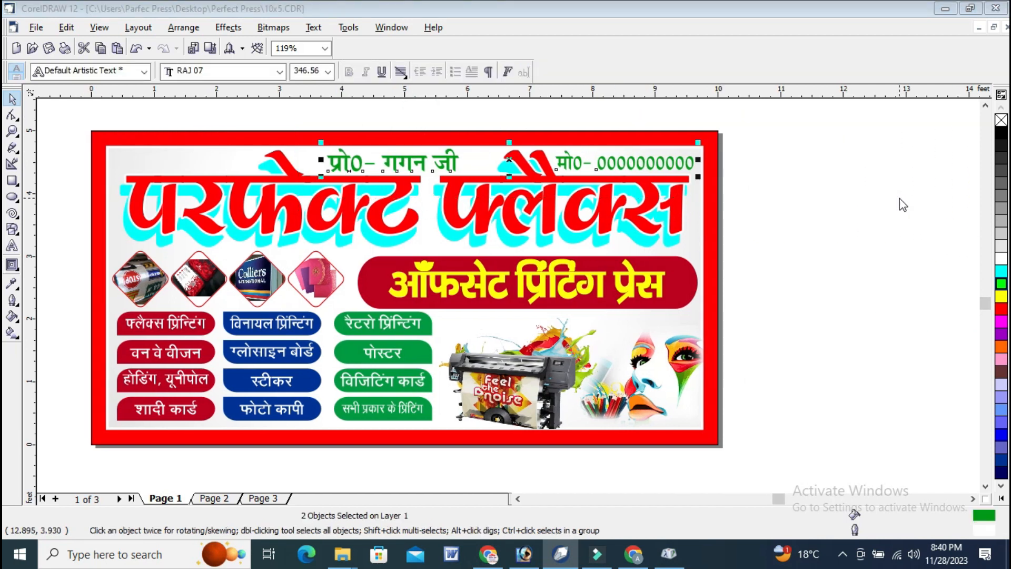
left_click(402, 199)
left_click_drag(400, 199, 388, 200)
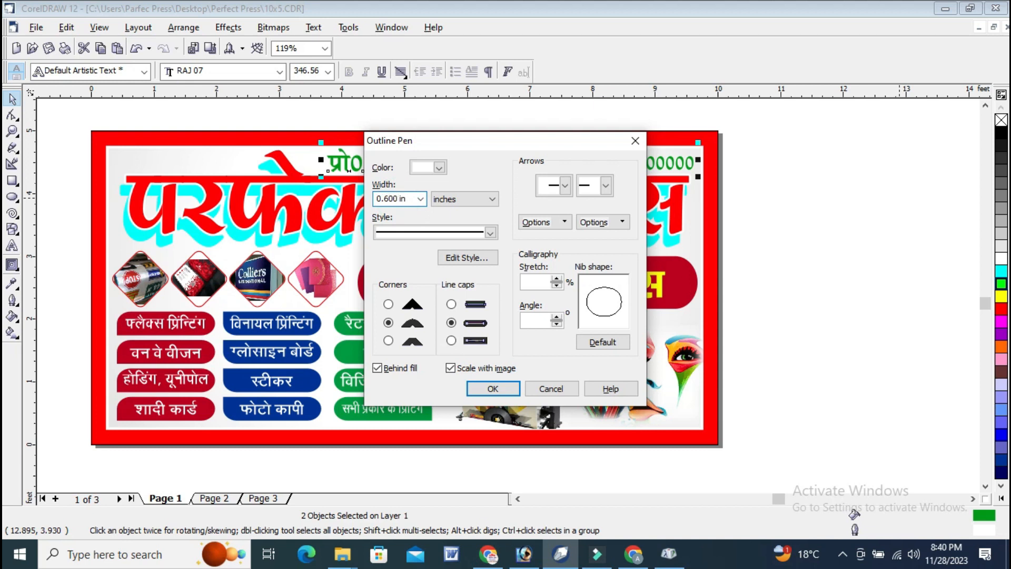
key("Return")
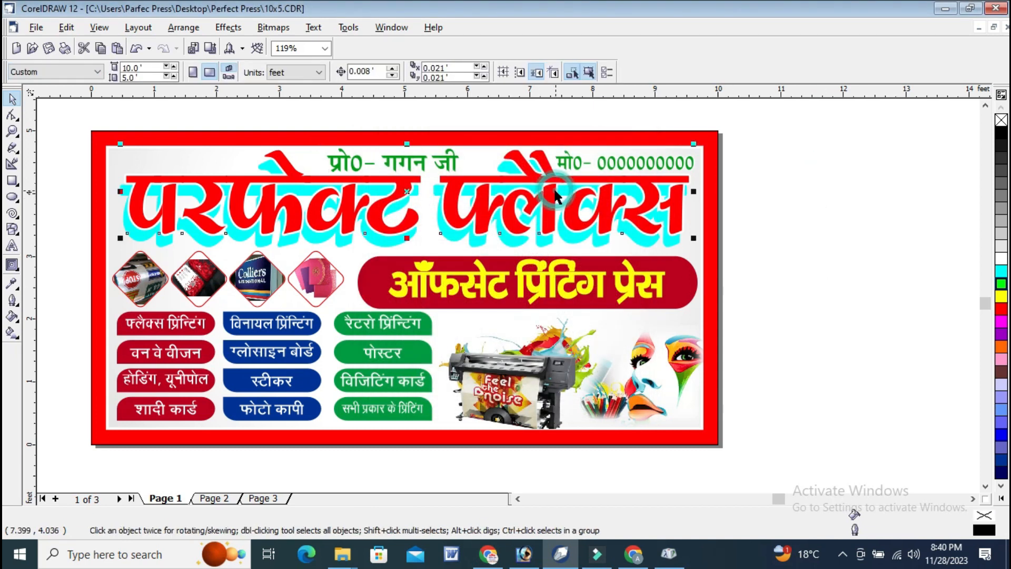
left_click(555, 191)
left_click(779, 190)
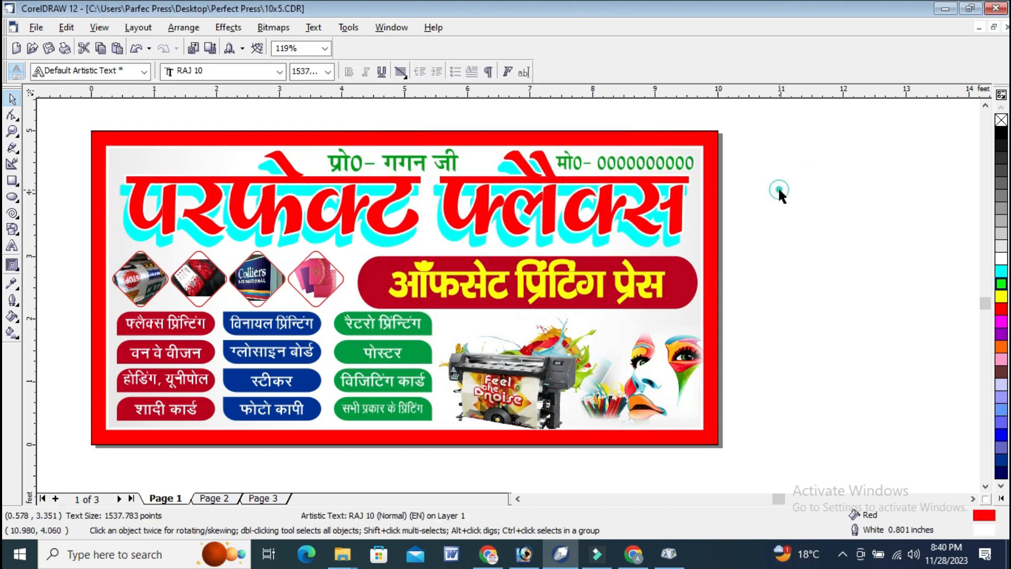
left_click(698, 232)
left_click(770, 208)
Fill the banner's outer border rectangle with yellow.
left_click(705, 148)
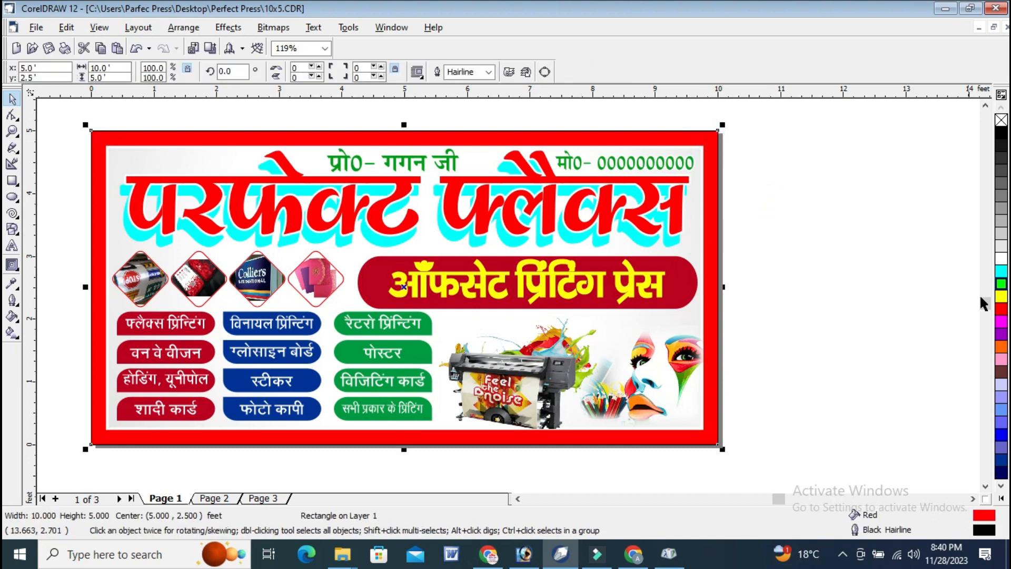
left_click(1001, 296)
left_click(879, 211)
left_click(12, 130)
left_click_drag(72, 118, 653, 461)
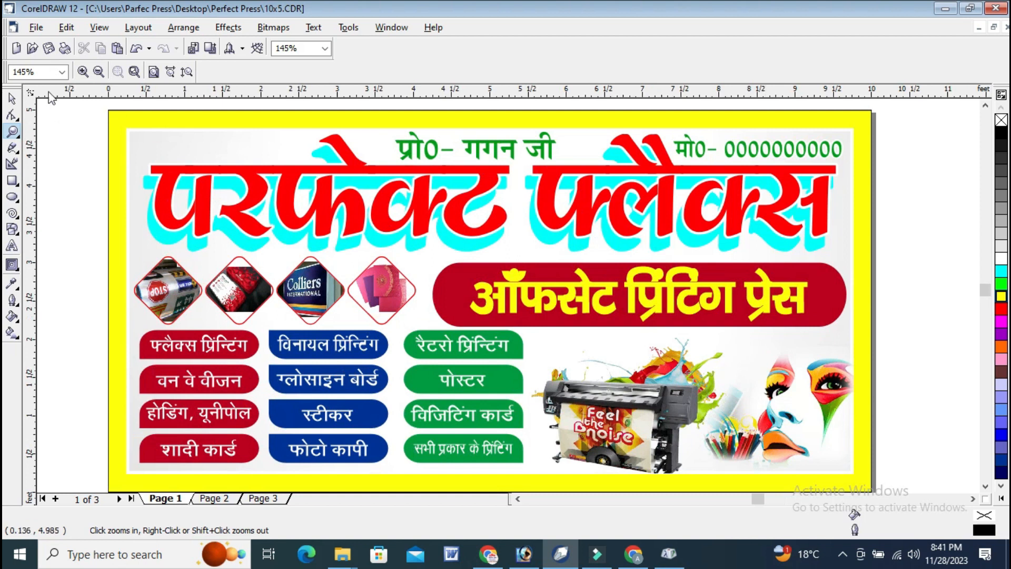
Fill the outer border rectangle with dark red (C0 M73 Y73 K27).
left_click(12, 98)
left_click(865, 201)
left_click(1002, 310)
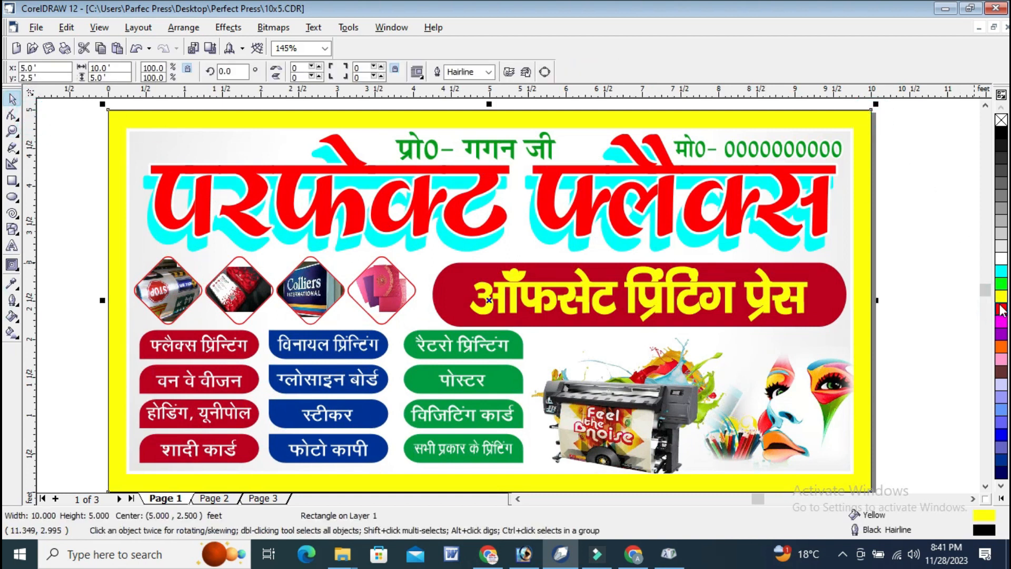
left_click(971, 339)
left_click(922, 185)
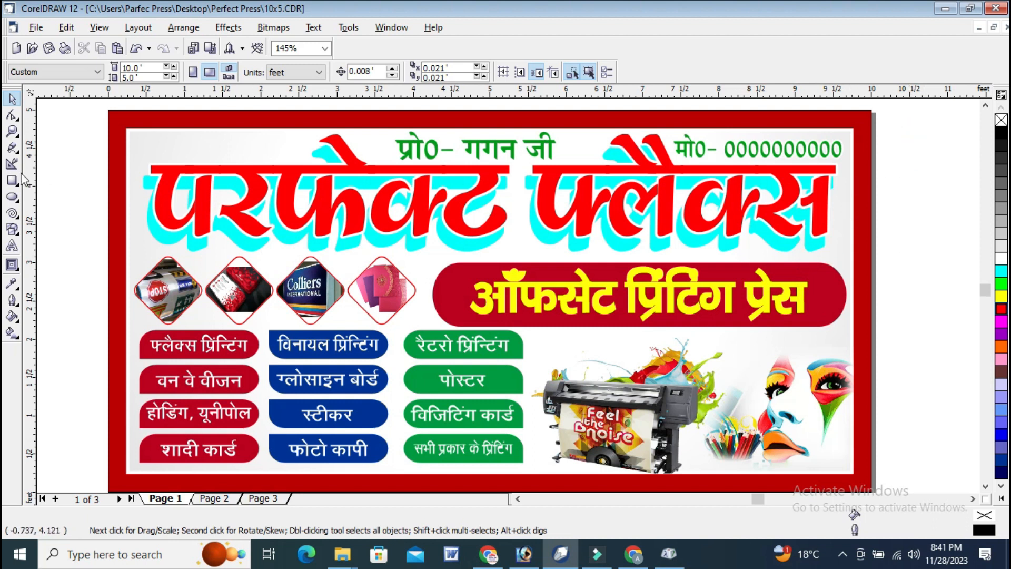
Apply a vertical linear gradient to the front main heading, running from red at the top to pinkish red at the bottom.
left_click(11, 332)
left_click(490, 161)
left_click_drag(492, 158, 491, 221)
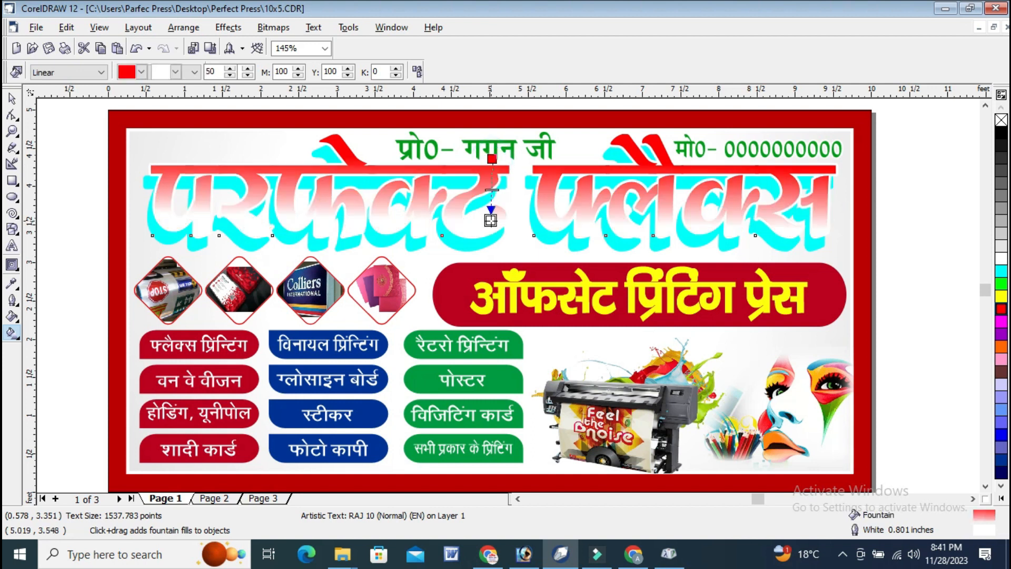
left_click(1001, 311)
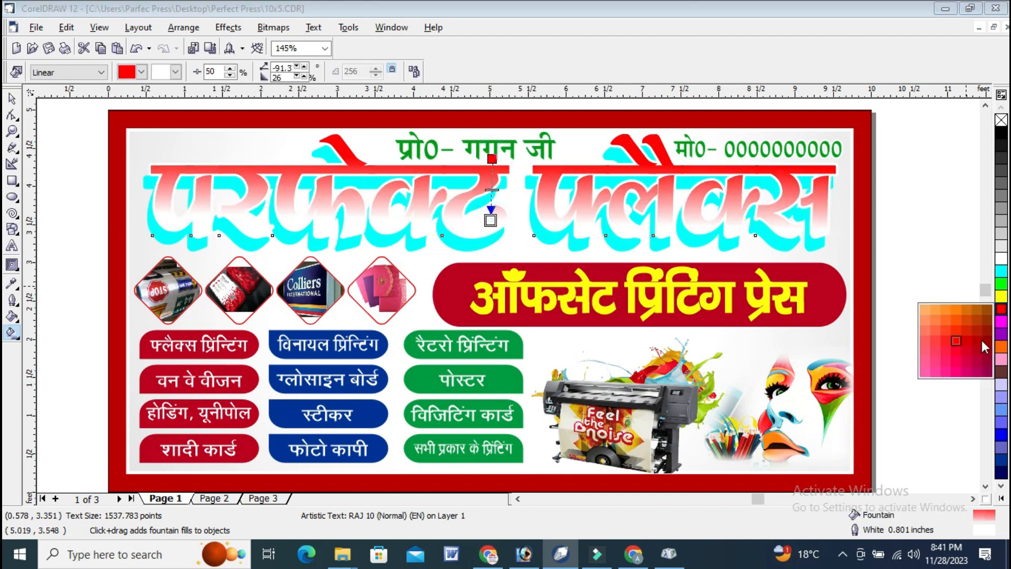
left_click(961, 372)
left_click_drag(491, 158, 494, 167)
left_click(982, 132)
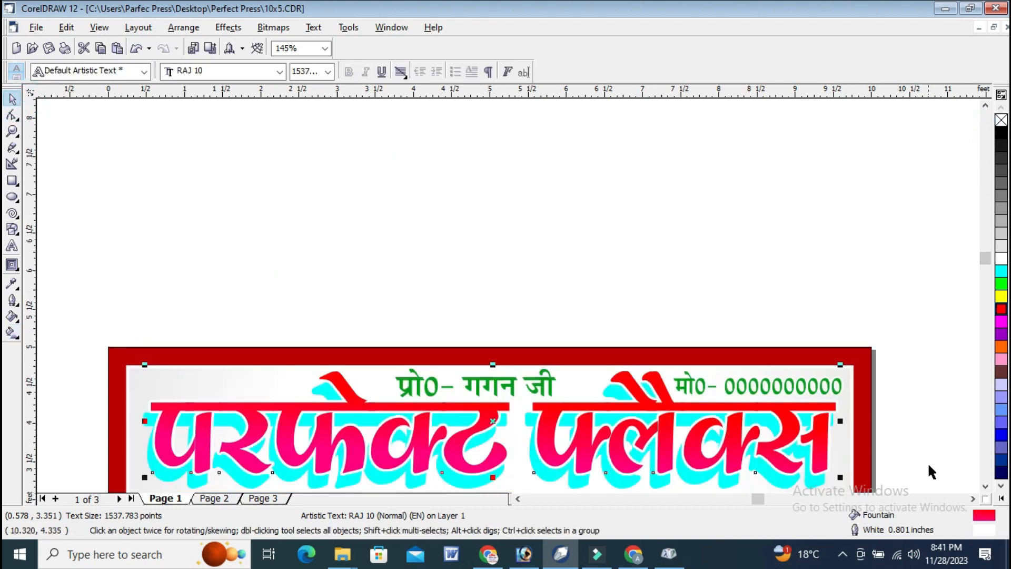
left_click(986, 482)
left_click(948, 330)
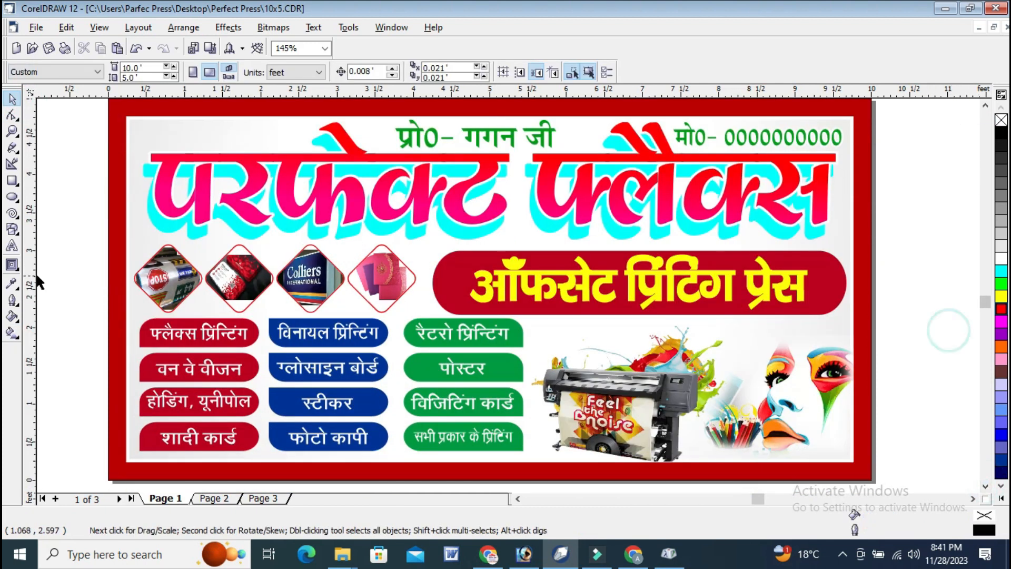
Blend the cyan rear heading with the red gradient heading in 20 steps.
left_click(18, 270)
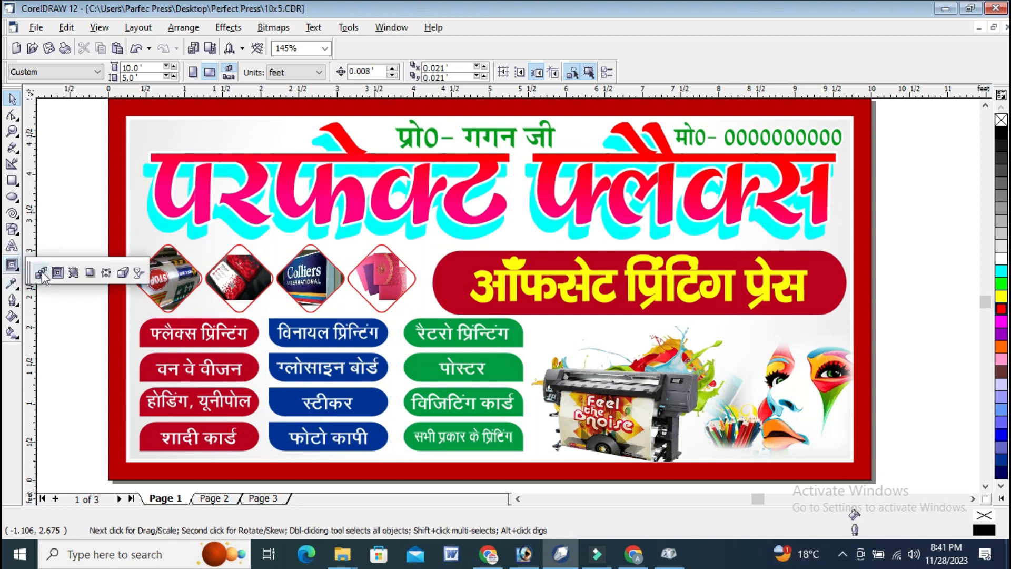
left_click(31, 273)
left_click_drag(453, 236, 493, 173)
left_click(12, 99)
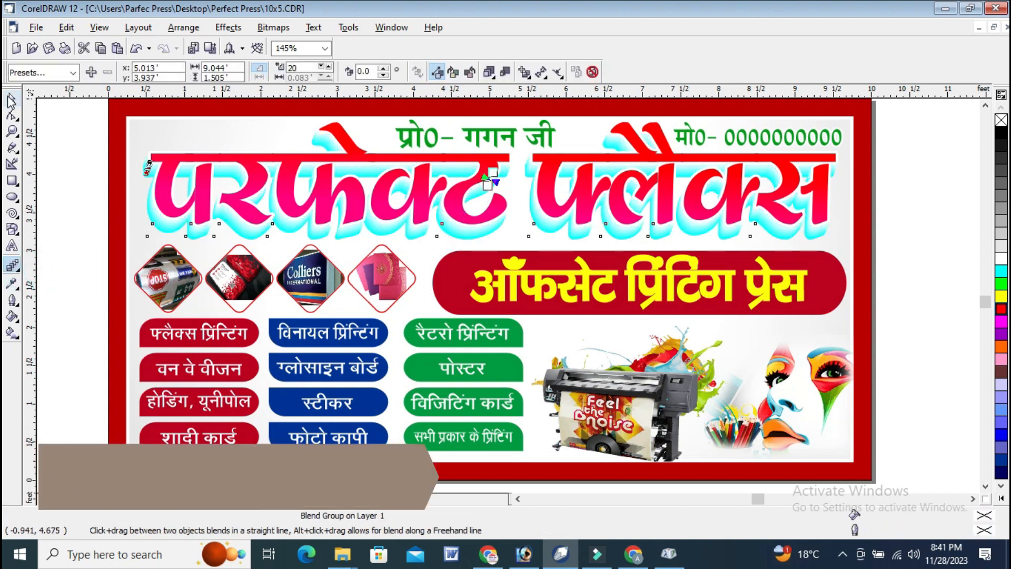
left_click(925, 169)
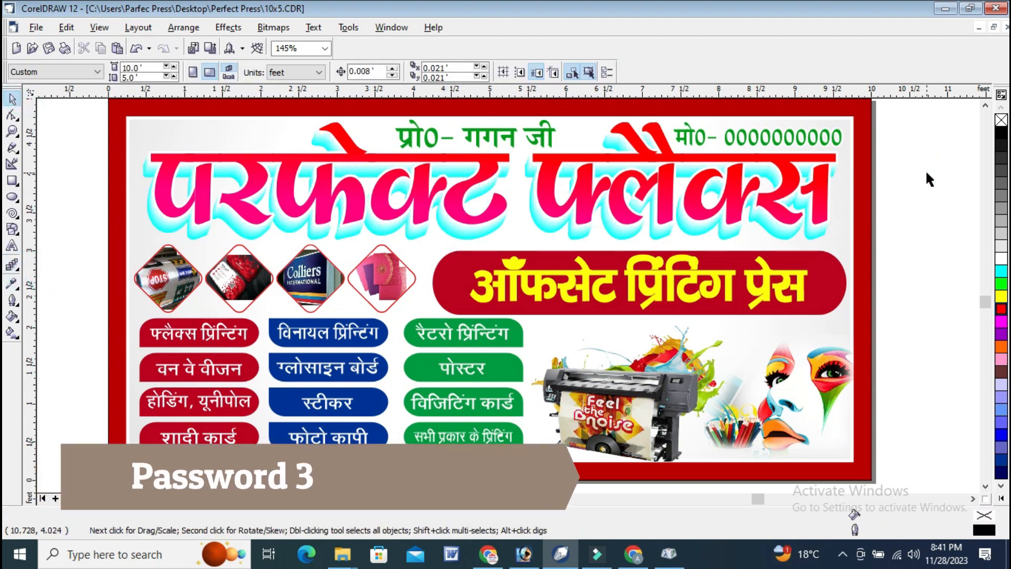
Fill the outer border rectangle with yellow.
left_click(864, 122)
left_click(1001, 296)
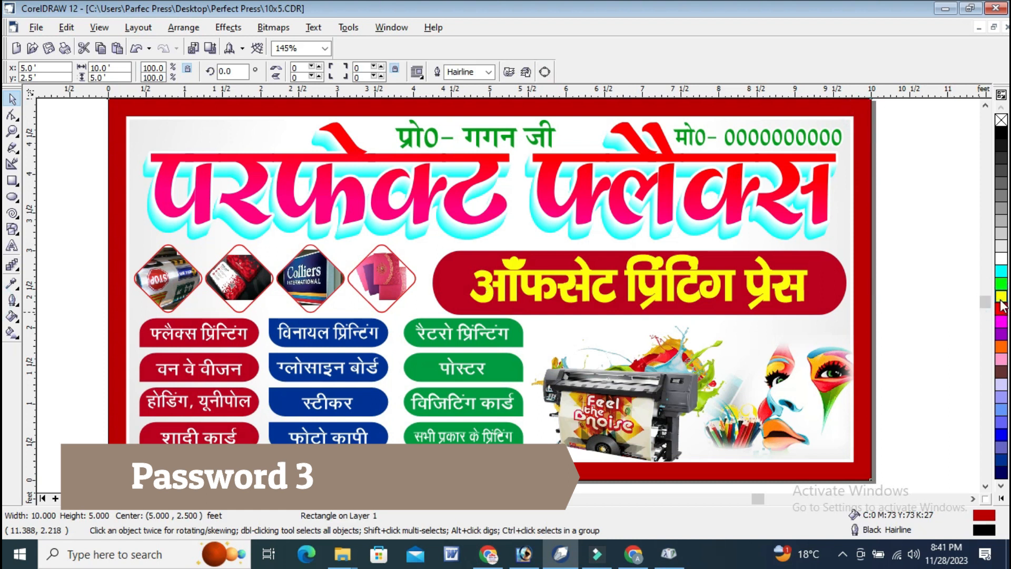
left_click(918, 252)
Select the yellow subheading text in the rounded dark red box.
left_click(771, 277)
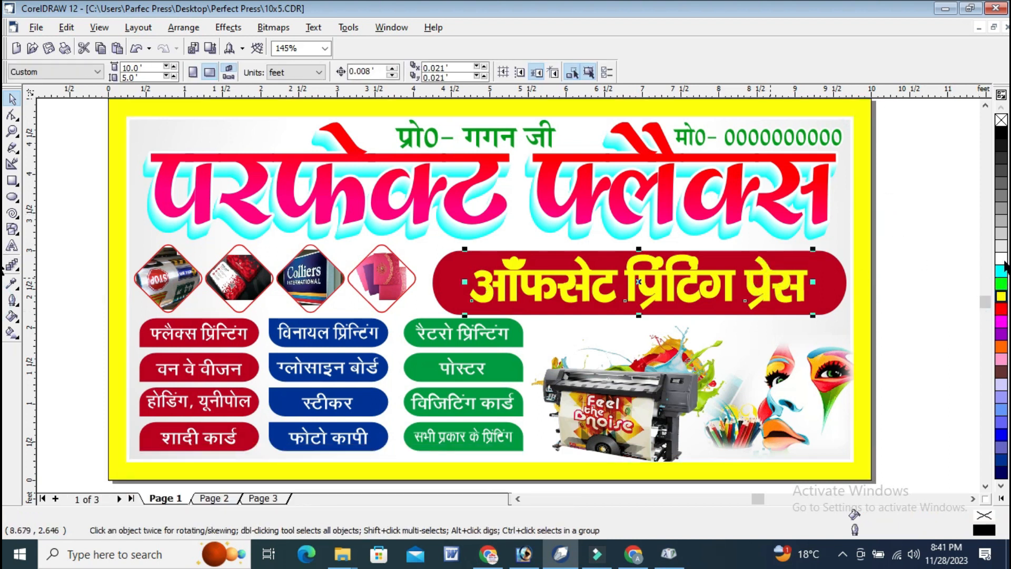